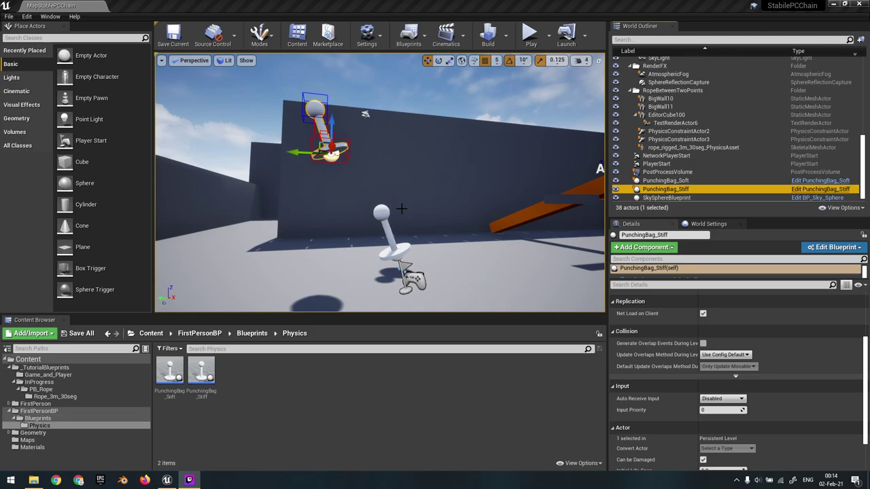
mouse_move(401, 208)
right_mouse_down()
mouse_move(395, 222)
mouse_move(387, 215)
mouse_move(406, 204)
right_mouse_up()
key("s")
key("w")
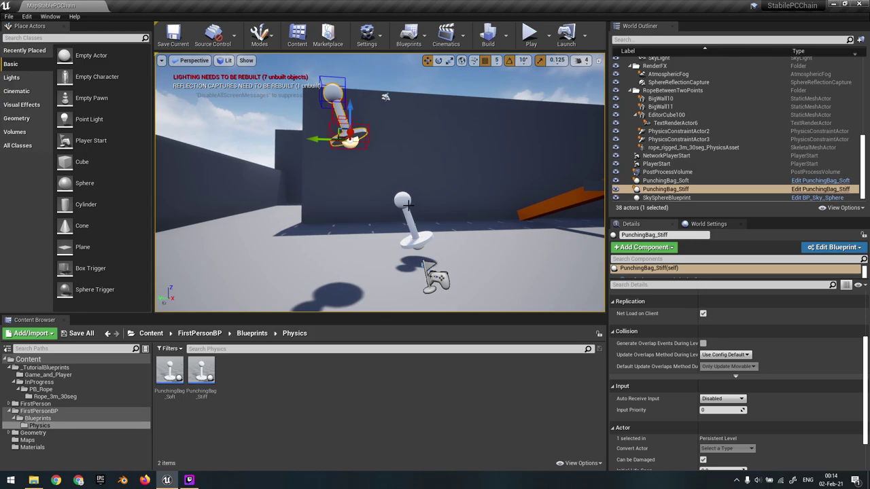
mouse_move(412, 209)
right_mouse_down()
mouse_move(406, 215)
mouse_move(426, 214)
right_mouse_up()
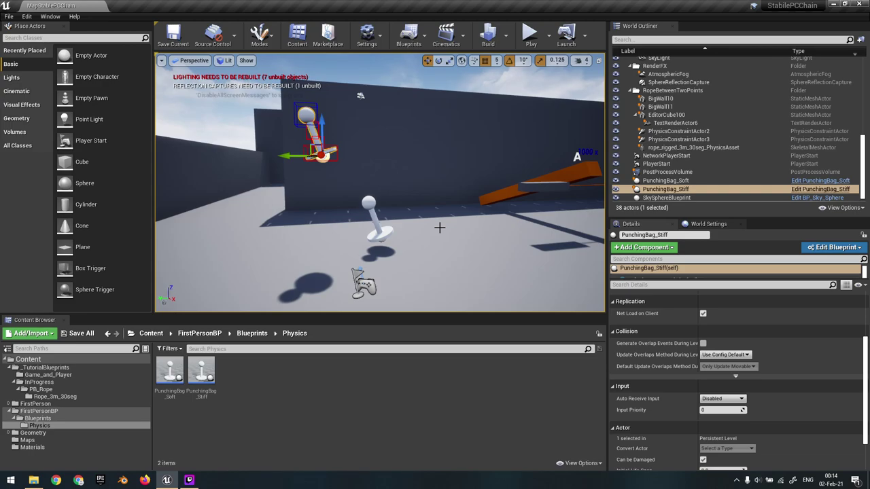
mouse_move(437, 230)
right_mouse_down()
mouse_move(421, 214)
mouse_move(408, 225)
mouse_move(437, 227)
right_mouse_up()
key("s")
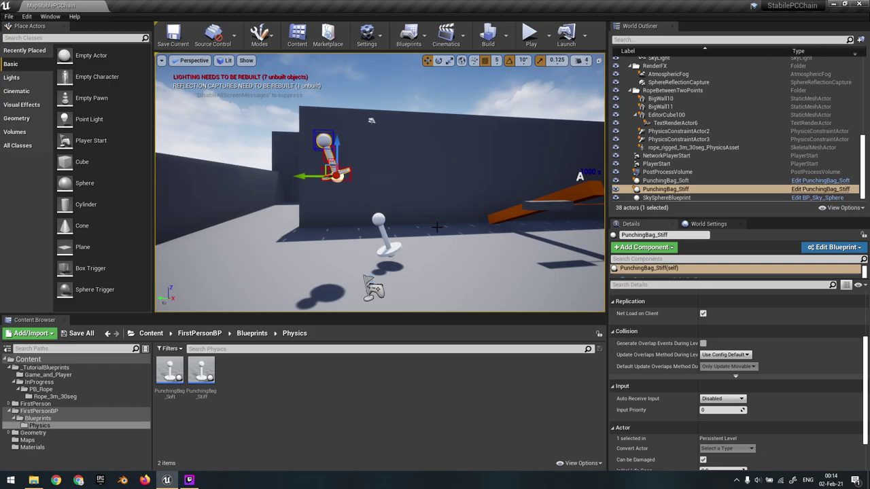
key("w")
mouse_move(433, 226)
right_mouse_down()
mouse_move(425, 222)
mouse_move(433, 226)
right_mouse_up()
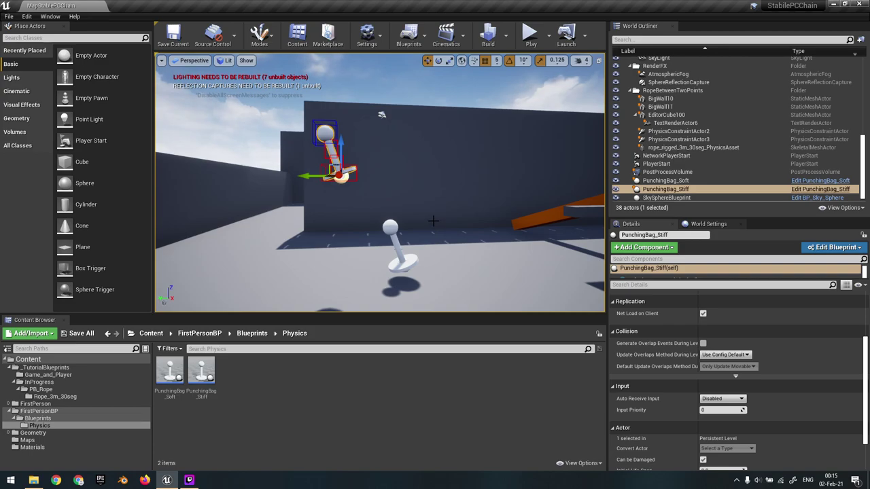
- Play-test the level to watch how the two punching bags react, ending the session
right_click_drag(380, 182, 424, 212)
key("a")
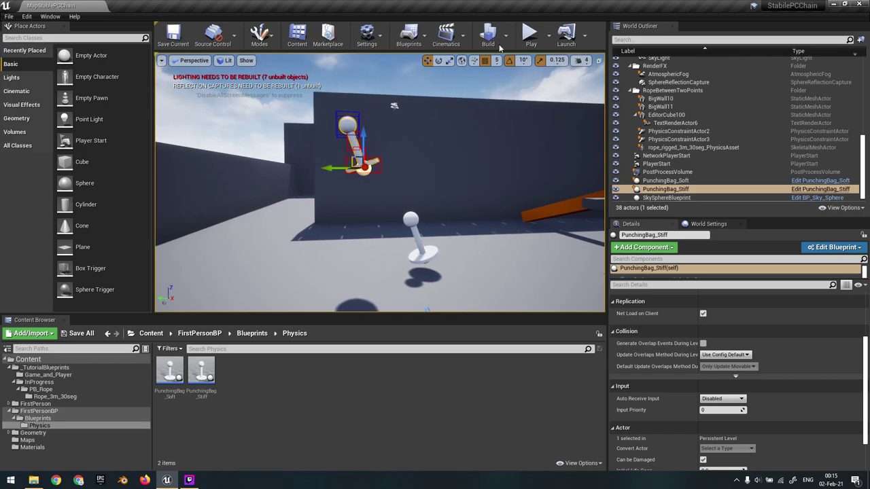
left_click(531, 34)
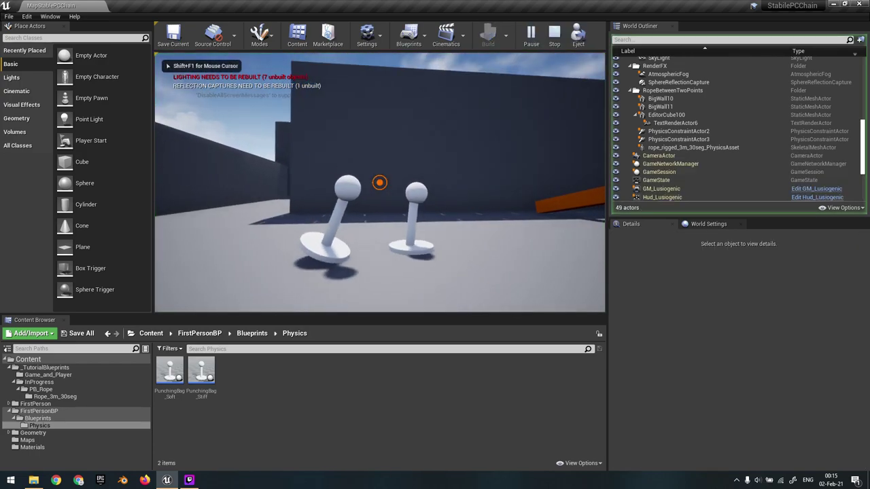
key("Escape")
- Play-test the rope examples, viewing the rope between two points and the cubes hanging from ropes, and end the session
right_click_drag(559, 154, 646, 140)
key("w")
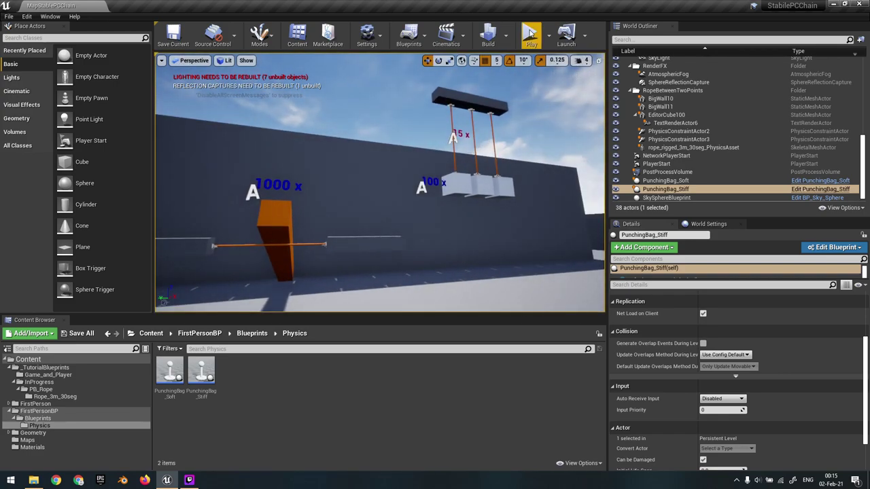
left_click(531, 34)
key("w")
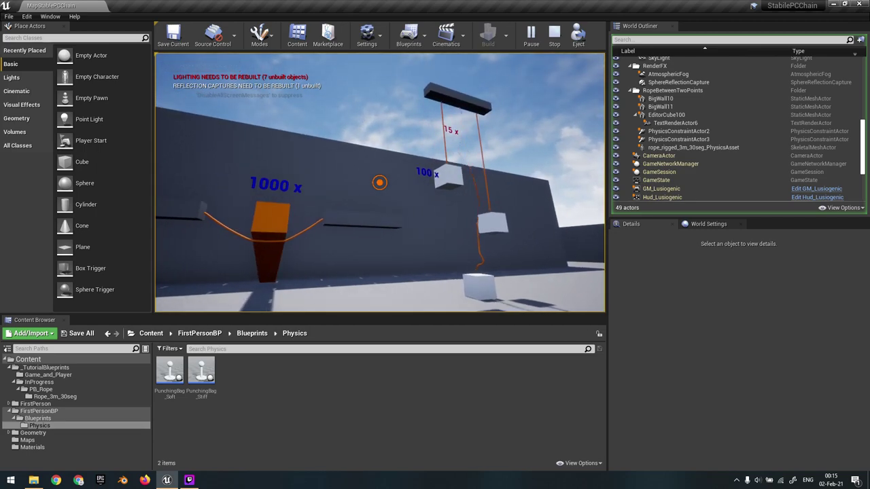
key("d")
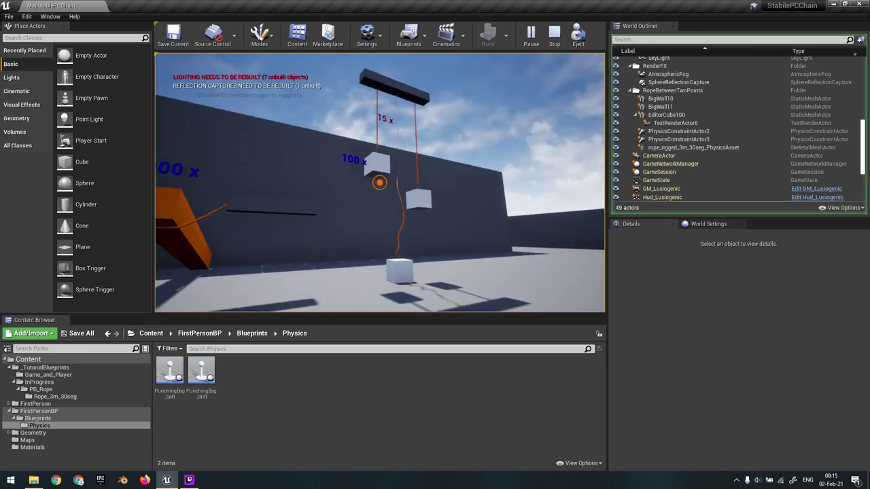
key("Escape")
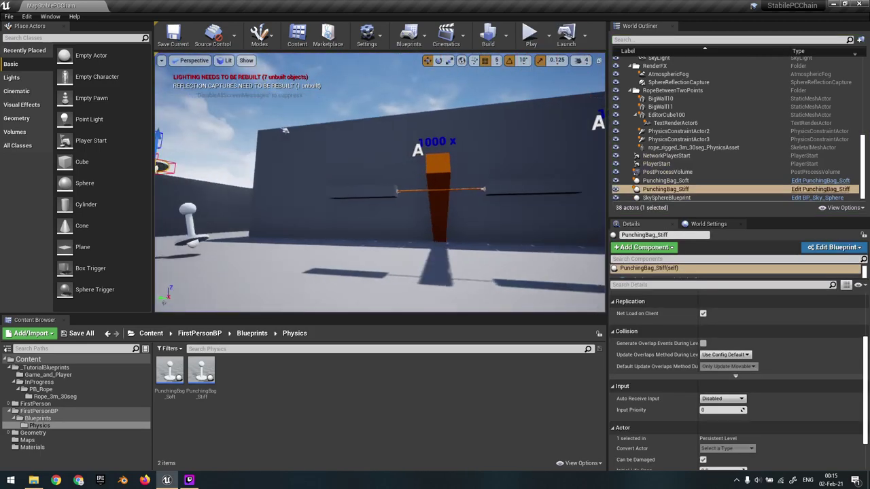
- Play-test the punching bags again, walking up to them for a closer look, and end the session
right_click_drag(461, 125, 445, 134)
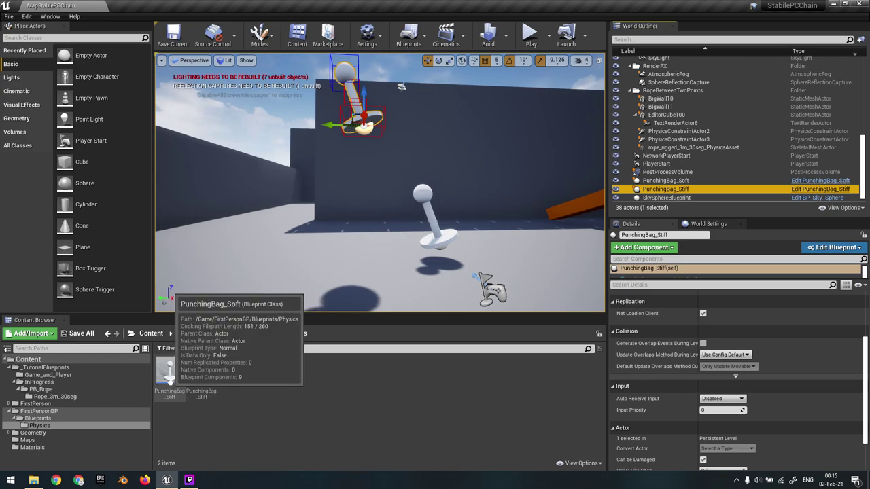
left_click(529, 34)
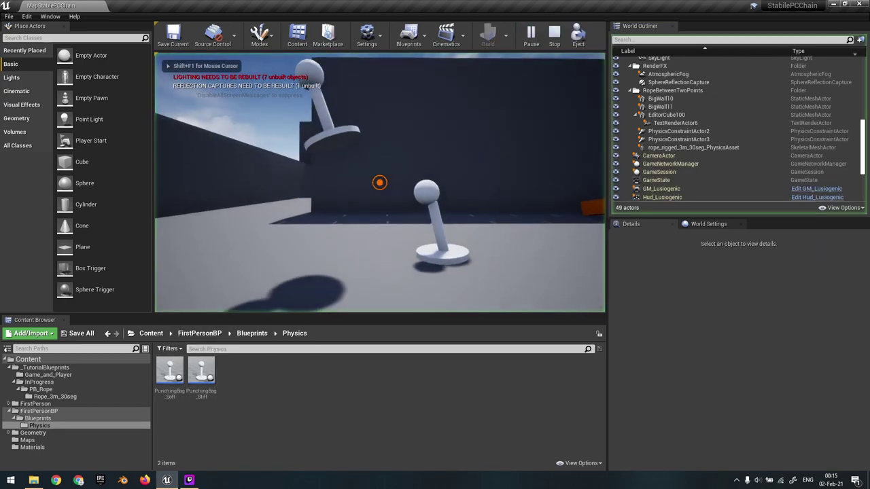
key("w")
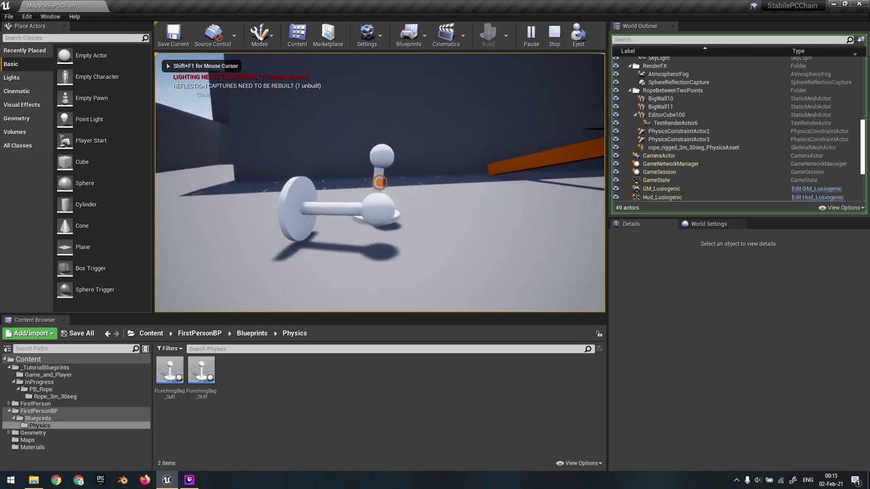
key("Escape")
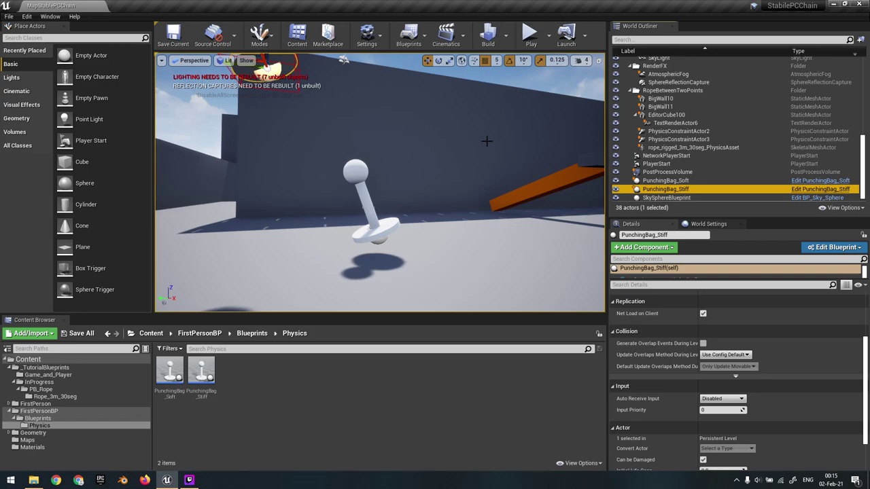
- Open the PunchingBag_Soft blueprint for editing, dock its editor in the main window and display its 3D preview
left_click(775, 181)
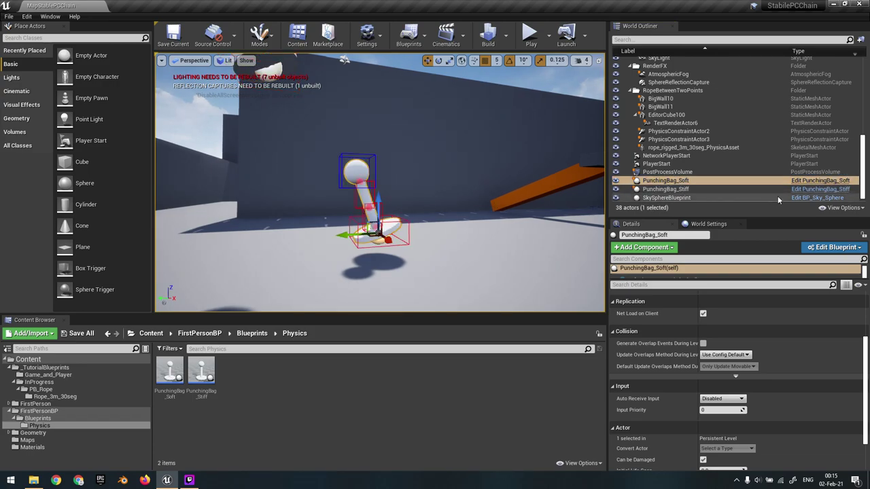
left_click(820, 181)
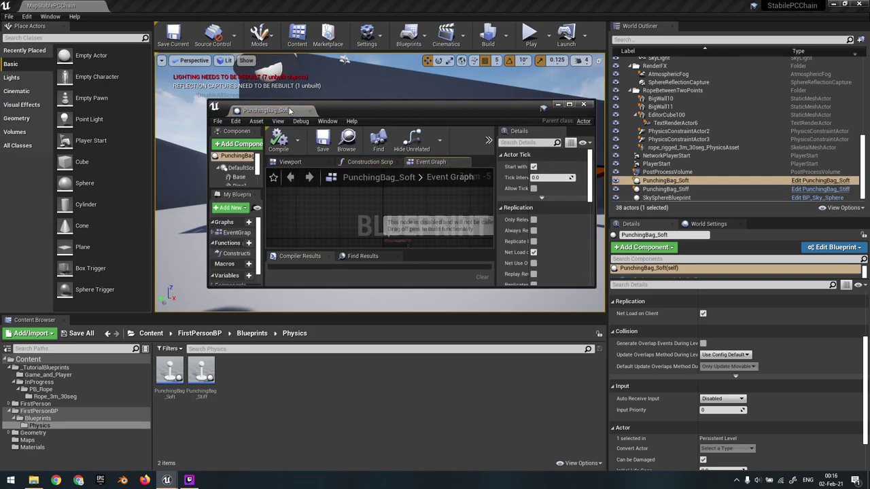
double_click(291, 110)
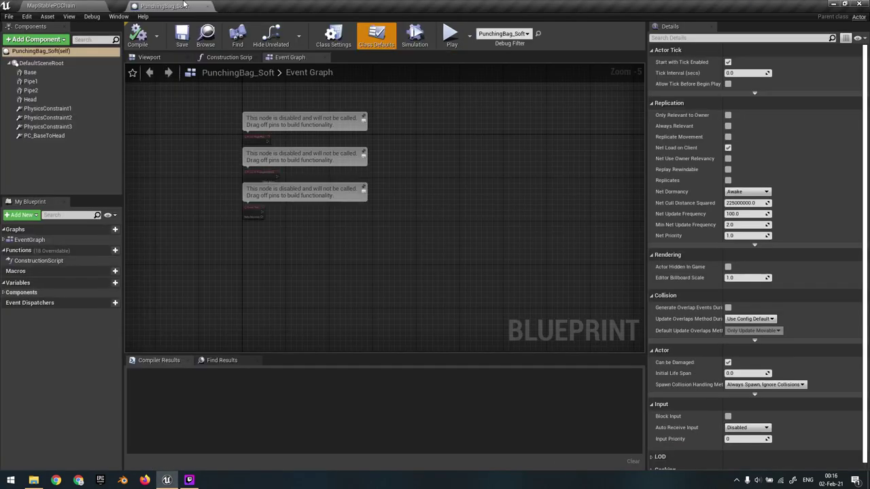
left_click(226, 60)
left_click(151, 57)
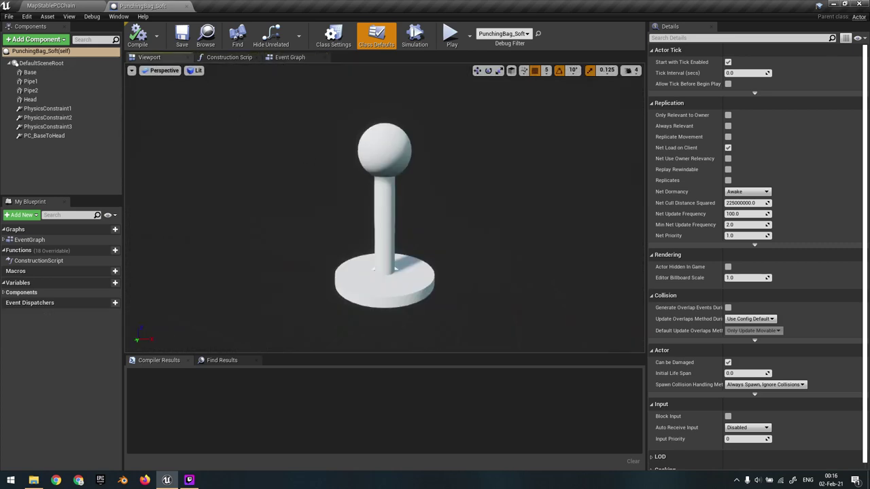
mouse_move(318, 162)
right_mouse_down()
mouse_move(265, 162)
mouse_move(315, 161)
right_mouse_up()
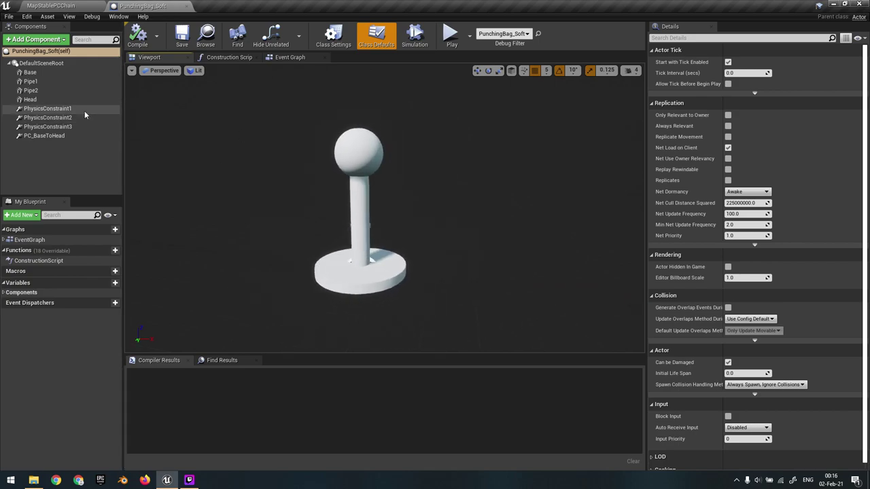
- Inspect the mesh and physics settings, including mass, of the Base, Pipe1 and Head components
left_click(58, 74)
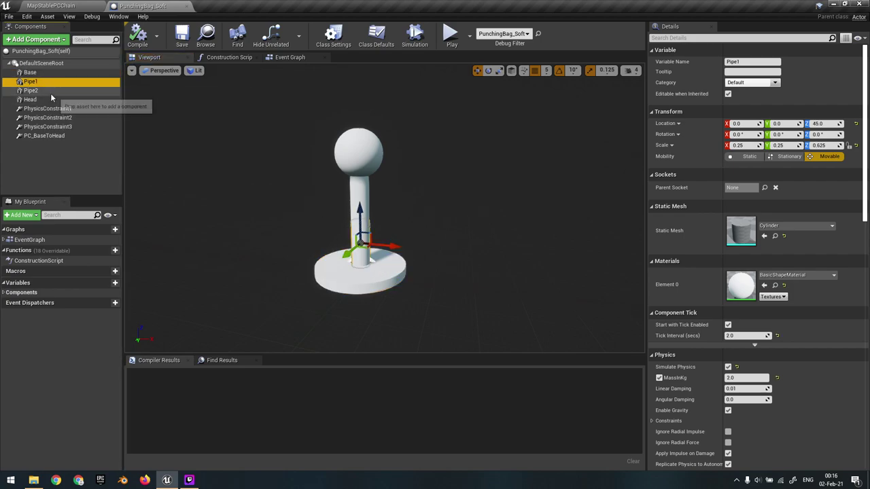
left_click(34, 100)
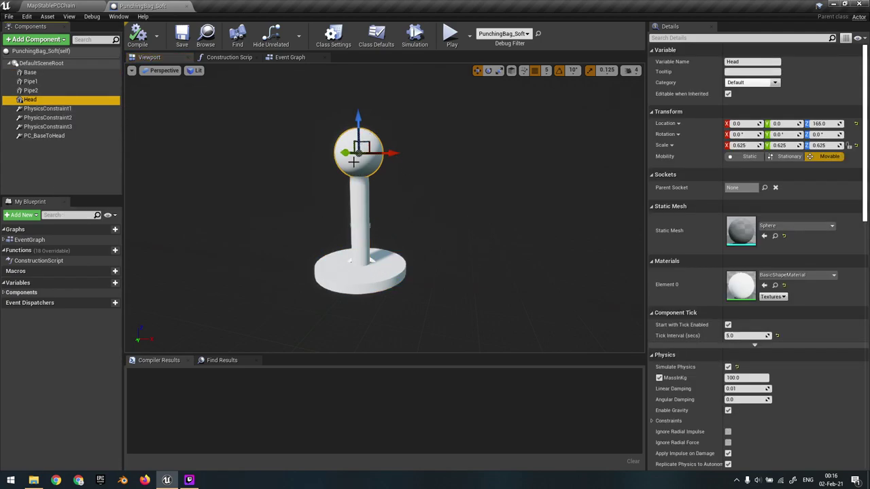
left_click(62, 74)
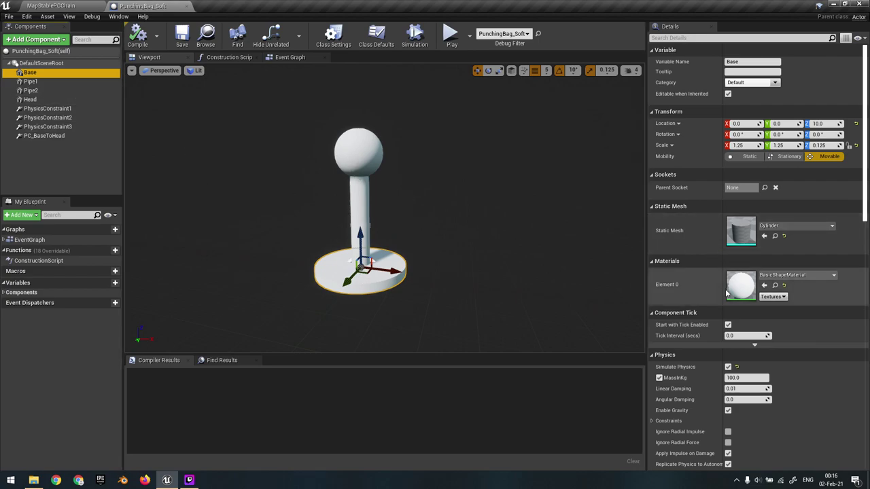
scroll(748, 319, "down", 3)
scroll(748, 319, "down", 1)
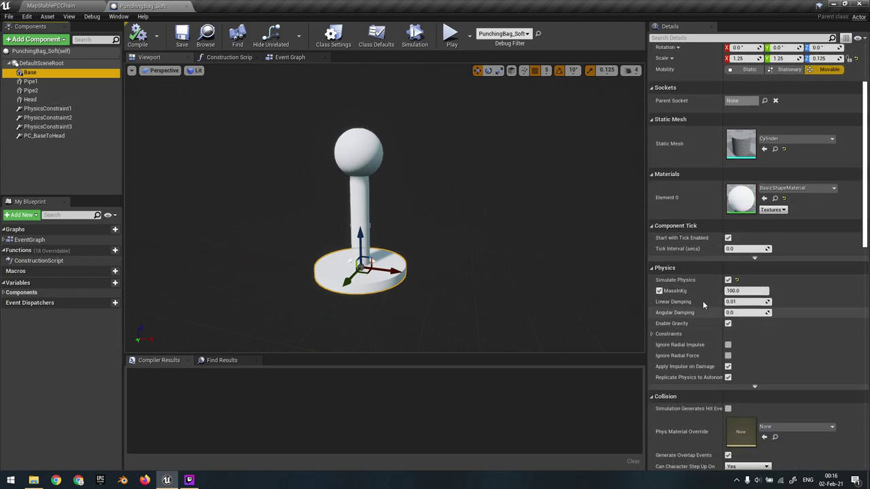
left_click(359, 241)
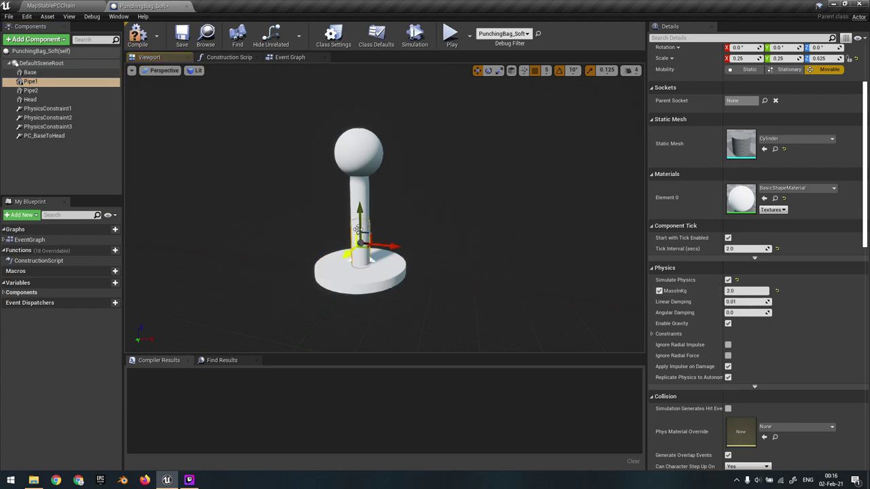
left_click(362, 159)
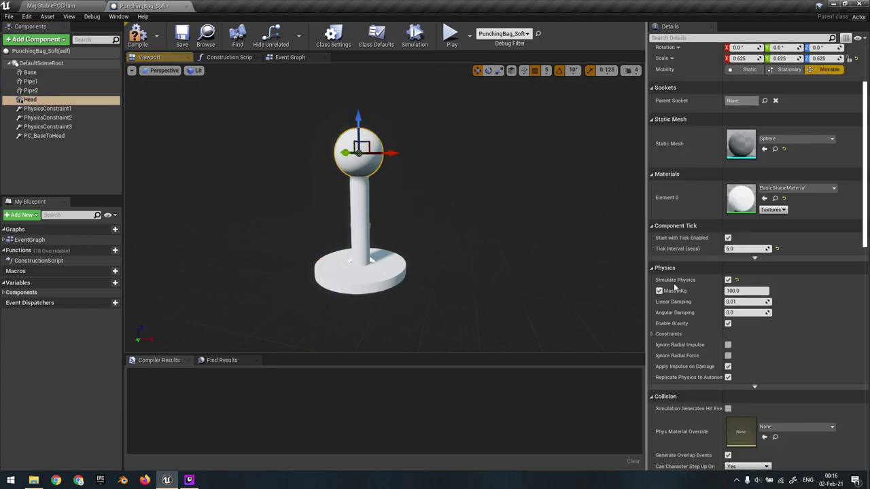
- Select the Pipe2 component in the preview and compile the PunchingBag_Soft blueprint
right_click_drag(409, 204, 403, 199)
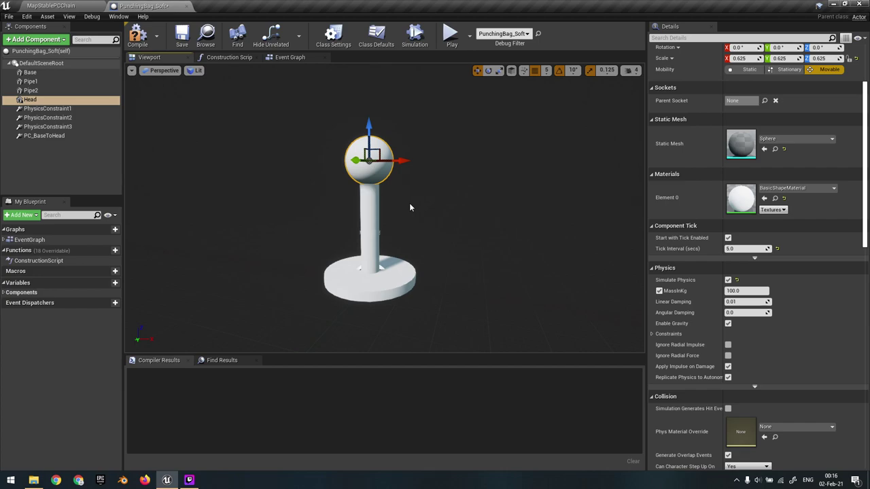
middle_click_drag(418, 200, 423, 214)
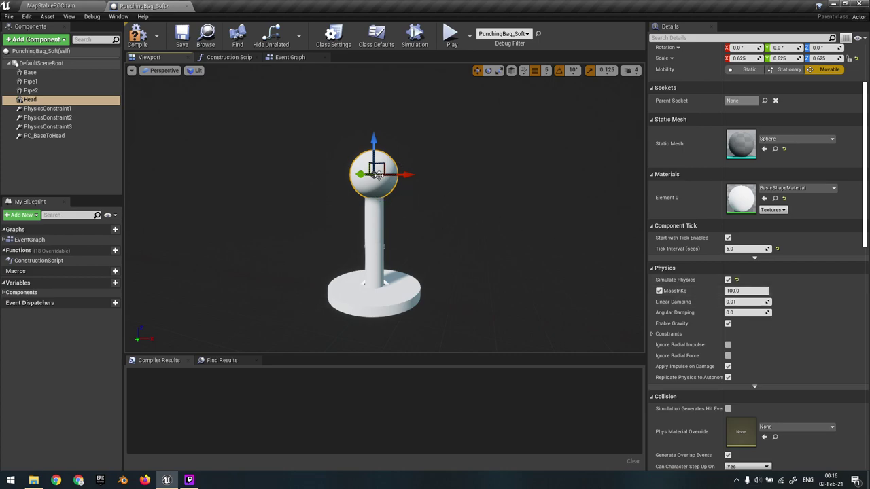
left_click(372, 243)
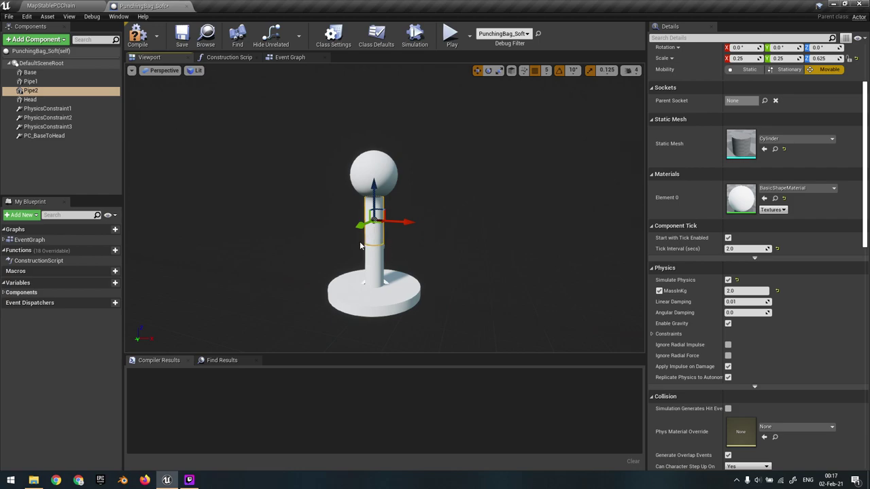
left_click(137, 38)
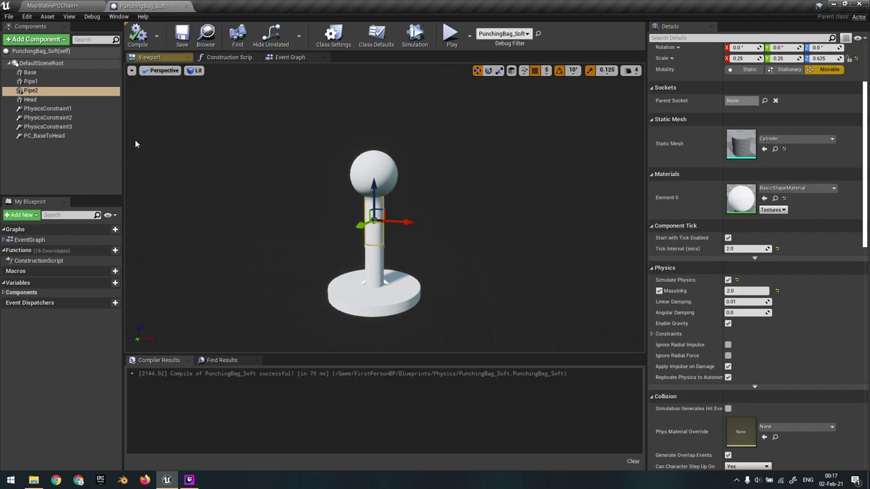
- Examine the constraint components, linear limits and angular limits of PC_BaseToHead
left_click(83, 138)
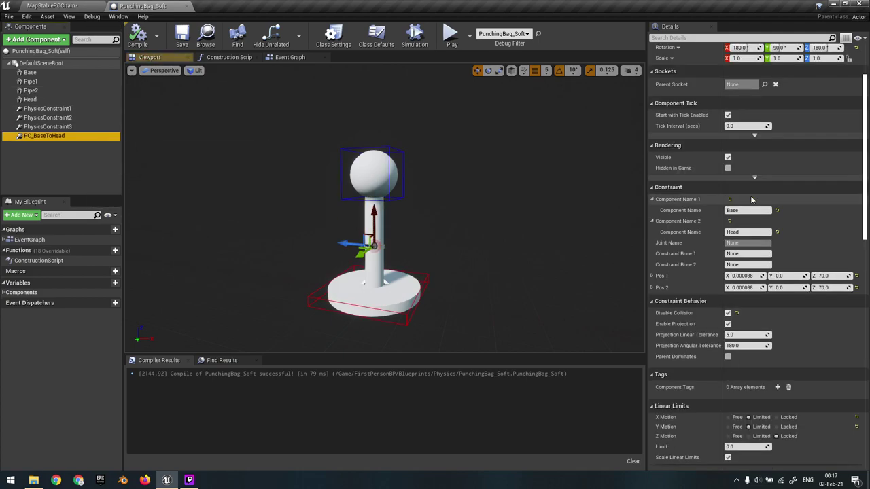
scroll(797, 216, "down", 5)
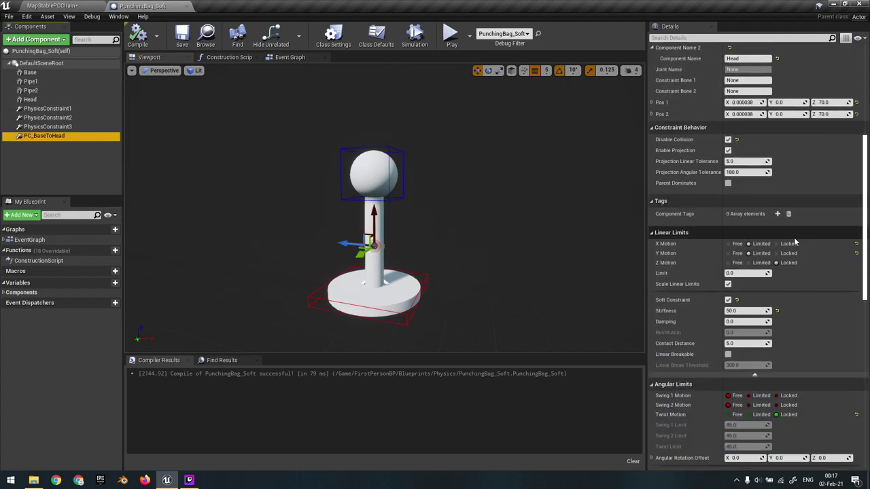
scroll(830, 292, "up", 2)
scroll(830, 291, "up", 5)
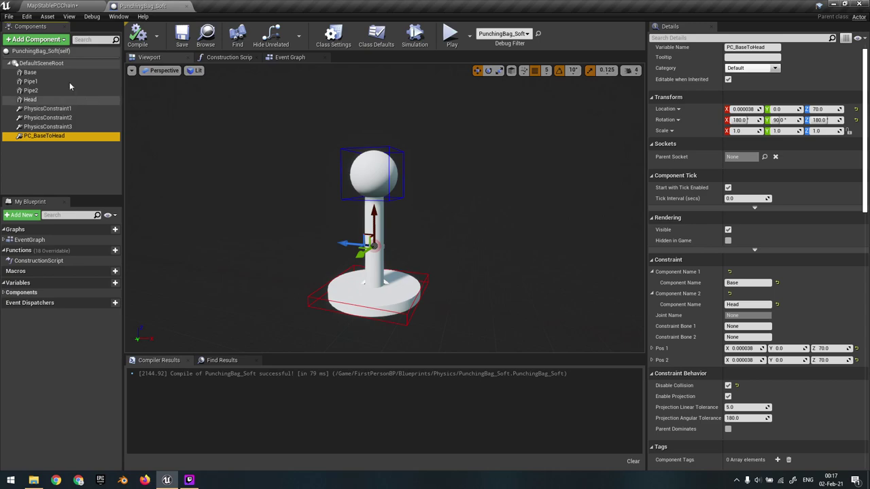
- Review the Base, Pipe1 and Head components, and show which parts PhysicsConstraint1 connects
left_click(53, 74)
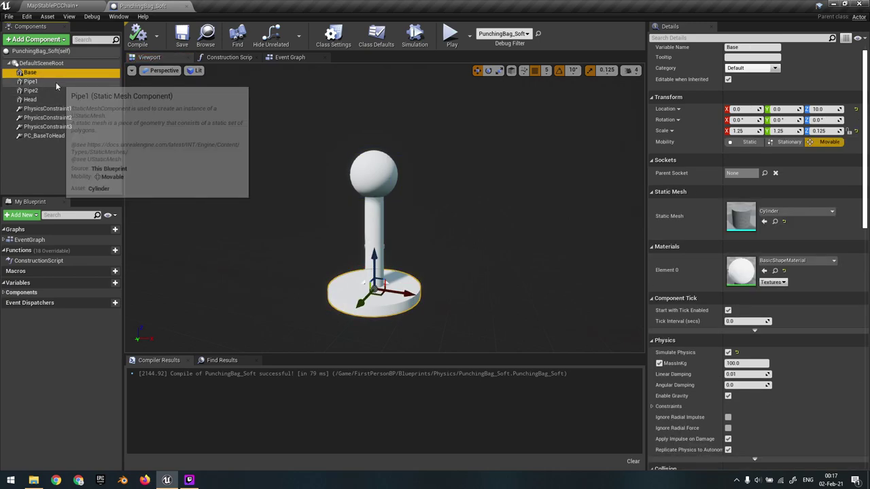
left_click(61, 83)
left_click(62, 102)
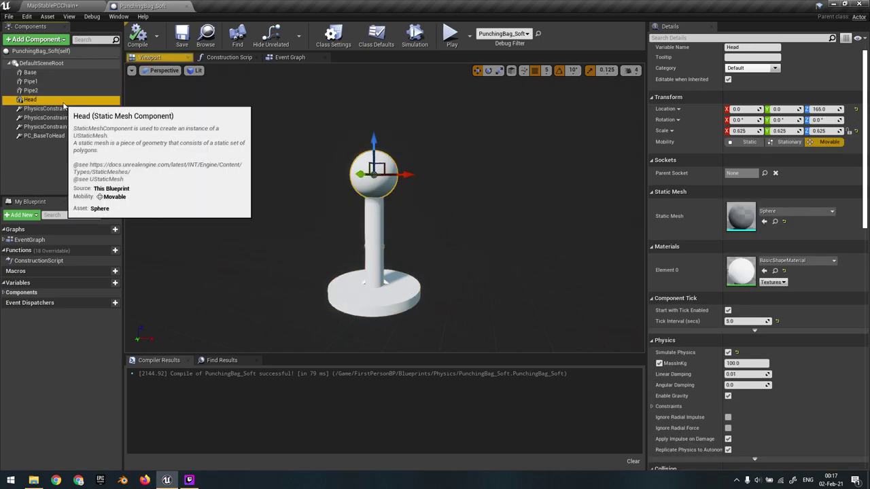
left_click(61, 108)
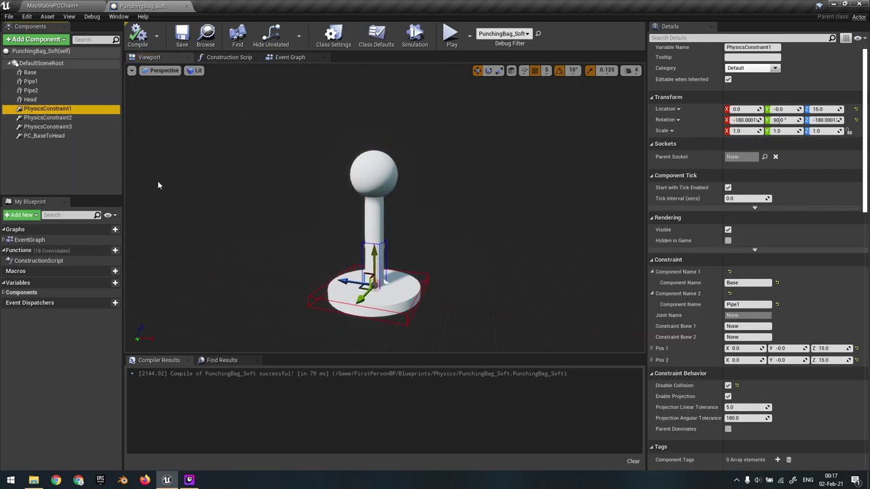
- Show which parts PhysicsConstraint2, PhysicsConstraint3 and PC_BaseToHead connect
left_click(60, 117)
left_click(60, 128)
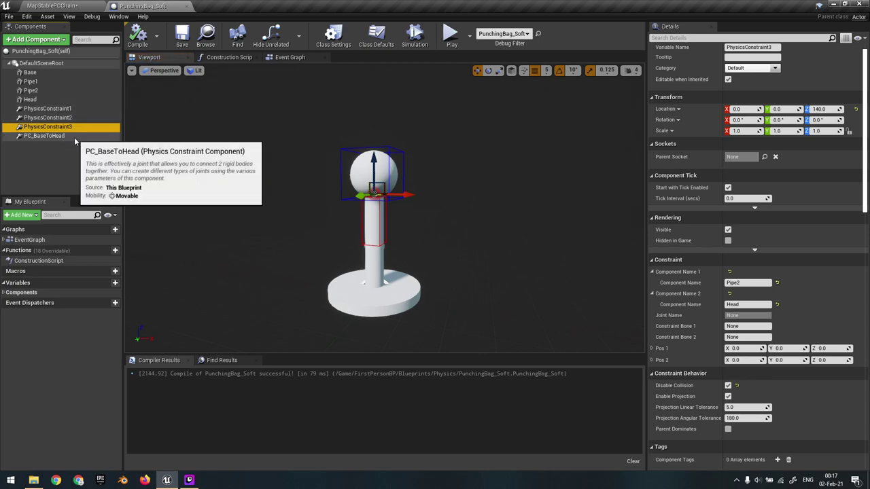
left_click(73, 136)
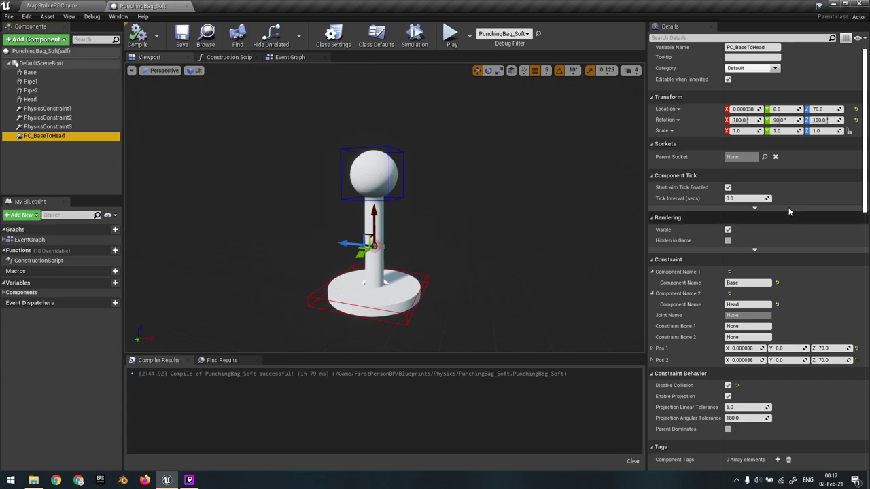
- Change PC_BaseToHead's two constrained component names to Base1 and Head1 in PunchingBag_Soft, and compile the blueprint
scroll(789, 231, "up", 1)
left_click_drag(866, 162, 867, 183)
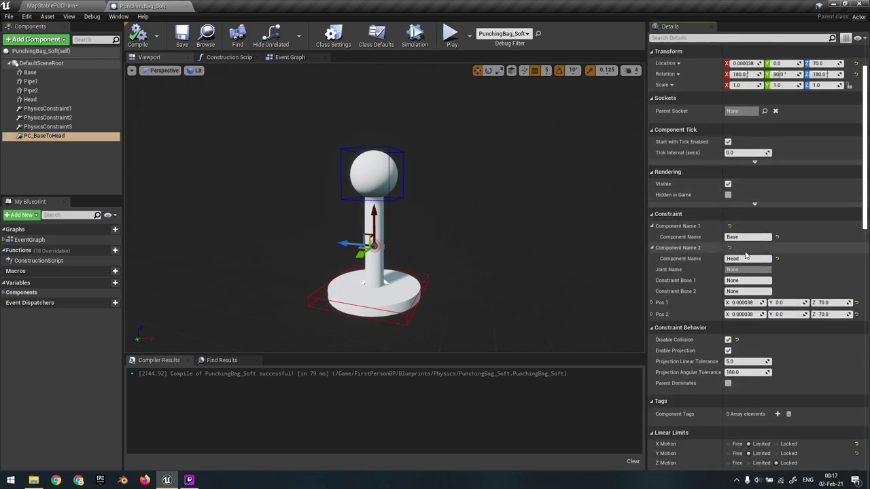
type("1")
left_click(757, 259)
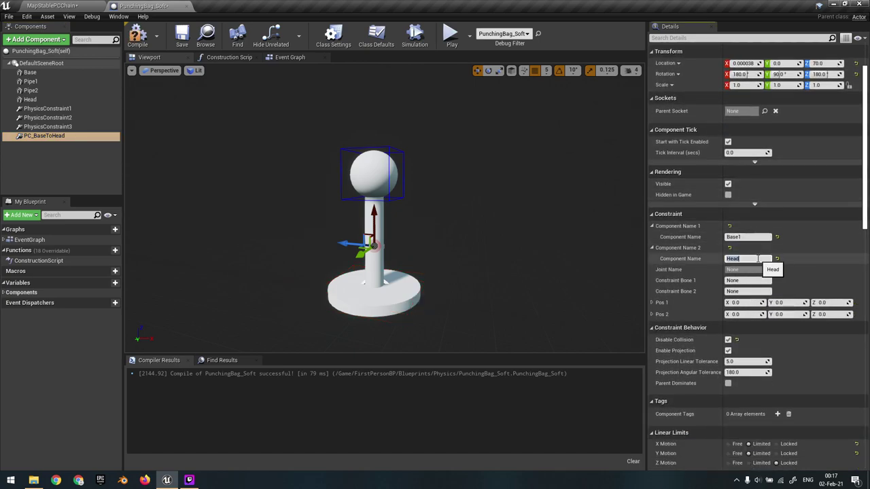
key("Return")
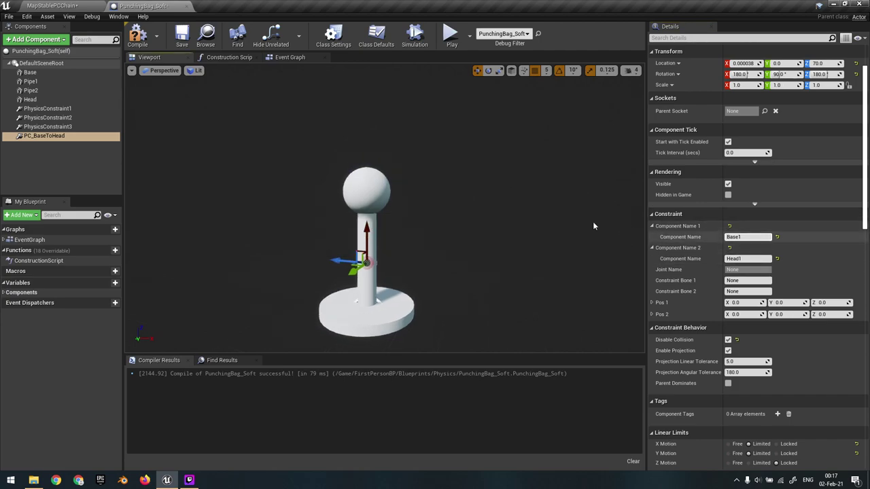
- Return to the MapStablePCChain level and view the PunchingBag_Soft and PunchingBag_Stiff actors, leaving PunchingBag_Stiff selected
left_click(67, 5)
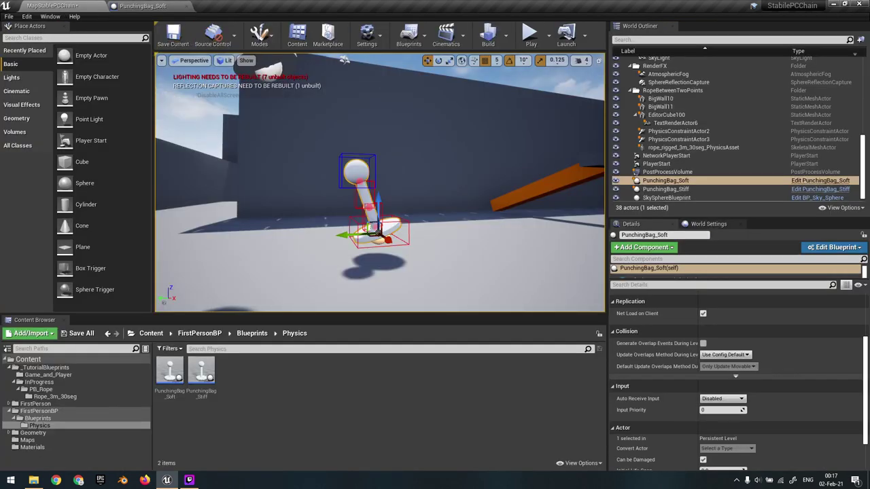
mouse_move(344, 147)
right_mouse_down()
mouse_move(360, 147)
mouse_move(344, 146)
right_mouse_up()
left_click(344, 147)
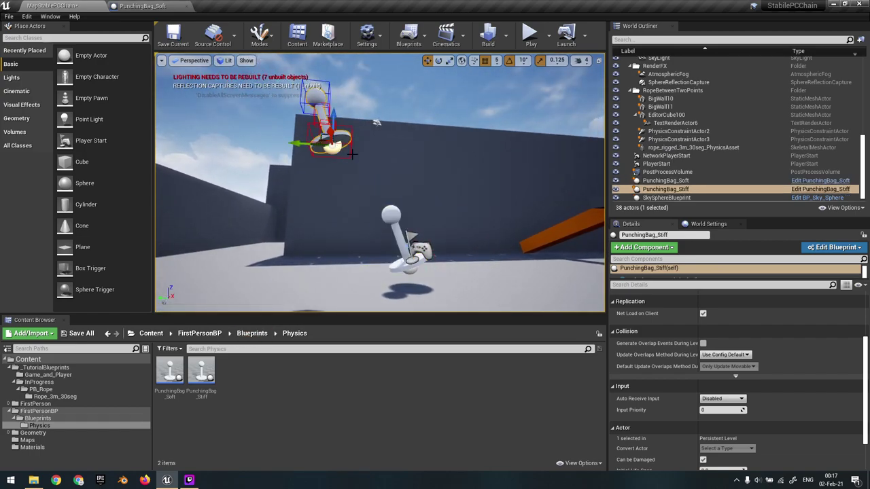
left_click(391, 215)
key("d")
right_click_drag(403, 219, 446, 214)
left_click(311, 141)
right_click_drag(307, 140, 303, 136)
key("a")
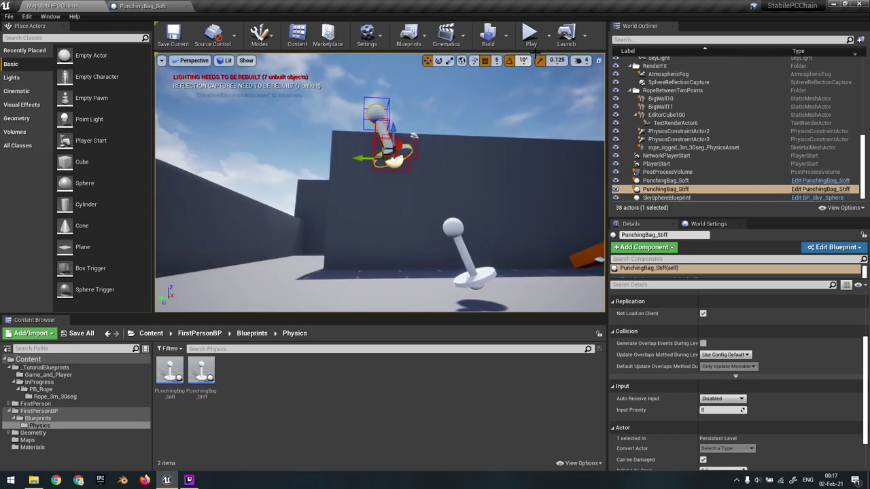
- Play the level, test how the punching bags react without the soft bag's base-to-head constraint, and stop playing
left_click(529, 35)
key("w")
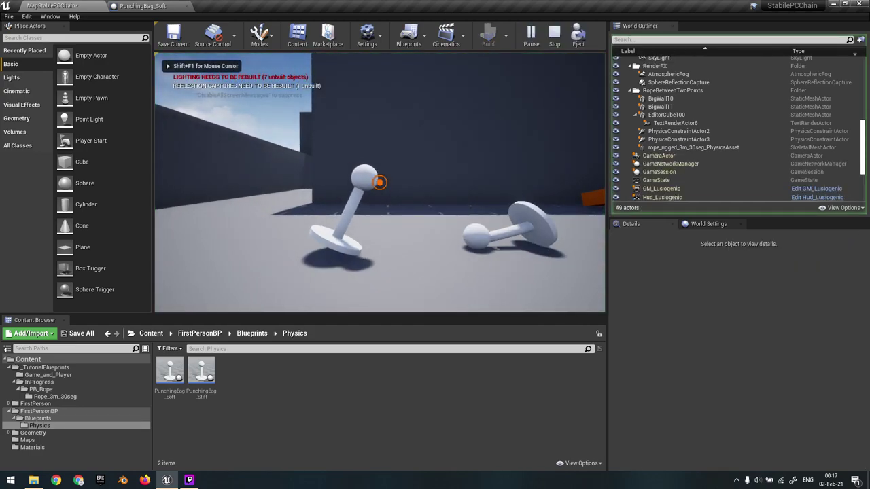
left_click_drag(380, 182, 380, 182)
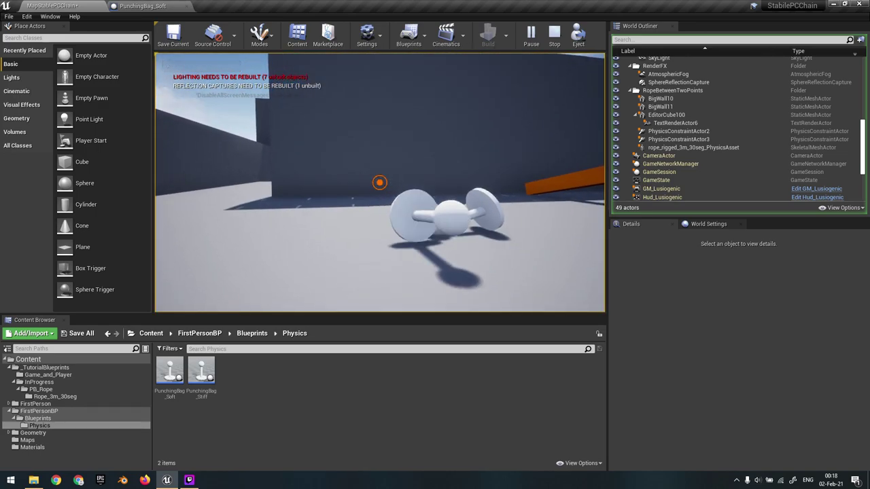
key("Escape")
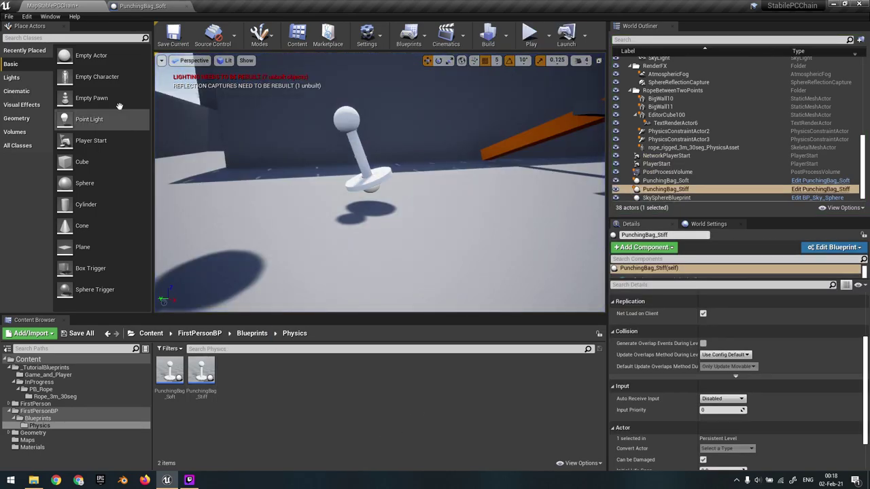
- Close the PunchingBag_Soft blueprint and open the PunchingBag_Stiff blueprint from the Physics folder
left_click(147, 7)
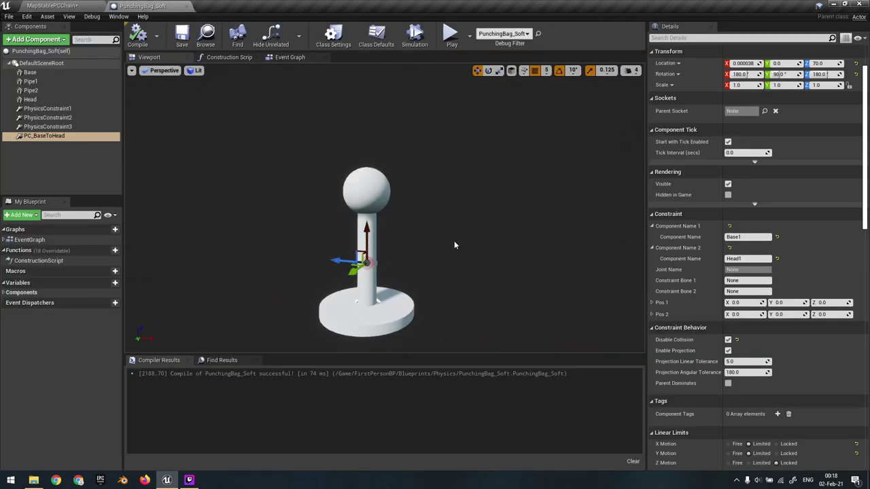
middle_click(141, 9)
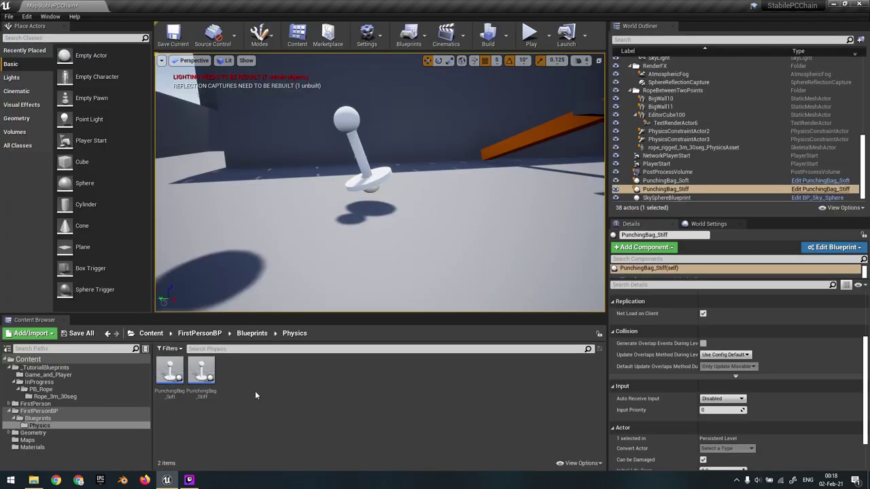
double_click(212, 372)
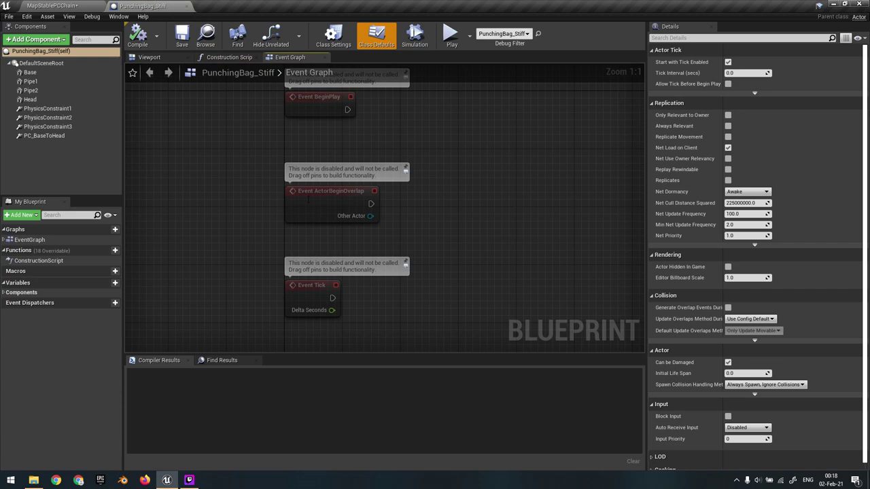
- Set PC_BaseToHead's constrained component names to Base1 and Head1 in PunchingBag_Stiff, compile, and show the 3D preview
left_click(44, 136)
left_click(752, 297)
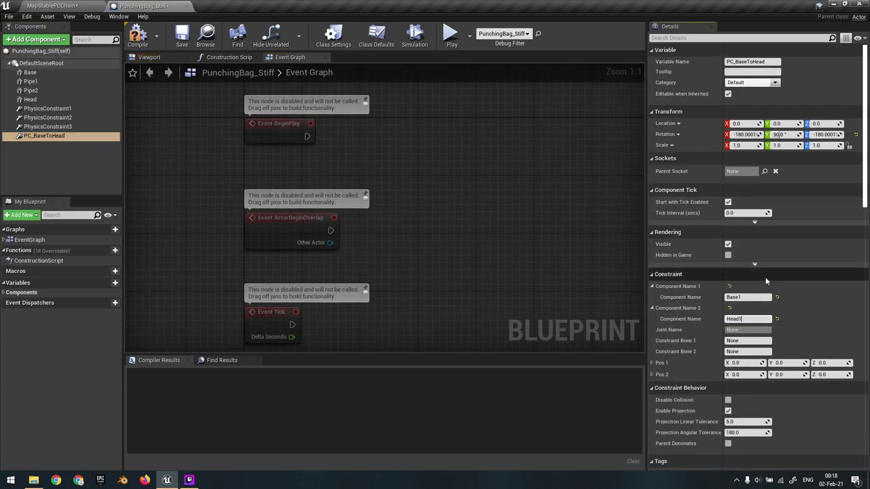
left_click(765, 276)
left_click(149, 57)
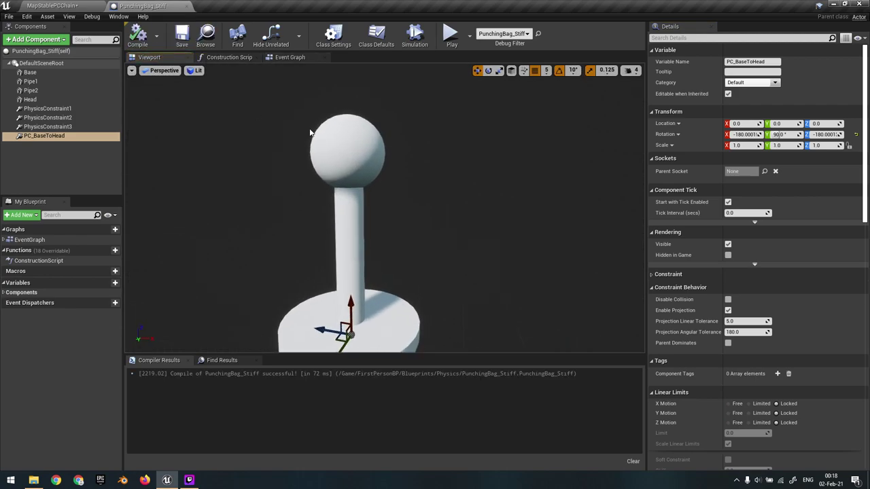
- Examine the shared linear and angular limits of PhysicsConstraint1, PhysicsConstraint2 and PhysicsConstraint3
left_click(68, 111)
left_click(51, 126, "shift")
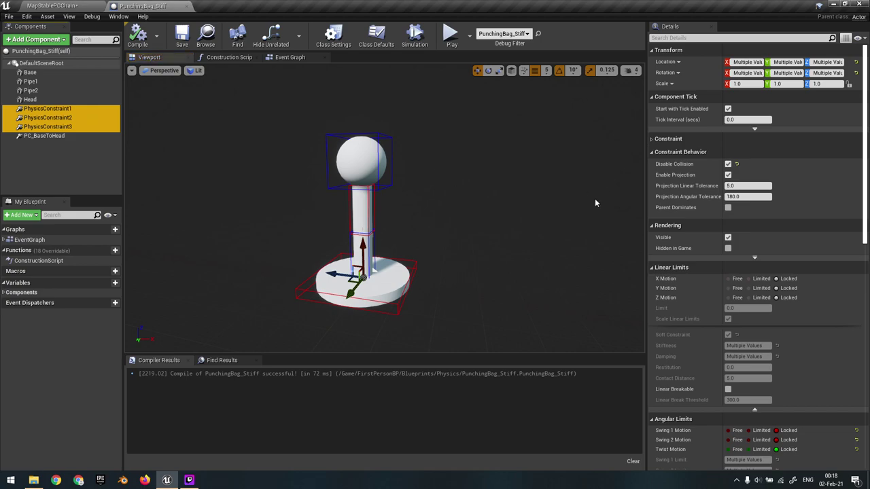
scroll(787, 244, "down", 3)
scroll(795, 340, "down", 2)
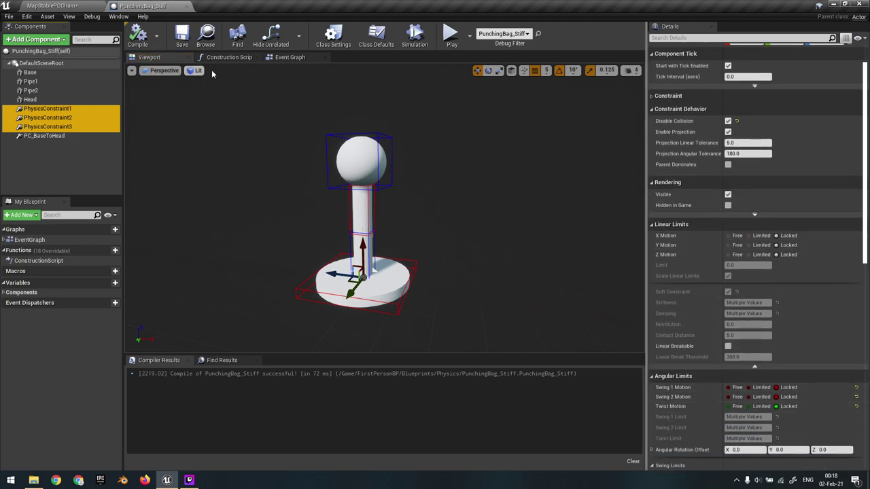
- Save the PunchingBag_Stiff blueprint, play the level to watch both bags fall, and stop playing
left_click(182, 39)
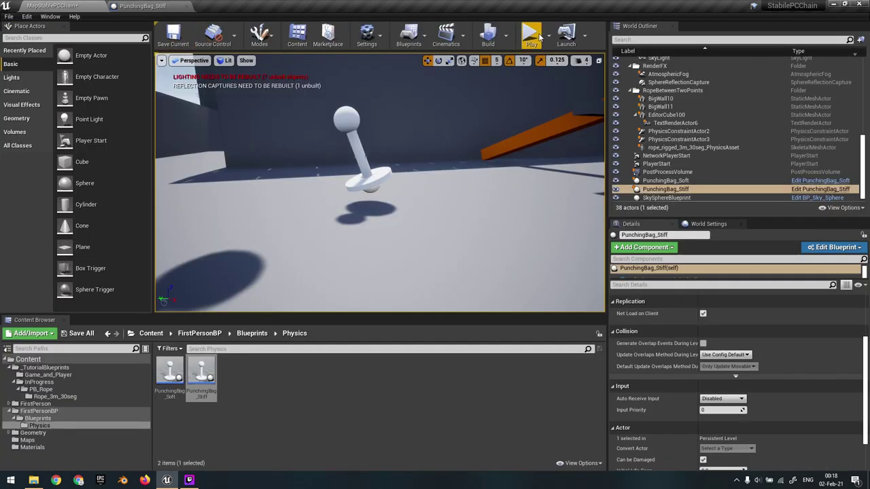
left_click(532, 36)
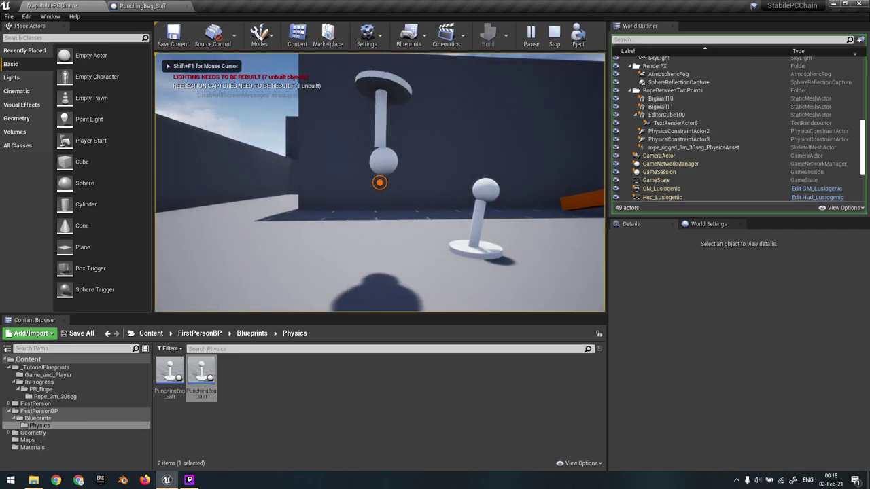
key("Escape")
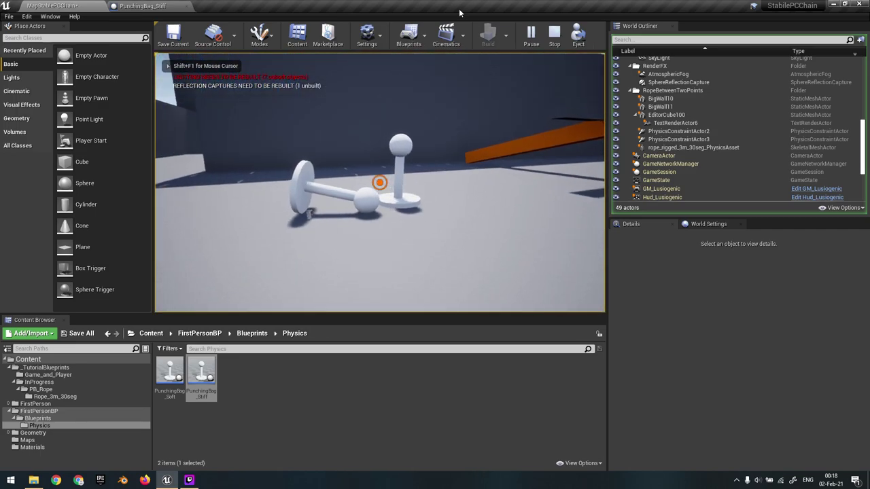
- Examine the PunchingBag_Stiff actor and its constraint outlines in the level from several viewpoints
key("s")
right_click_drag(405, 140, 382, 130)
key("d")
key("w")
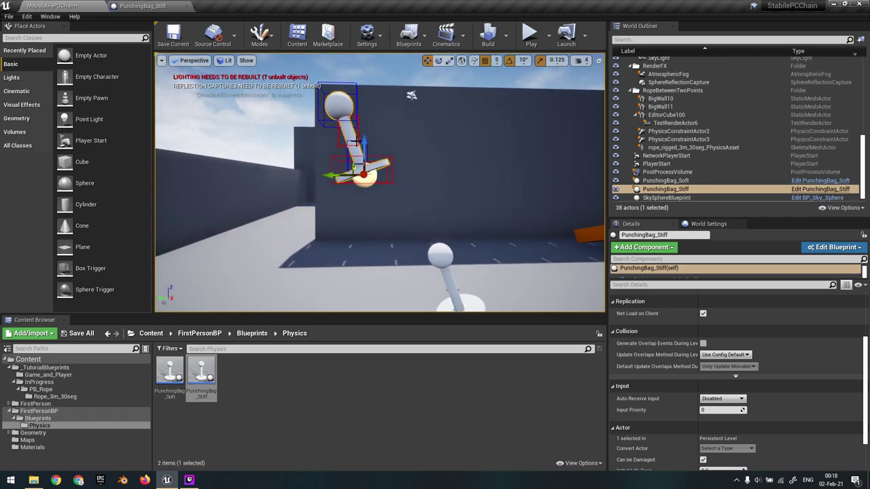
right_click_drag(356, 141, 365, 120)
key("s")
right_click_drag(353, 157, 338, 144)
key("w")
- Return to the PunchingBag_Stiff blueprint and check the mass and physics settings of Pipe1 and Head
left_click(163, 6)
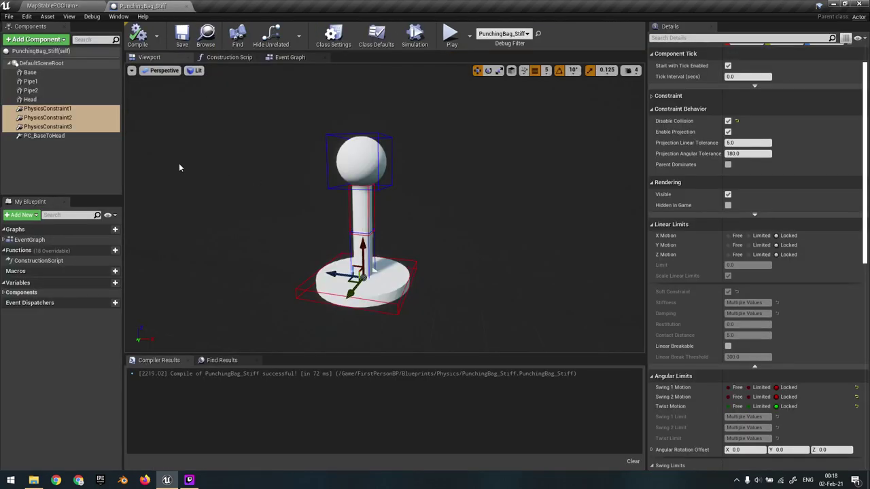
left_click(31, 82)
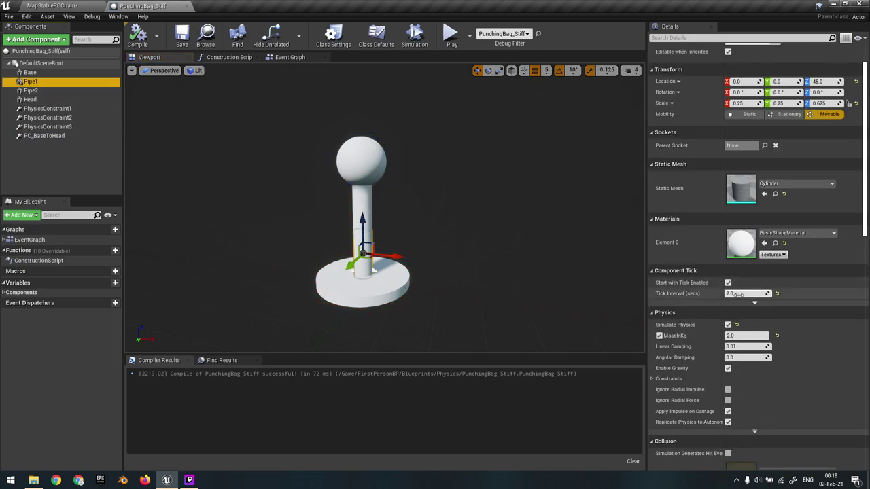
scroll(753, 303, "down", 1)
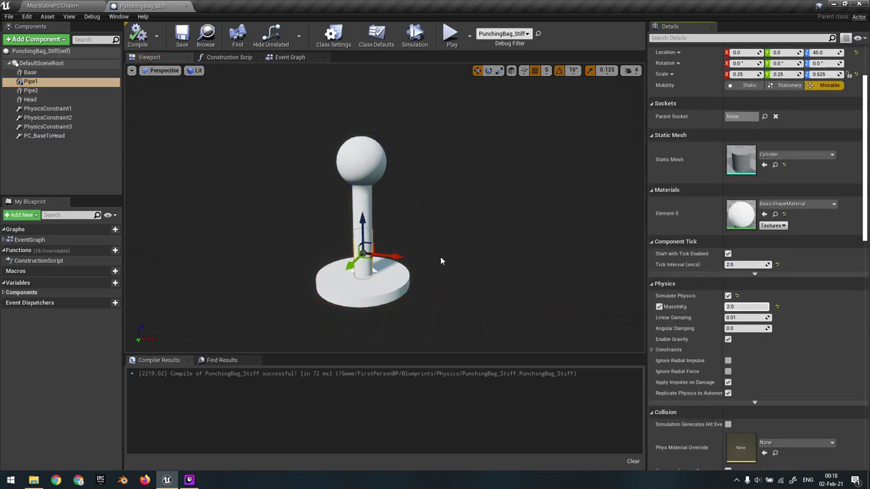
left_click(359, 167)
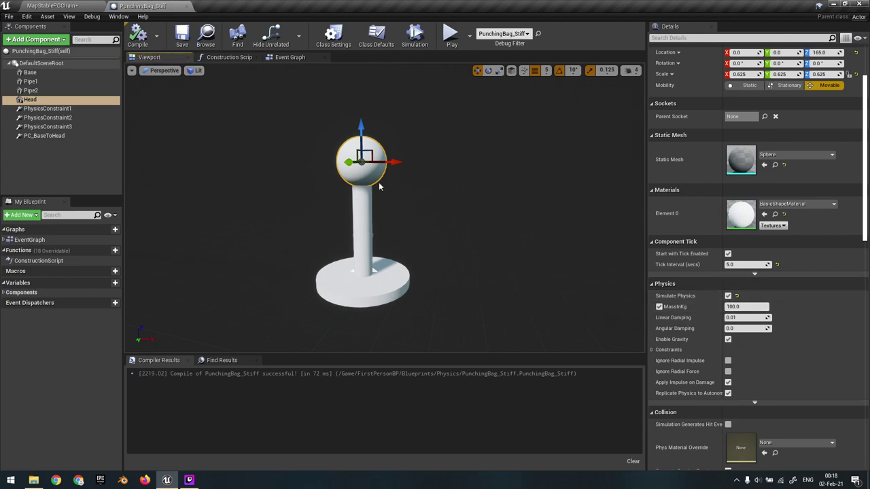
scroll(653, 279, "down", 2)
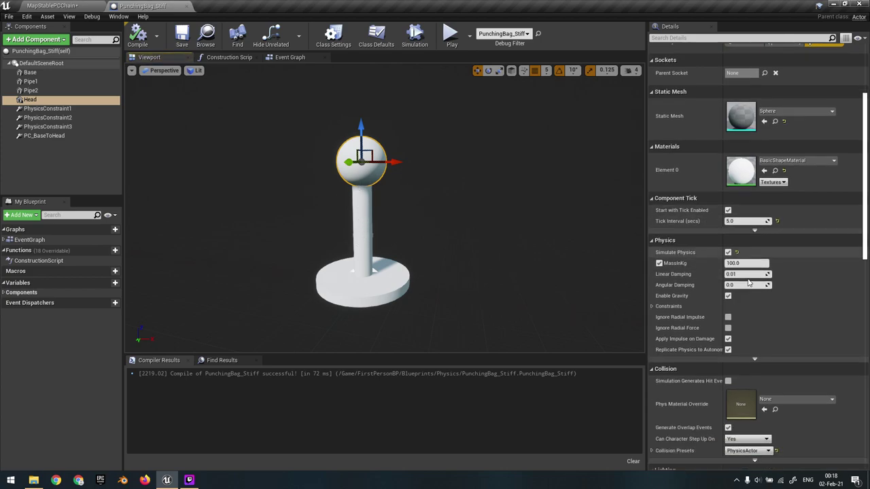
- Look through PhysicsConstraint1, PhysicsConstraint3 and the mesh components of PunchingBag_Stiff, ending on Pipe1
left_click(68, 112)
left_click(73, 128)
key("Up")
key("Up")
key("Up")
key("Up")
key("Up")
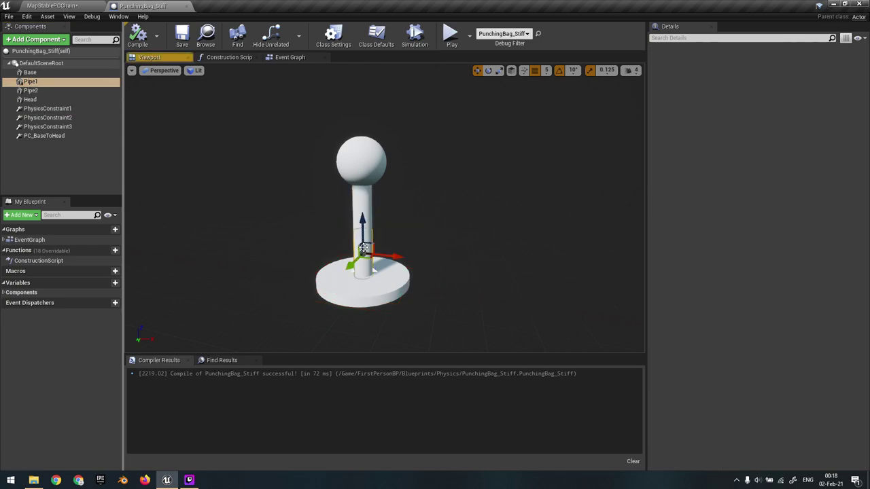
- Set Pipe2's mass to 100 kg, then compile and save the PunchingBag_Stiff blueprint
key("Down")
scroll(713, 284, "up", 3)
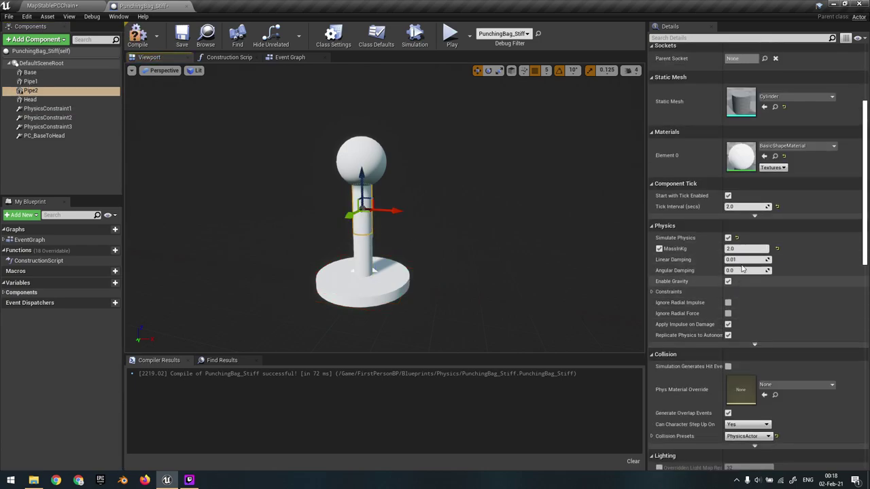
scroll(739, 304, "down", 1)
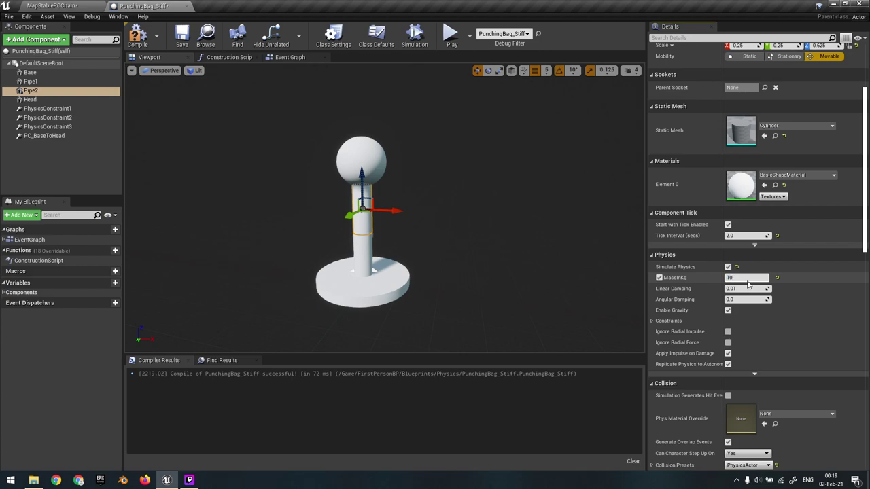
left_click(141, 39)
left_click(181, 36)
- Play the level, test the stiff punching bag with its heavier pipe mass, and stop playing
left_click(94, 6)
left_click(547, 35)
left_click(532, 35)
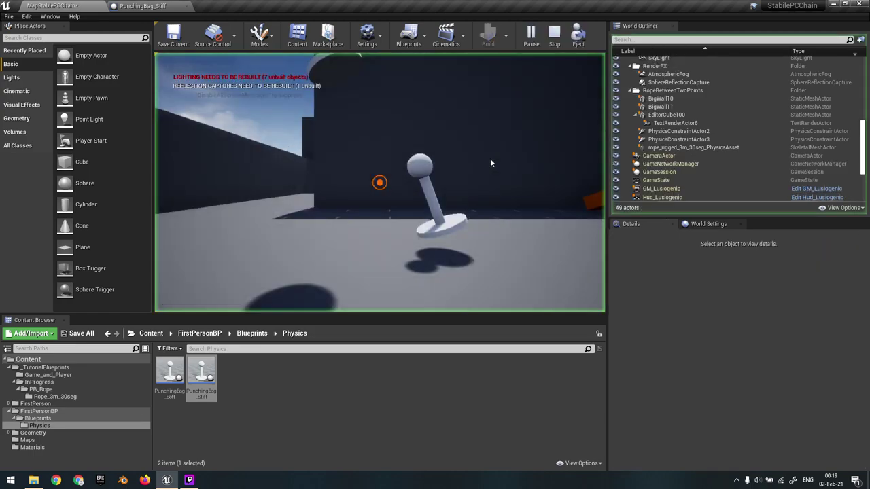
left_click(490, 164)
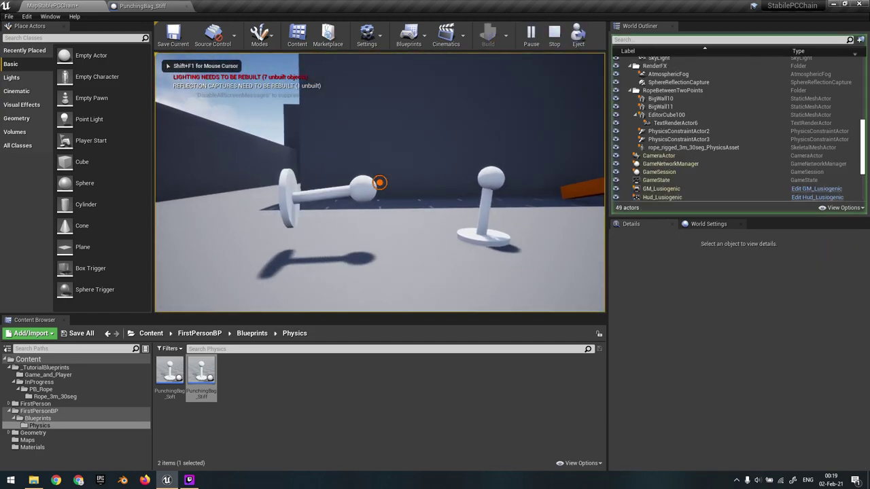
key("w")
left_click_drag(380, 182, 379, 182)
key("Escape")
- Return to the PunchingBag_Stiff blueprint and inspect PhysicsConstraint1's limits and Pipe2's physics settings
left_click(162, 5)
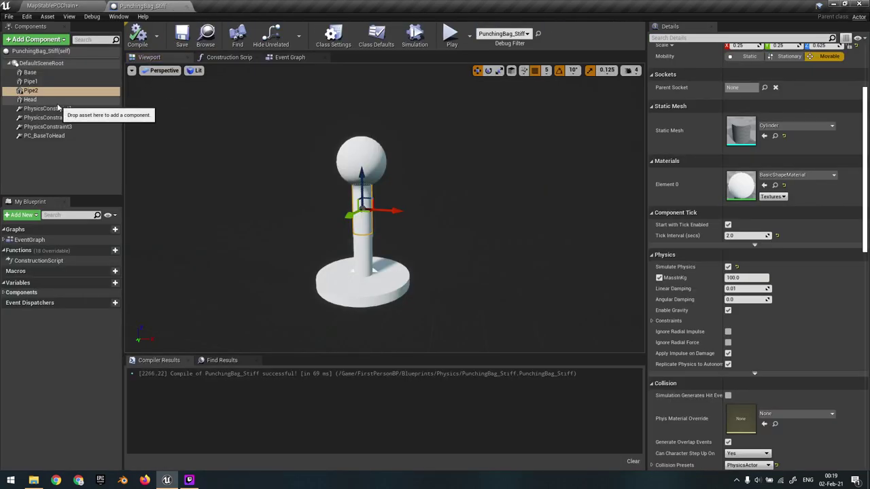
left_click(62, 110)
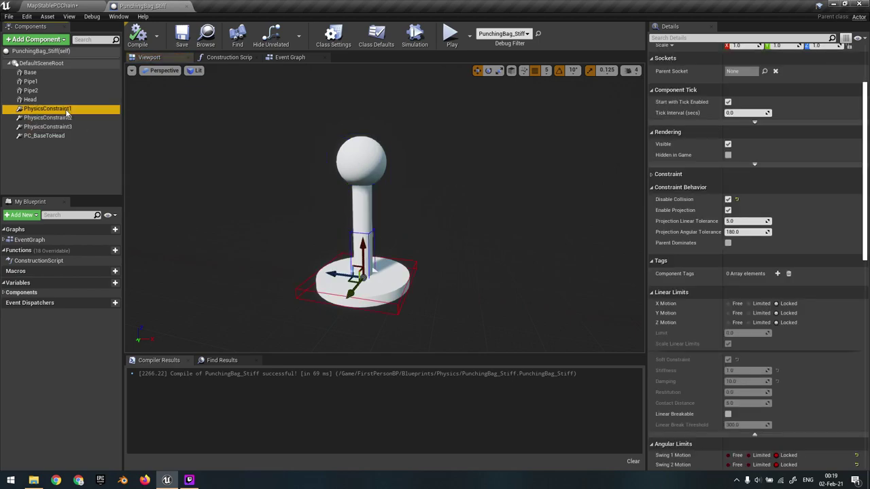
left_click(38, 91)
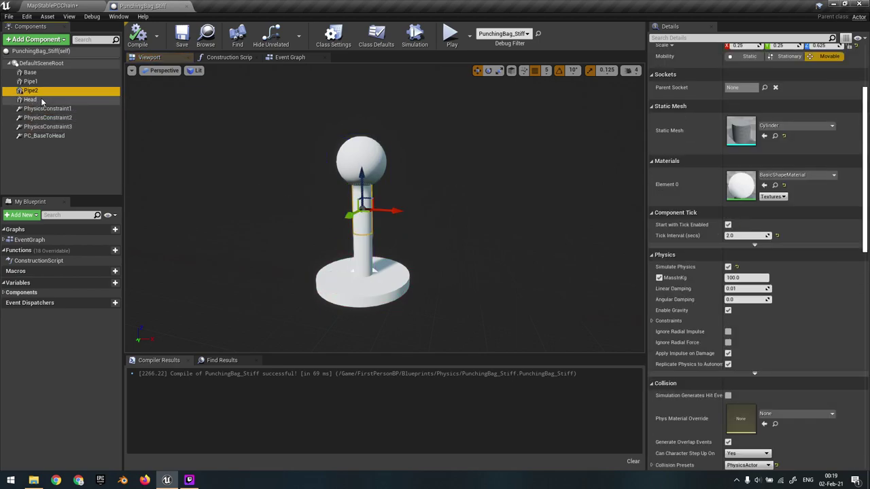
- Set Pipe1's mass to 100 kg and compile the PunchingBag_Stiff blueprint
left_click(42, 101)
left_click(41, 91)
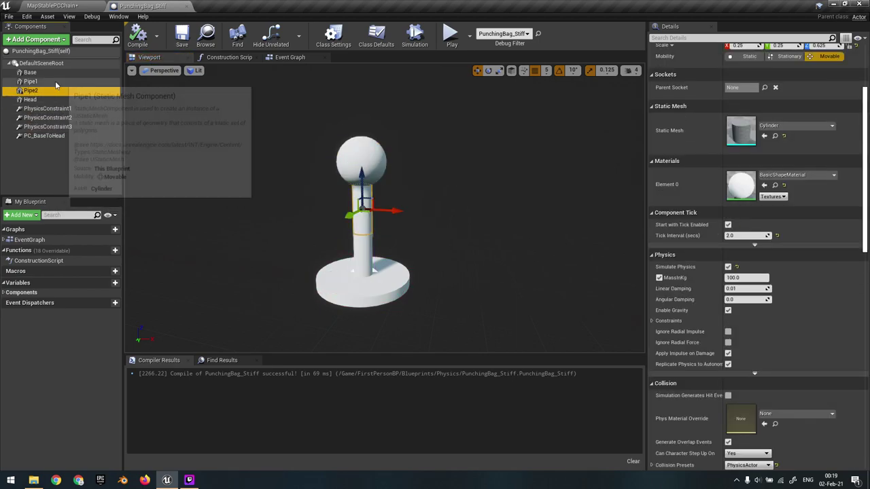
left_click(55, 83)
left_click(48, 72)
left_click(41, 82)
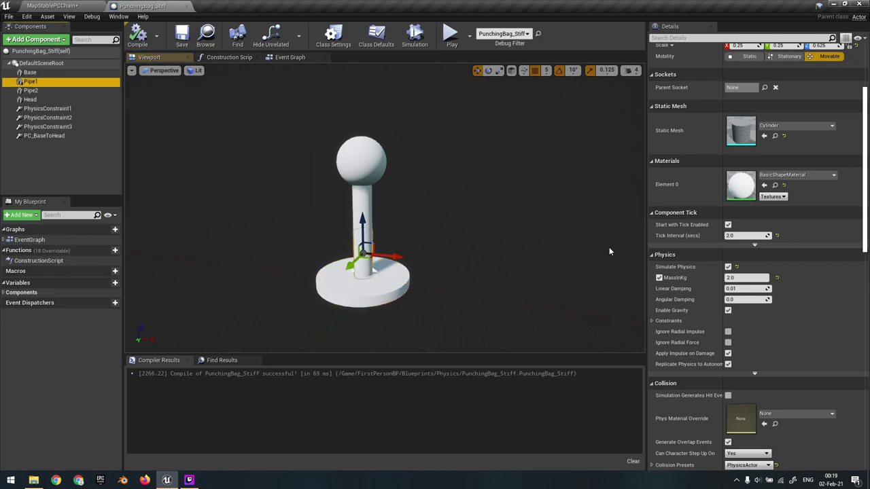
left_click(752, 278)
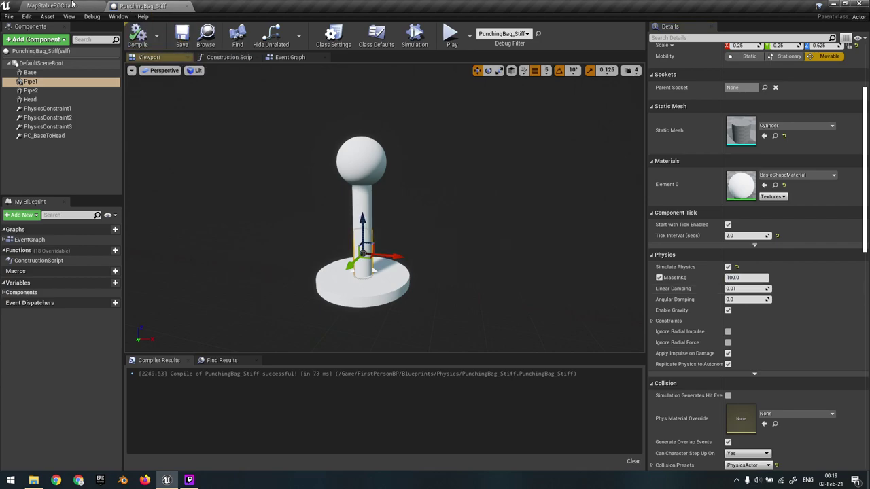
- Play the level twice to test the stiff punching bag with both pipe masses raised, stopping after each run
left_click(73, 5)
left_click(578, 33)
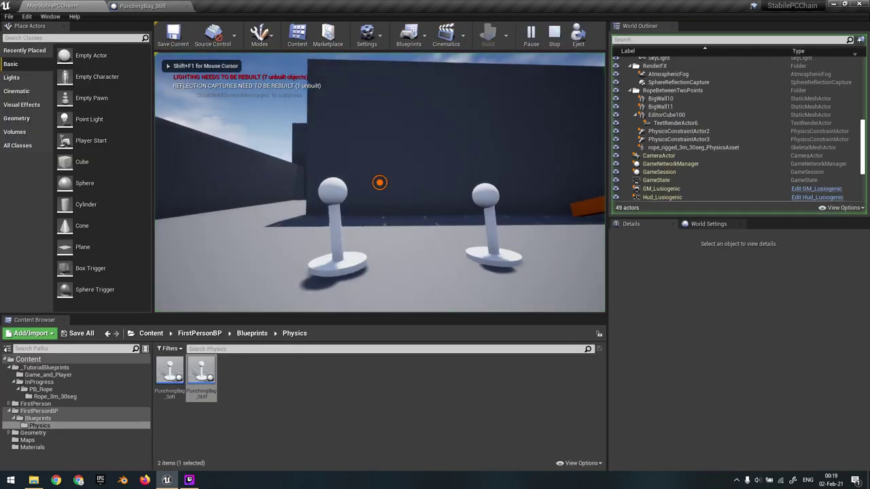
left_click(379, 182)
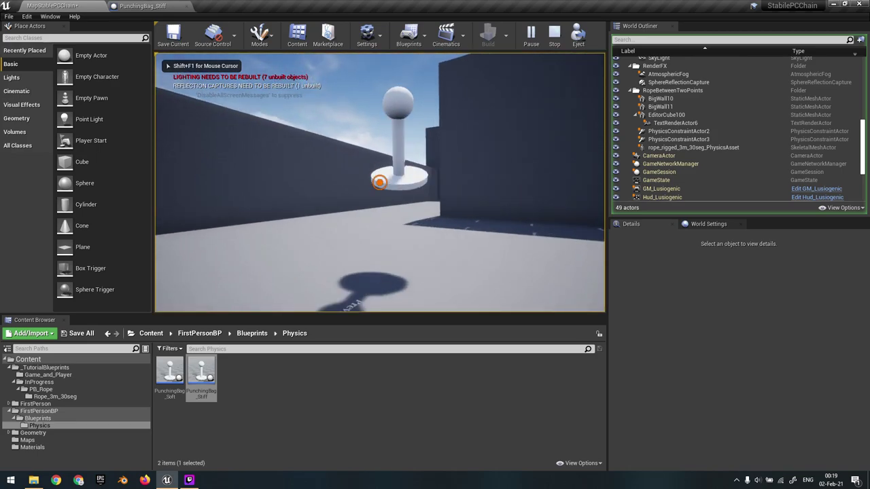
left_click(379, 182)
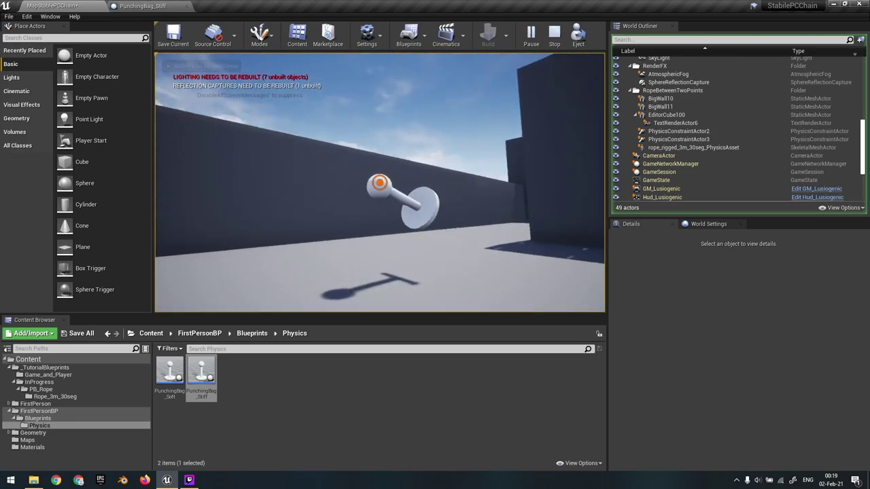
key("Escape")
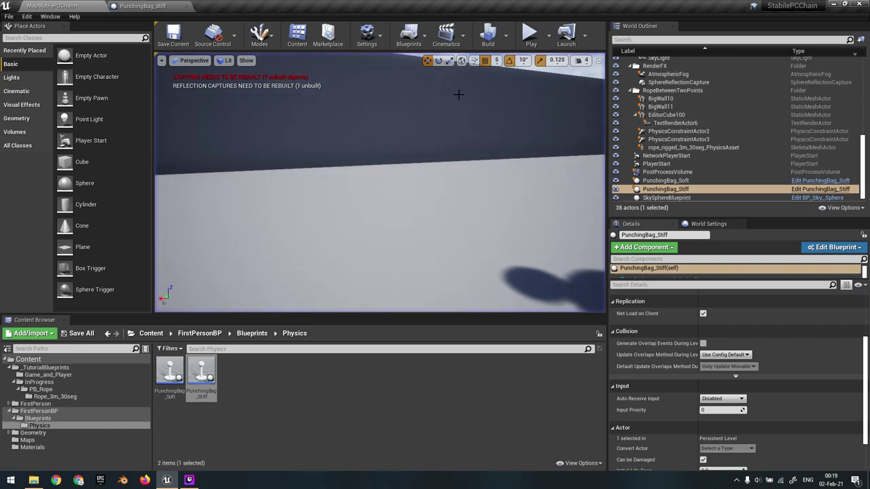
left_click(531, 34)
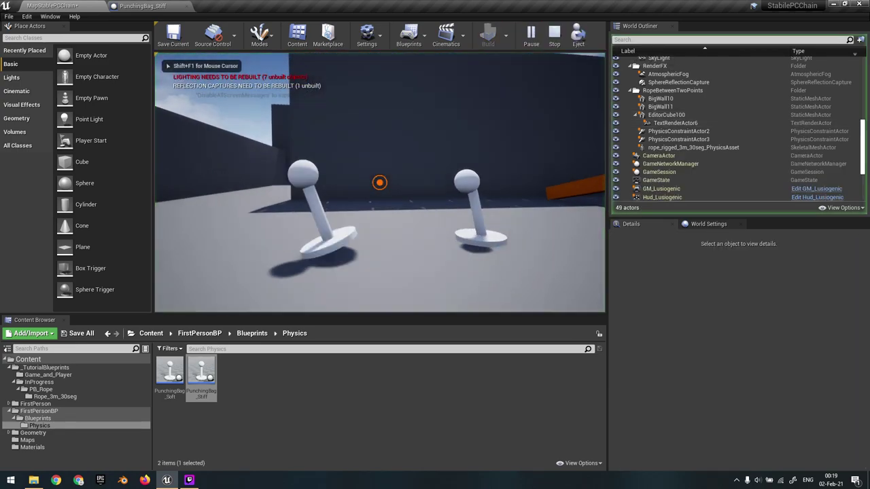
left_click(380, 182)
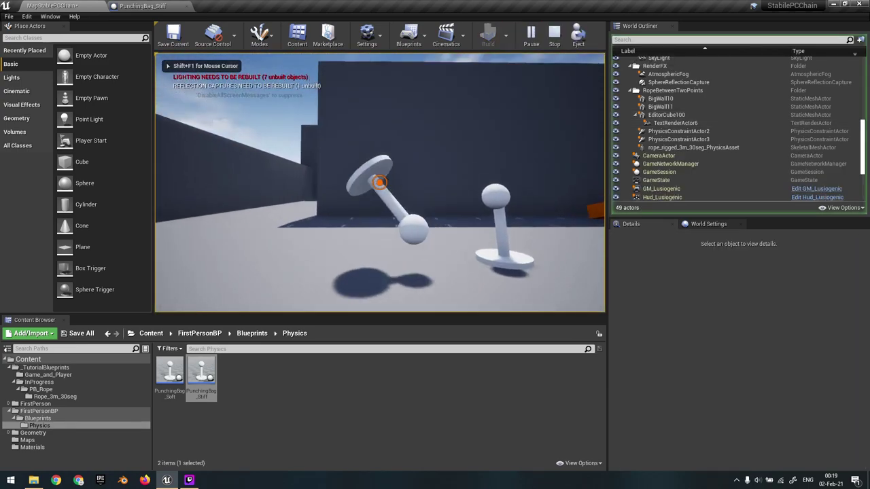
key("Escape")
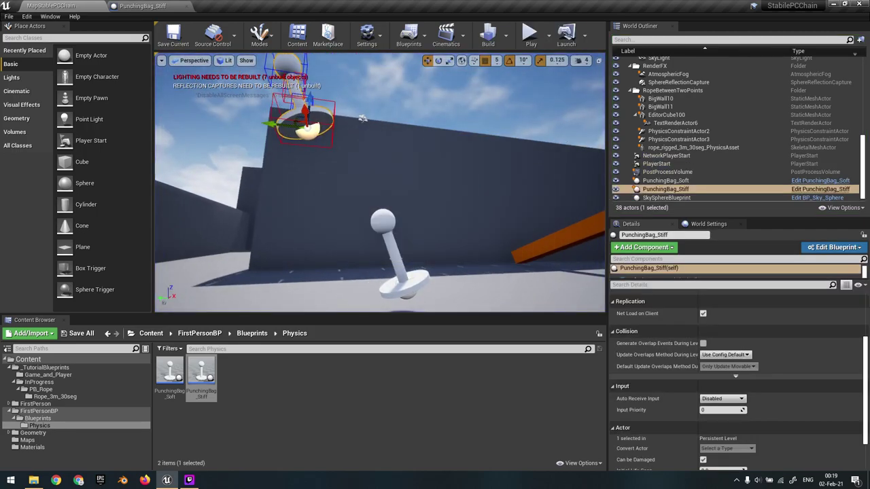
right_click_drag(380, 182, 347, 182)
- Return to the PunchingBag_Stiff blueprint and set Pipe2's mass to 2 kg
left_click(148, 6)
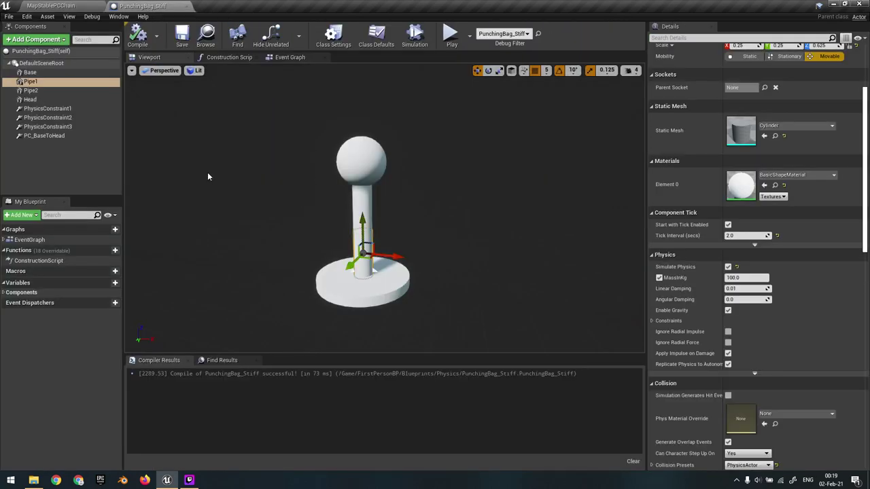
right_click_drag(383, 216, 381, 212)
scroll(383, 217, "down", 2)
scroll(384, 216, "up", 1)
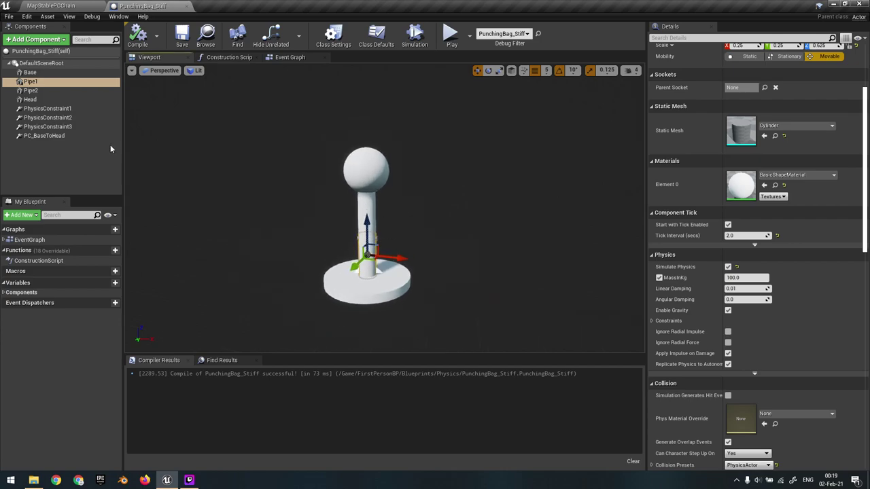
left_click(377, 278)
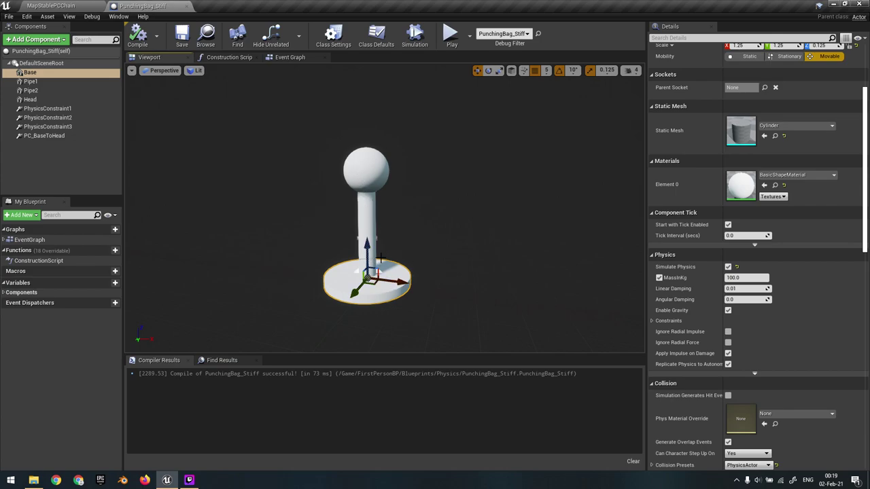
left_click(367, 254)
left_click(368, 207)
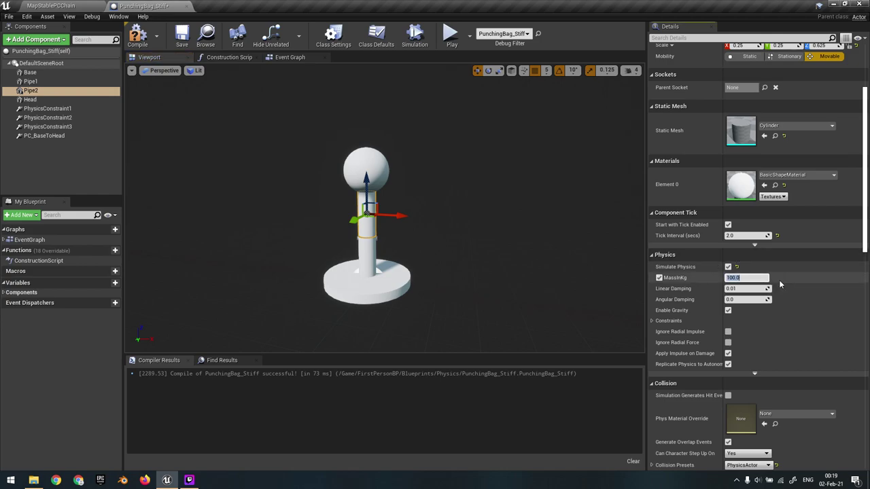
type("5")
type("2.0")
key("Return")
- Set Pipe1's mass to 2 kg, check the Head, and compile and save the blueprint
right_click_drag(413, 267, 408, 255)
left_click(372, 275)
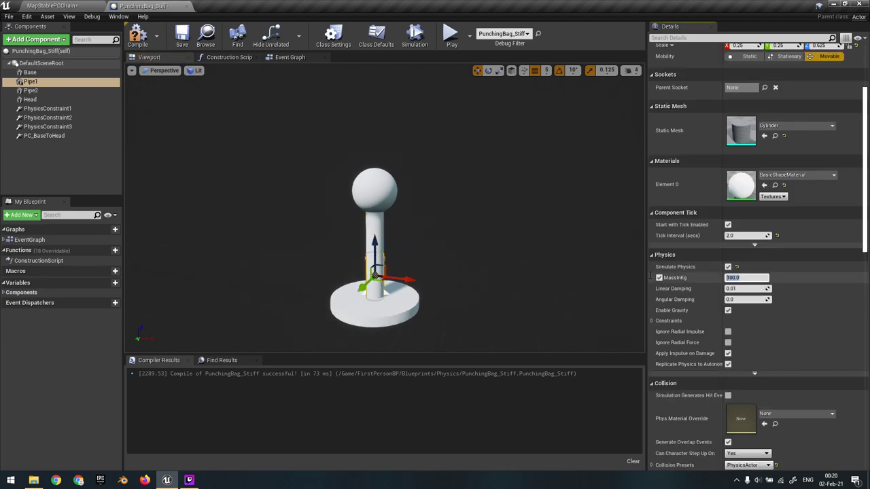
type("2")
key("Return")
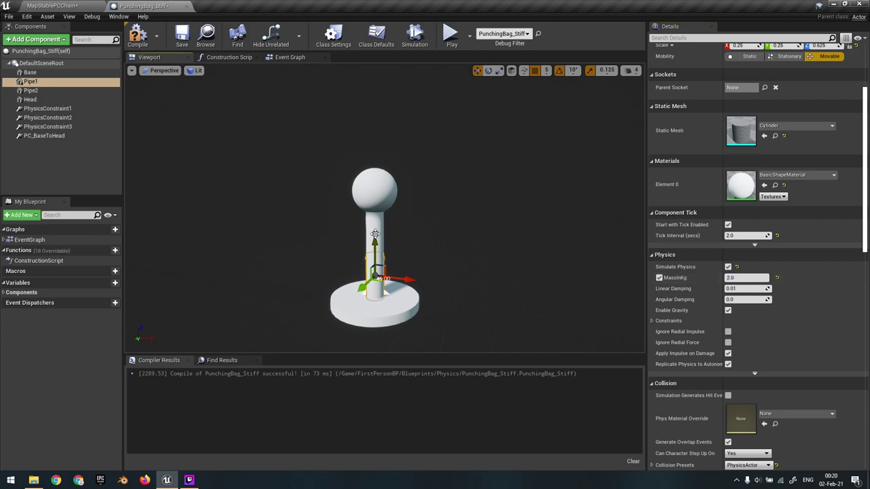
left_click(375, 190)
left_click(137, 35)
left_click(182, 45)
- Move the PunchingBag_Soft actor farther away from PunchingBag_Stiff in the level
left_click(73, 5)
right_click_drag(390, 111, 485, 206)
left_click(451, 219)
left_click_drag(430, 243, 570, 212)
- Play the level, test the stiff punching bag with its light pipe masses, and stop playing
left_click(528, 33)
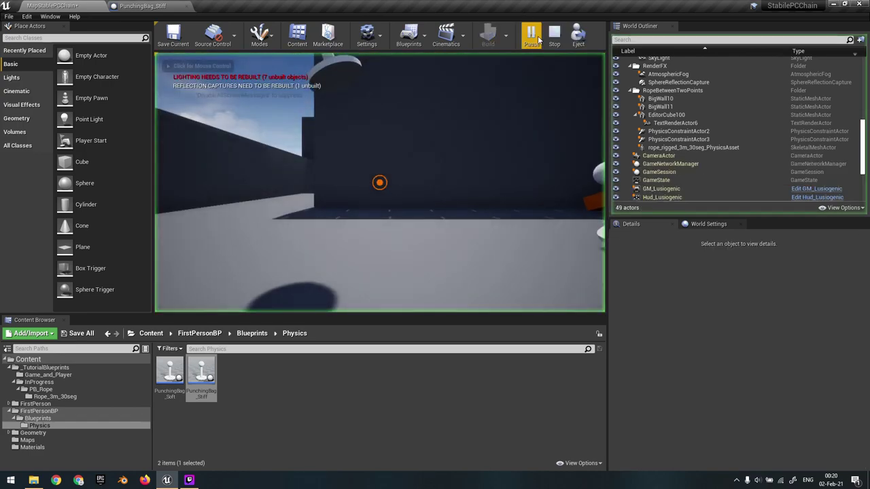
left_click(543, 38)
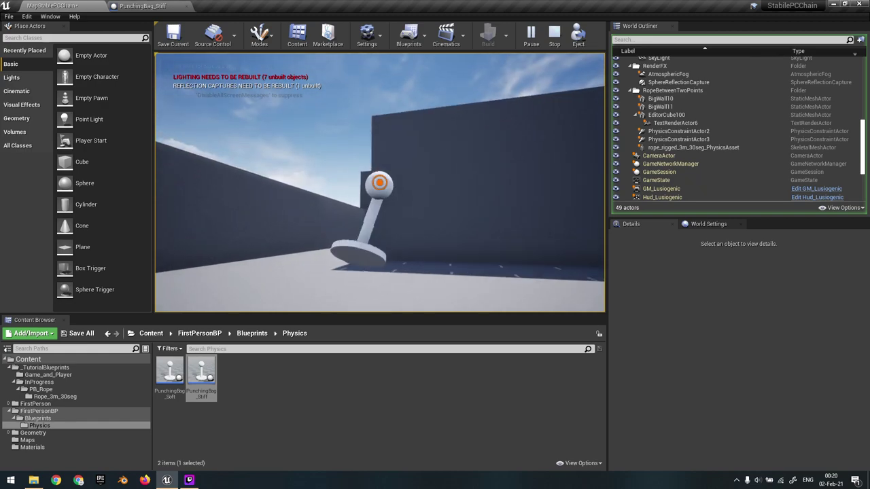
left_click(380, 182)
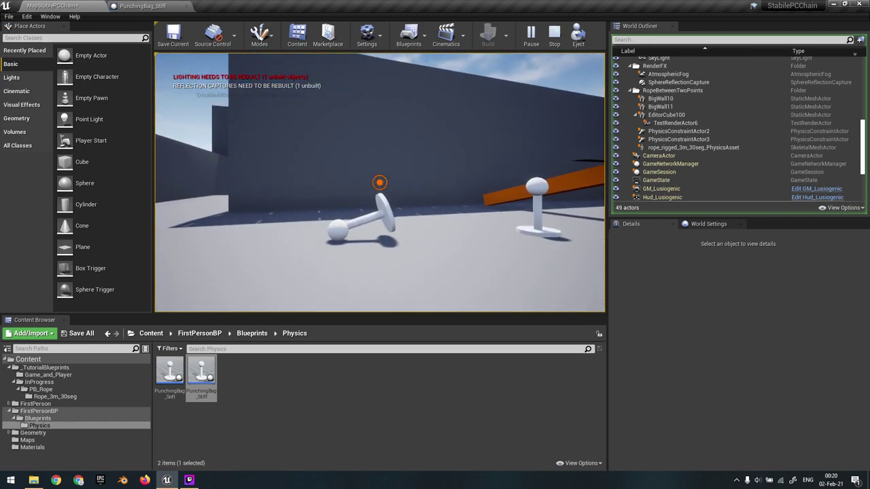
key("Escape")
- Save the level with the repositioned soft punching bag
right_click_drag(533, 194, 545, 149)
key("w")
key("d")
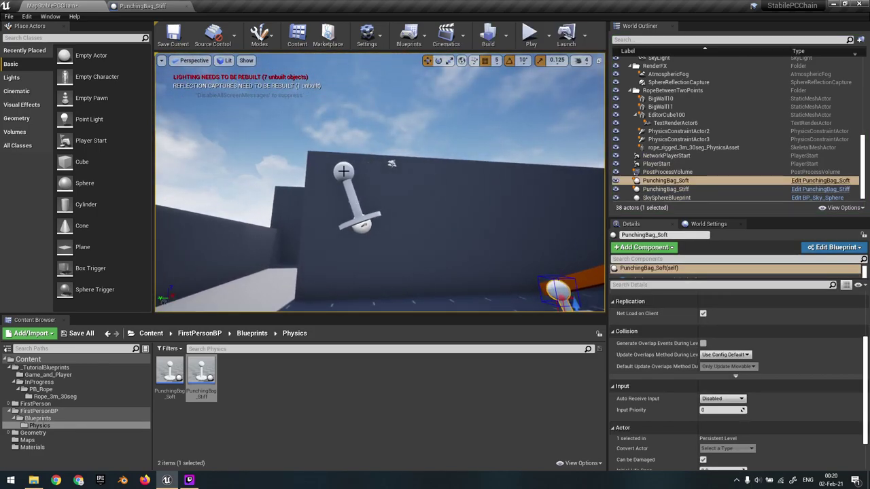
key("ctrl+s")
right_click_drag(317, 188, 316, 191)
right_click_drag(393, 196, 393, 196)
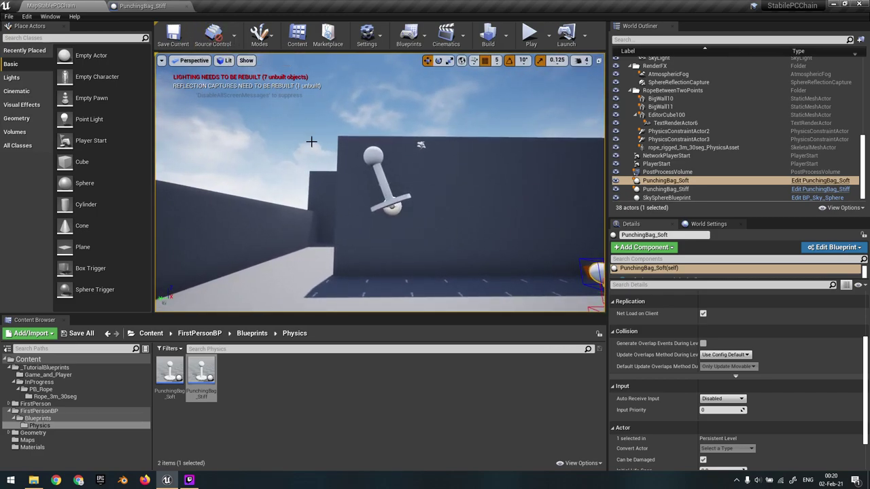
- Examine PC_BaseToHead's constraint behavior, linear limits and angular limits in the PunchingBag_Stiff blueprint
left_click(151, 7)
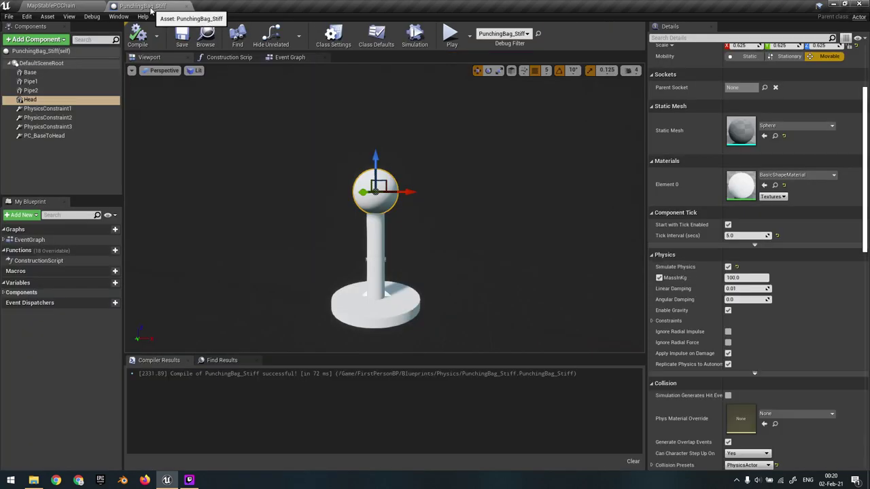
left_click(65, 135)
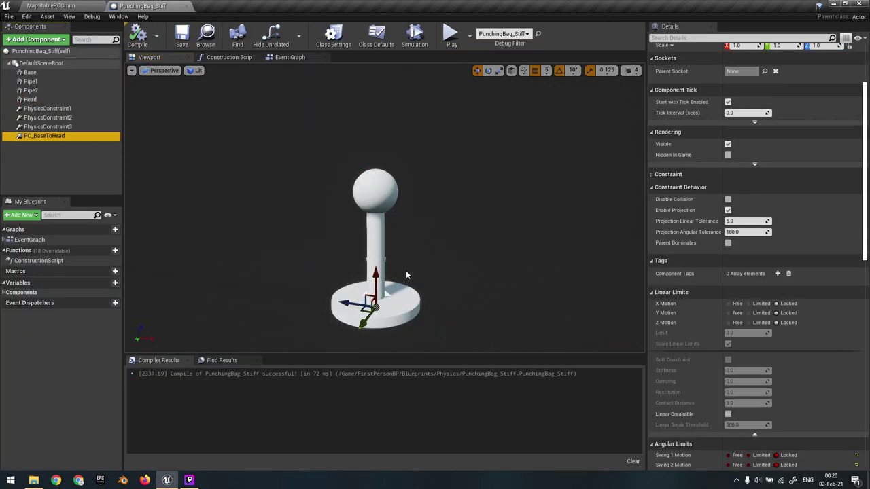
left_click(71, 128)
left_click(71, 139)
right_click_drag(348, 220, 348, 219)
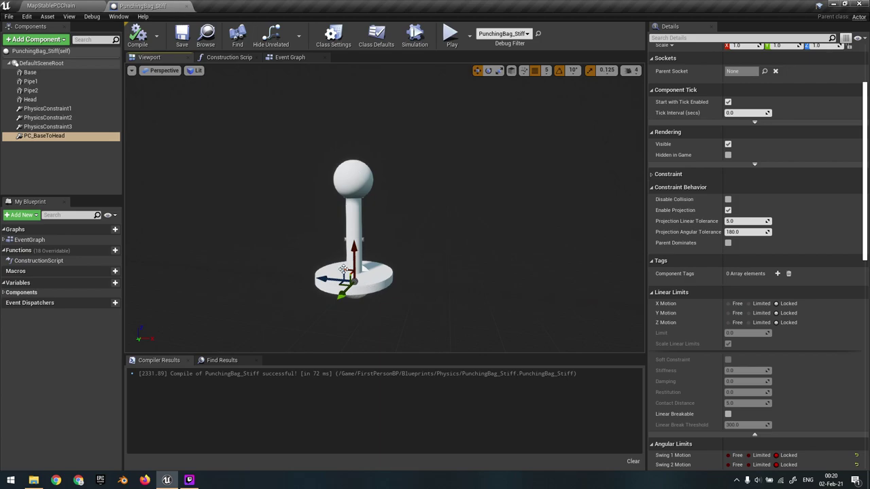
right_click_drag(354, 247, 354, 247)
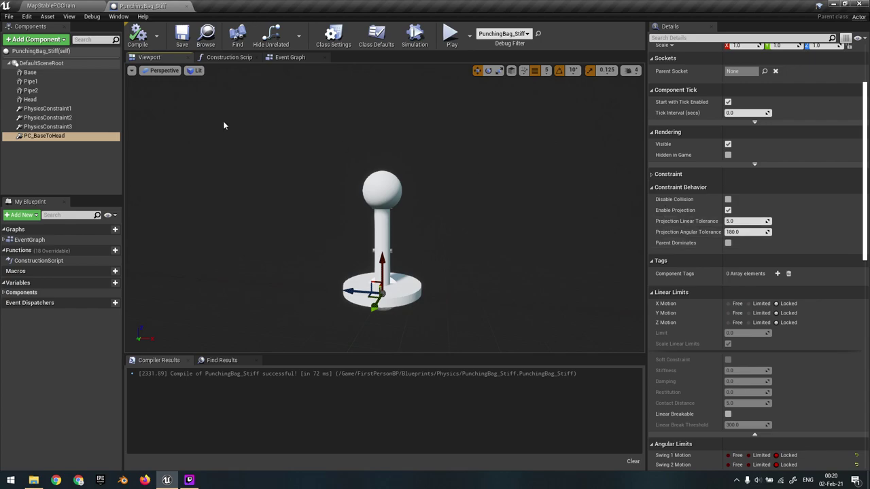
scroll(831, 214, "down", 4)
scroll(831, 215, "up", 4)
scroll(816, 236, "down", 3)
scroll(816, 236, "up", 3)
scroll(809, 279, "down", 2)
scroll(811, 279, "up", 2)
scroll(811, 278, "up", 5)
scroll(809, 278, "down", 4)
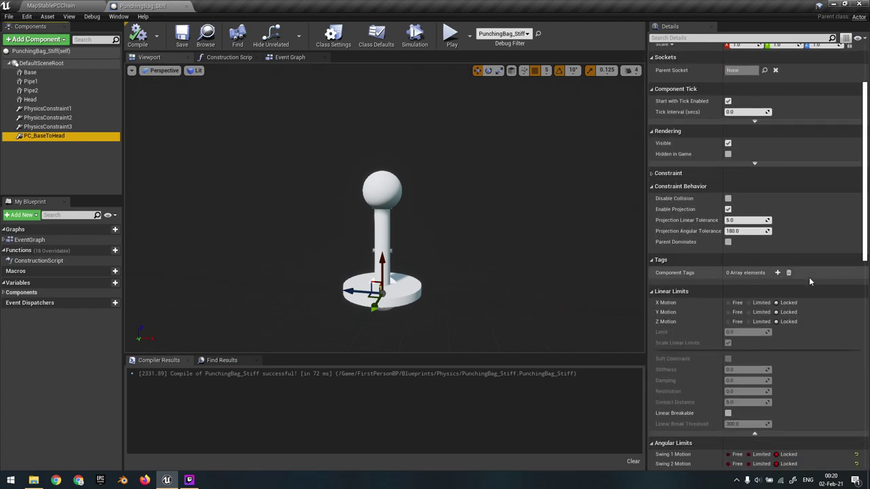
scroll(808, 278, "up", 2)
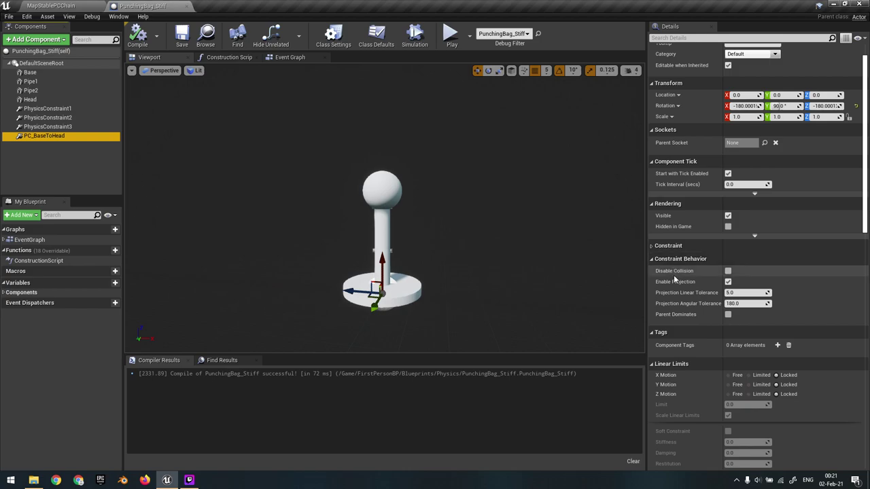
- Set PC_BaseToHead's Component Name 1 to Base and Component Name 2 to Head, and review its limits
left_click(652, 246)
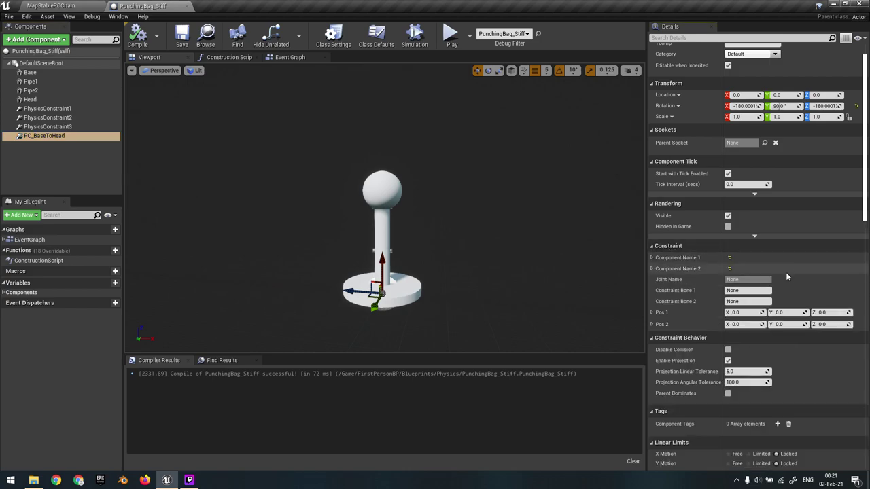
scroll(786, 275, "down", 1)
left_click(652, 242)
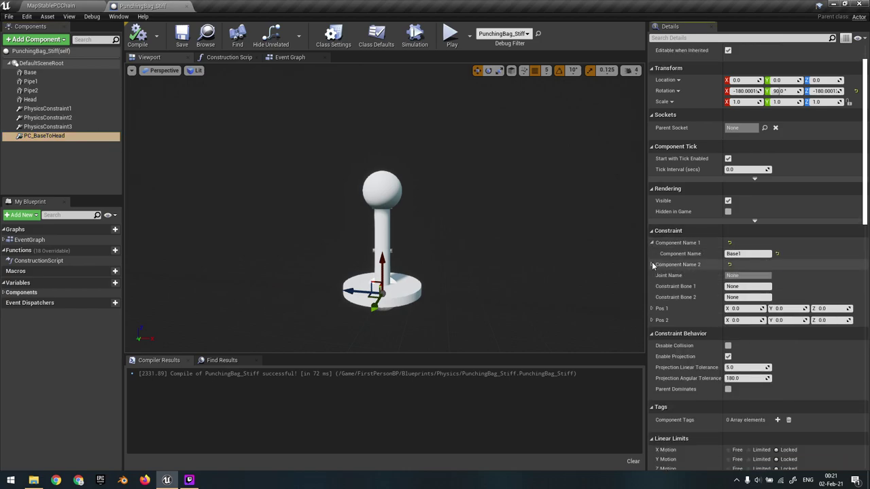
left_click(652, 265)
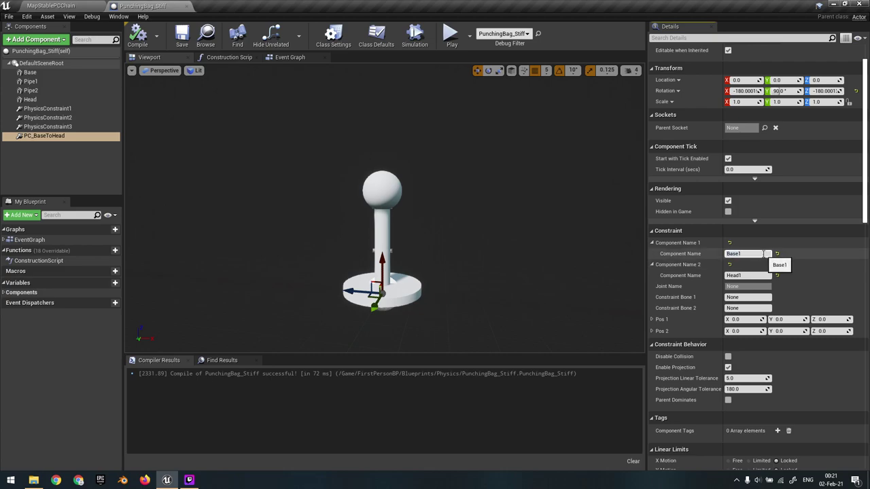
left_click(753, 275)
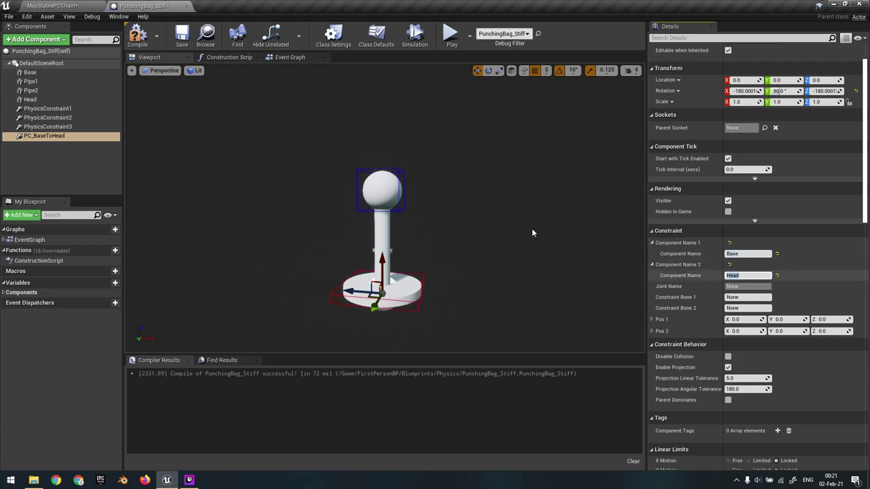
right_click_drag(436, 225, 425, 195)
scroll(787, 263, "down", 8)
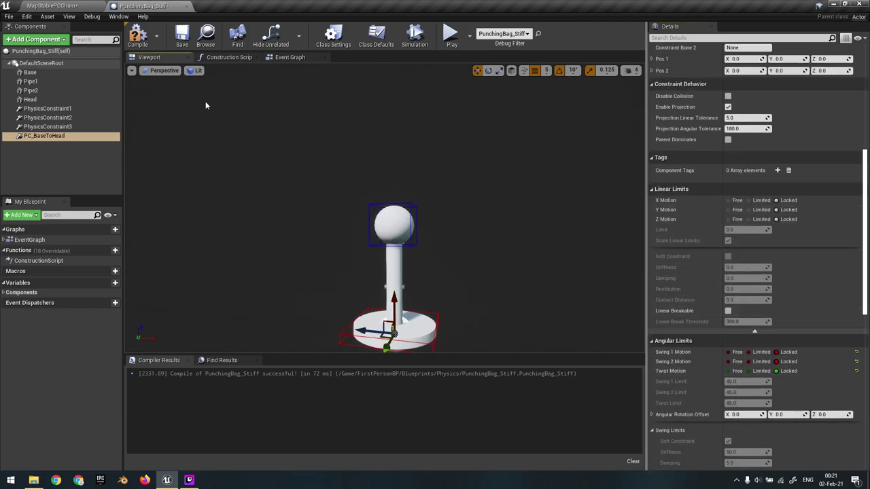
- Locate PunchingBag_Stiff in the content browser, play the level to test the stiff bag with its base-to-head constraint, and stop playing
left_click(205, 33)
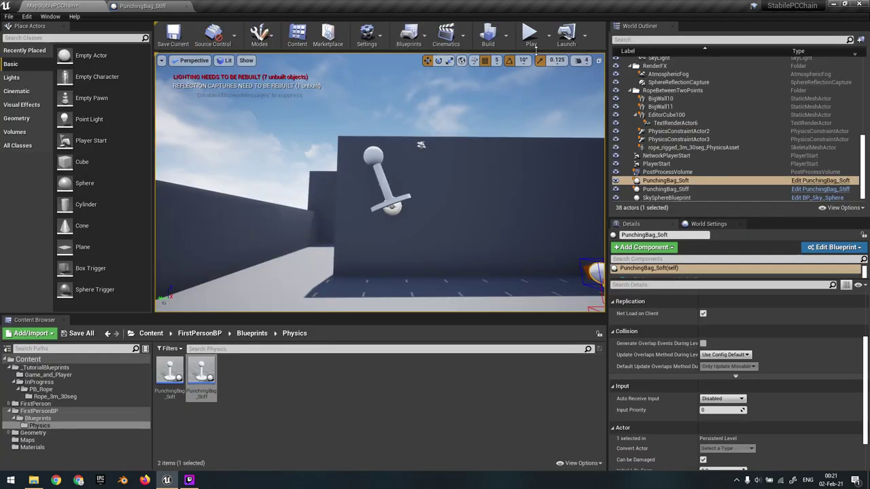
left_click(534, 42)
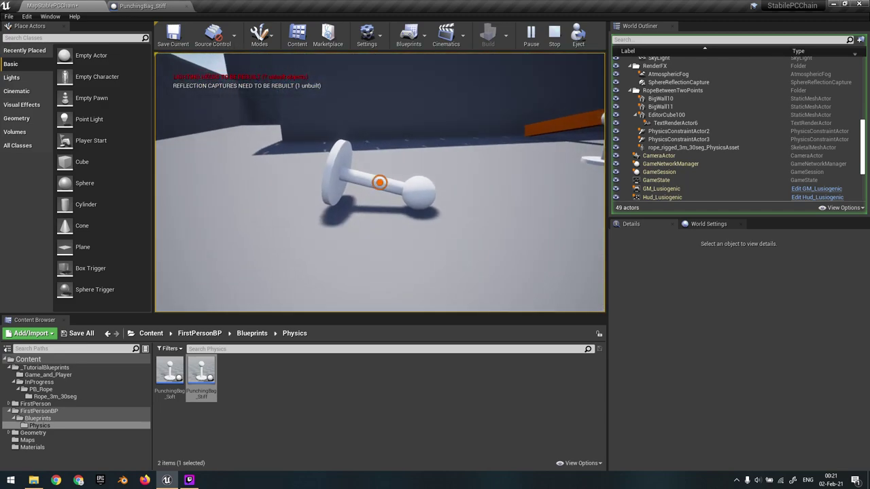
left_click(379, 182)
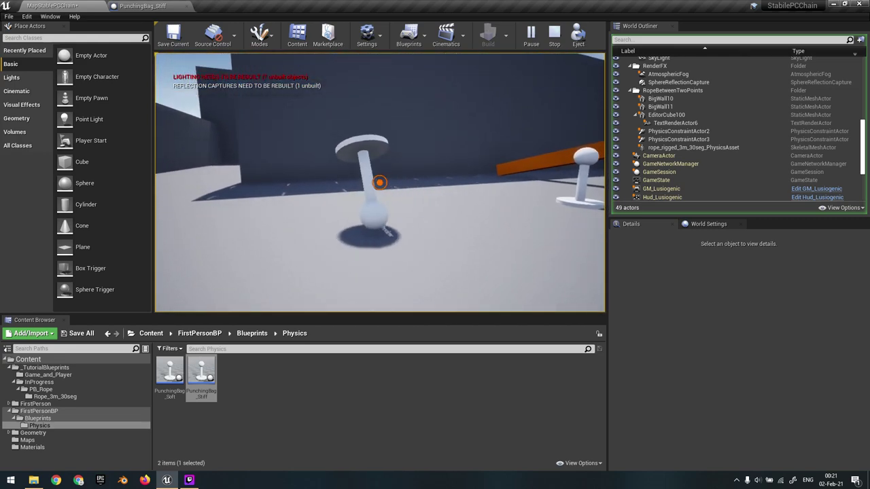
left_click(379, 182)
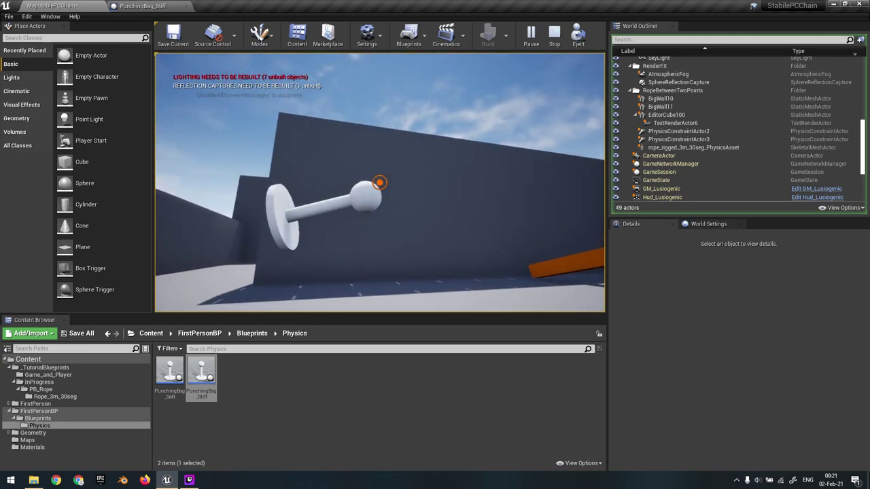
key("Escape")
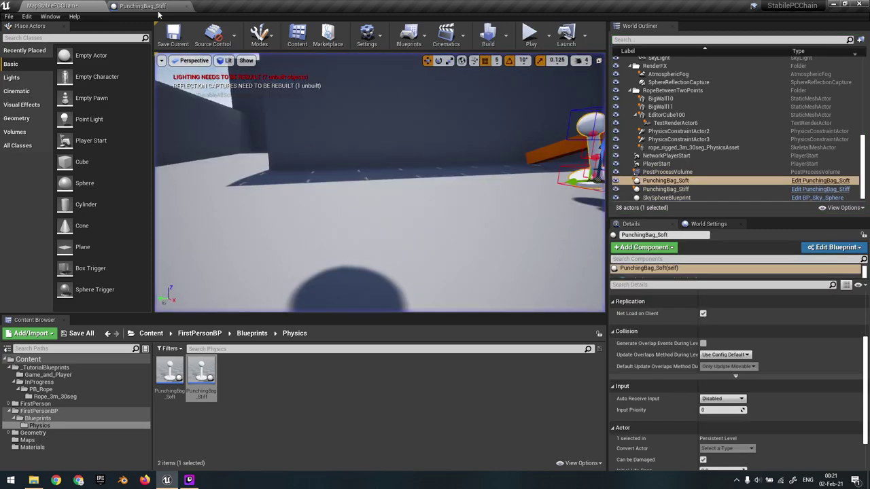
- Examine Pipe2's physics mass and the components linked by PC_BaseToHead in the PunchingBag_Stiff blueprint
left_click(143, 5)
right_click_drag(474, 181, 493, 180)
right_click_drag(360, 262, 368, 267)
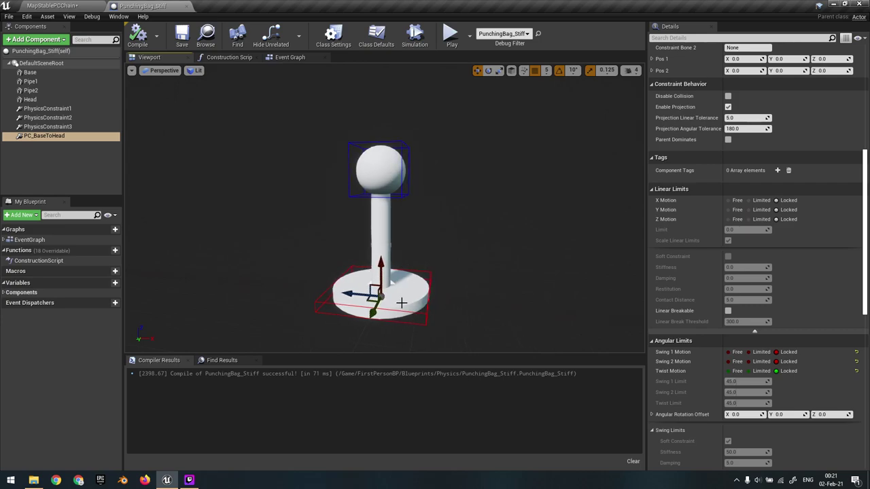
right_click_drag(378, 170, 378, 169)
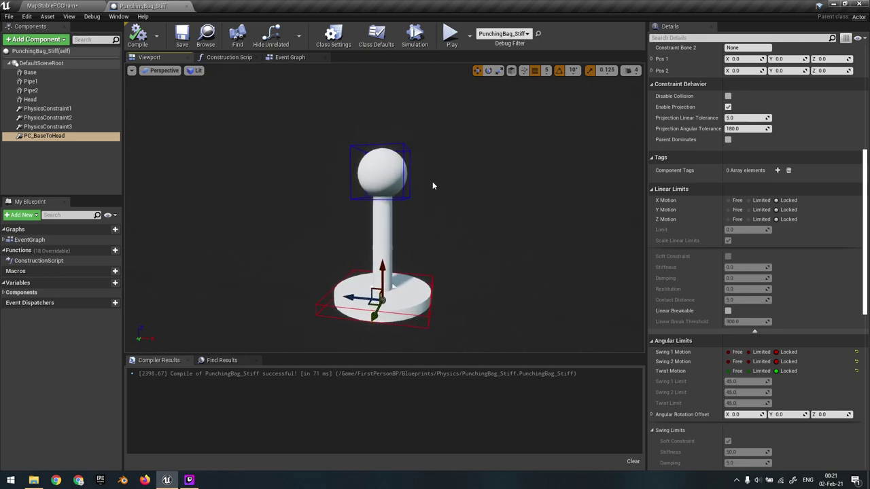
left_click(392, 229)
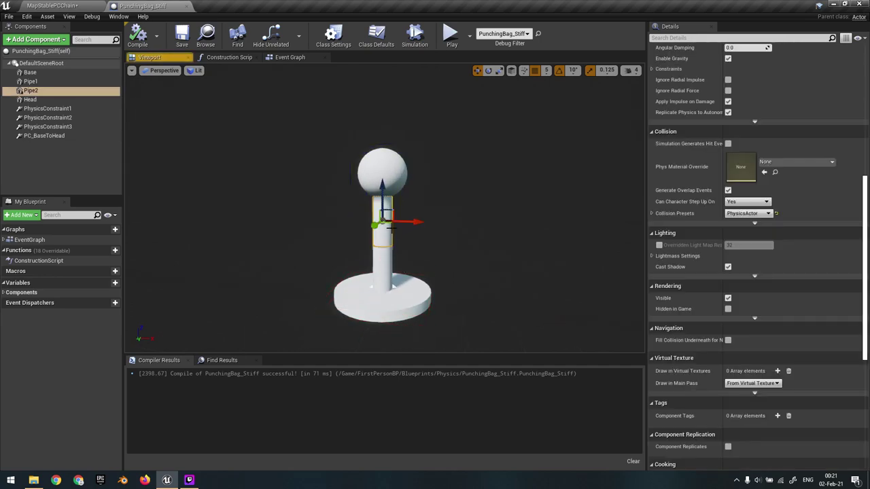
scroll(737, 272, "up", 5)
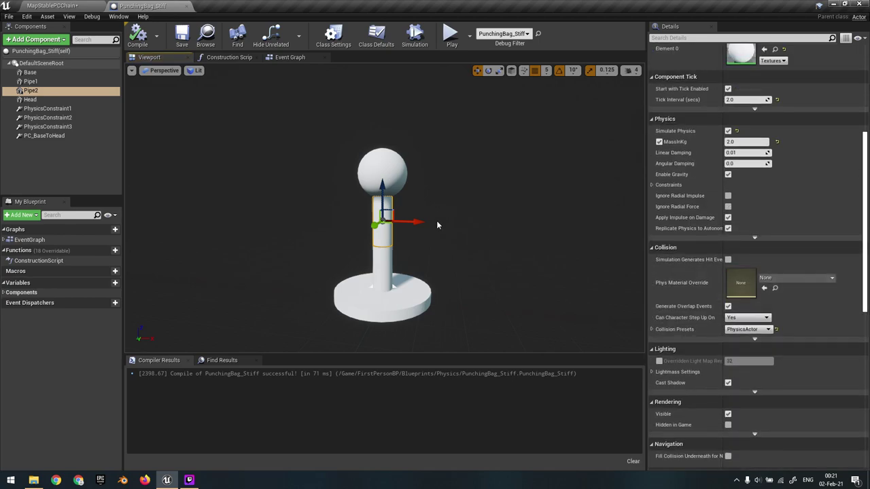
mouse_move(397, 210)
right_mouse_down()
mouse_move(391, 226)
mouse_move(394, 215)
right_mouse_up()
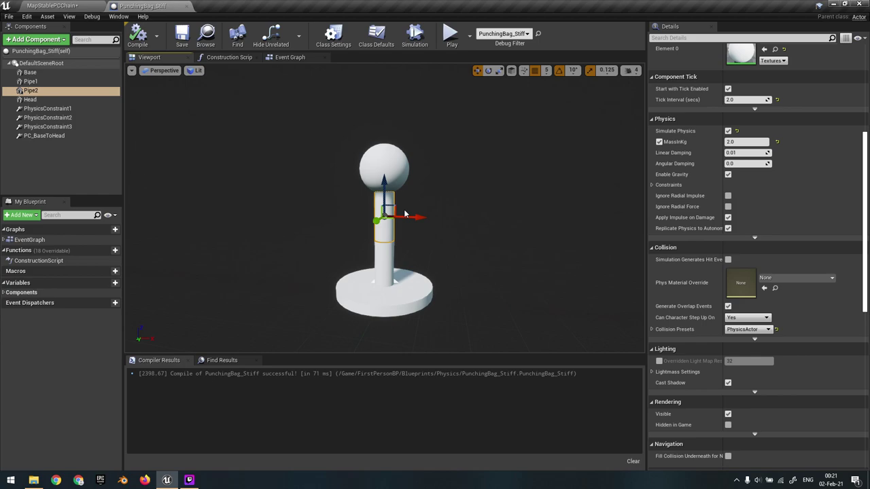
scroll(395, 205, "down", 2)
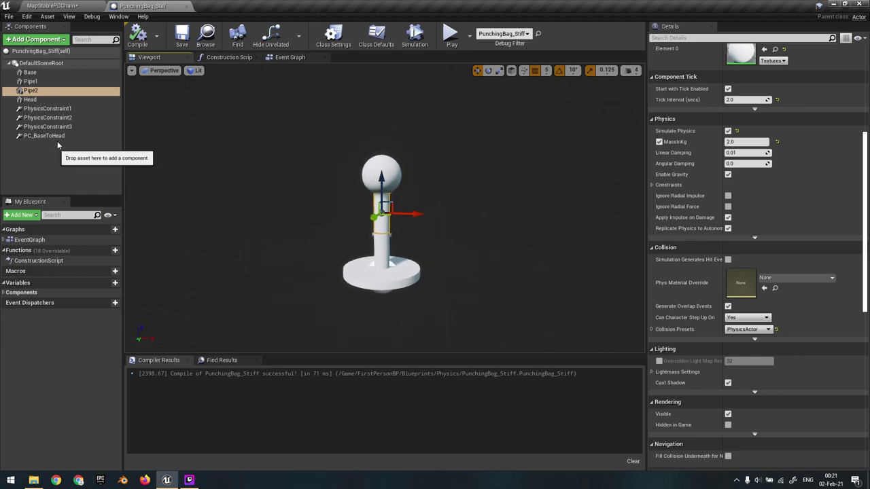
left_click(57, 137)
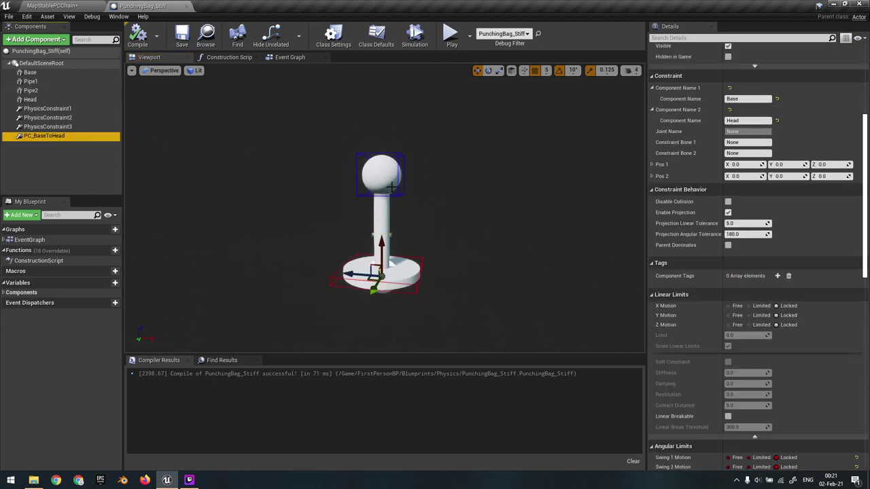
scroll(360, 152, "up", 2)
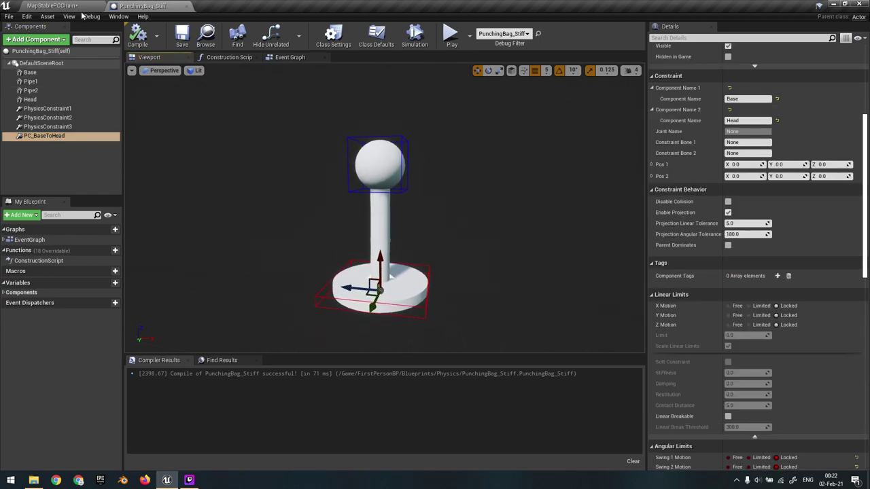
- Move the PunchingBag_Soft actor in the level along its Y axis, away from the orange ramp
left_click(68, 6)
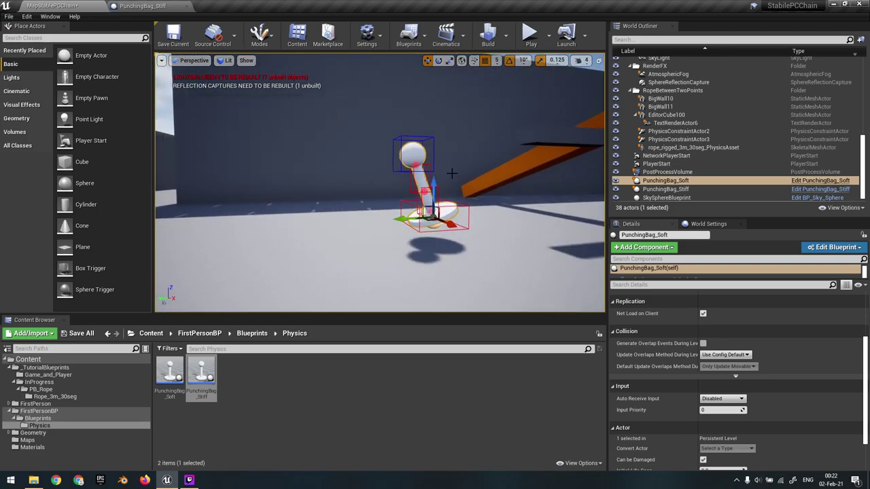
left_click_drag(402, 219, 269, 209)
right_click_drag(260, 200, 254, 199)
key("a")
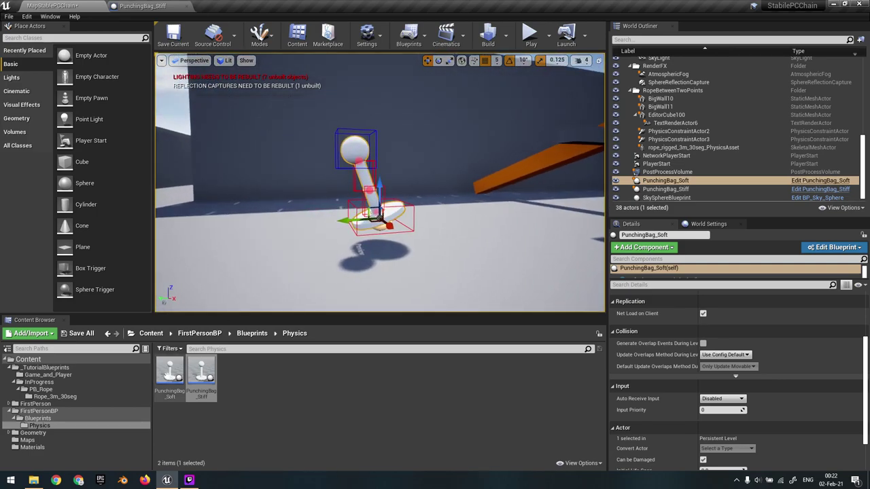
- Open the PunchingBag_Soft blueprint and inspect PhysicsConstraint1's constrained components, constraint behavior and linear limits
left_click(170, 374)
double_click(170, 372)
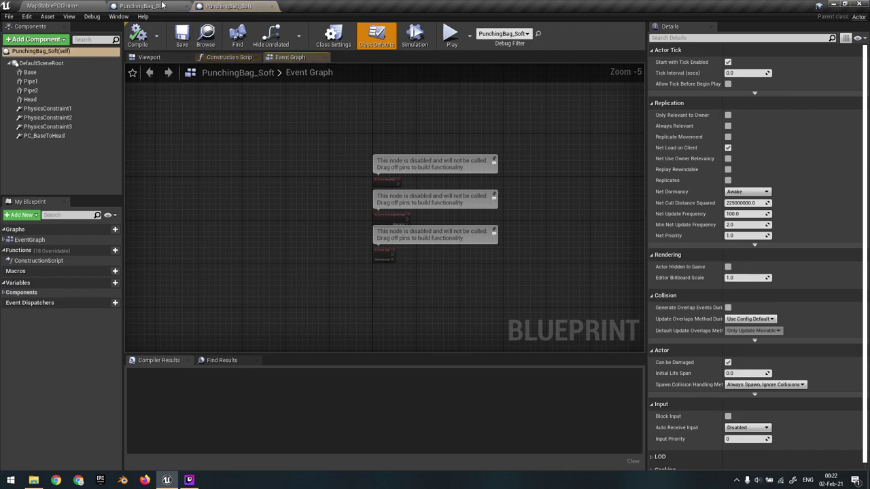
left_click(47, 127)
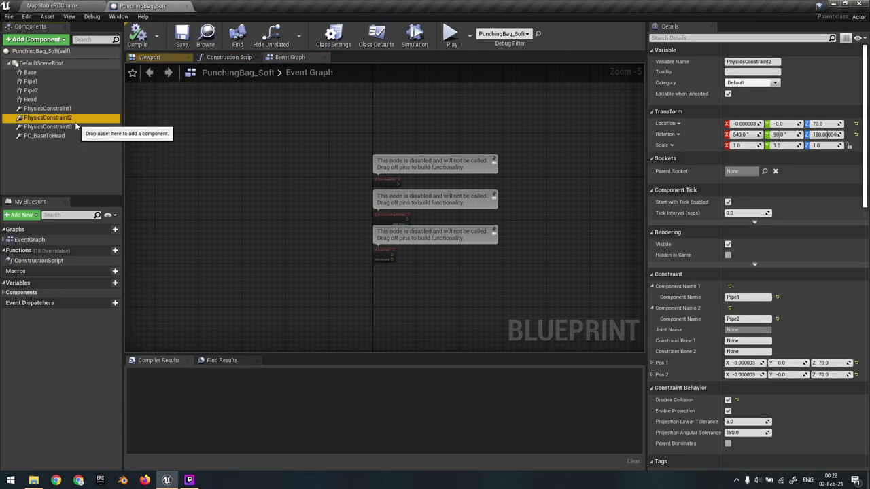
left_click(46, 108)
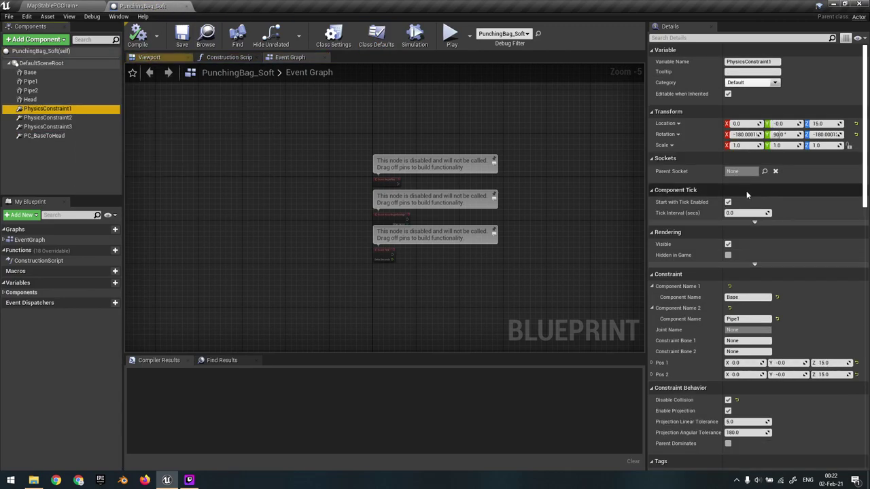
scroll(787, 183, "down", 6)
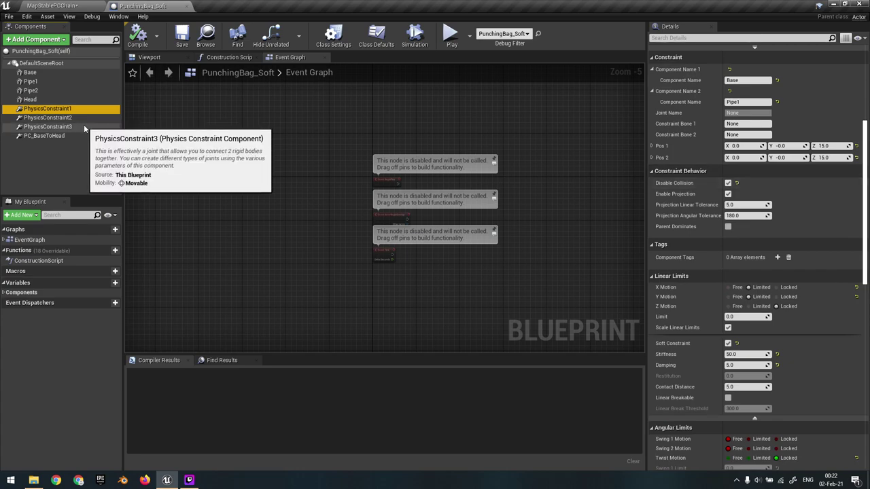
- Select PhysicsConstraint1, PhysicsConstraint2 and PhysicsConstraint3 together and examine their shared linear limits alongside the bag's 3D preview
left_click(75, 118, "ctrl")
left_click(76, 127, "ctrl")
scroll(838, 202, "down", 10)
scroll(823, 220, "up", 4)
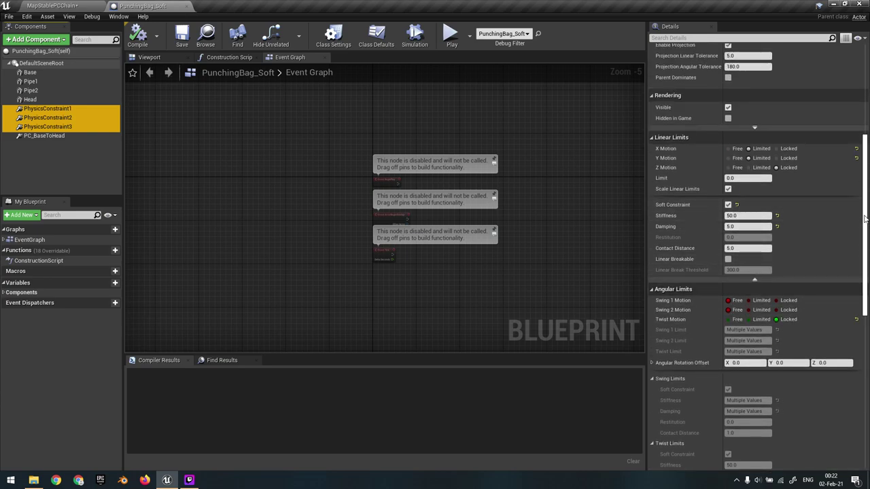
scroll(865, 218, "down", 9)
left_click_drag(866, 338, 867, 220)
scroll(770, 160, "down", 1)
left_click(166, 57)
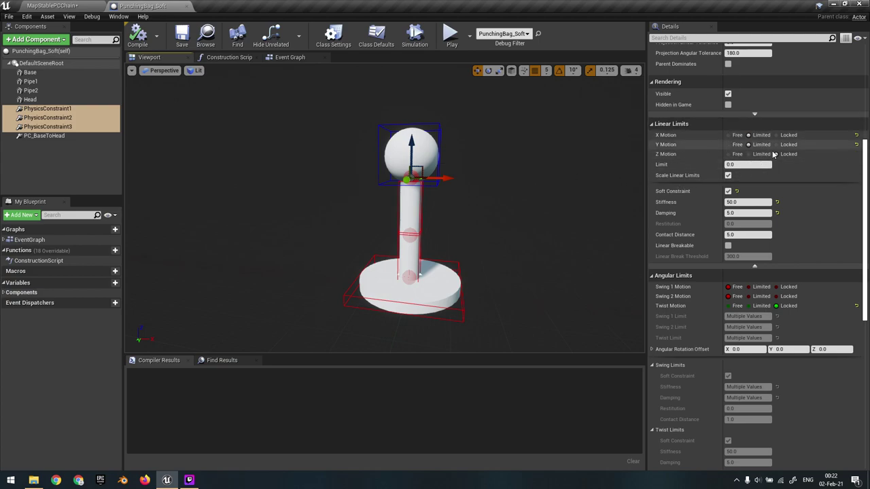
- Review the three constraints' angular limits and the strength of their Angular Motor's target orientation drive
scroll(798, 194, "down", 5)
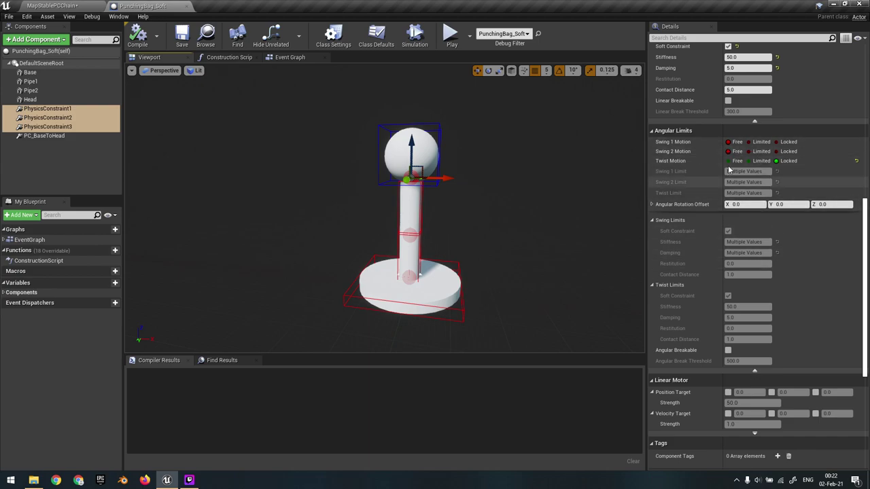
scroll(814, 220, "down", 7)
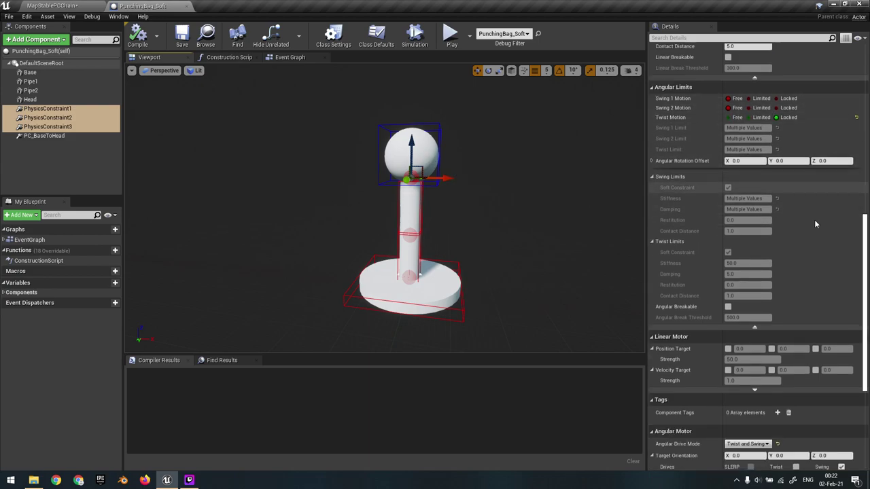
scroll(783, 313, "down", 1)
left_click(751, 279)
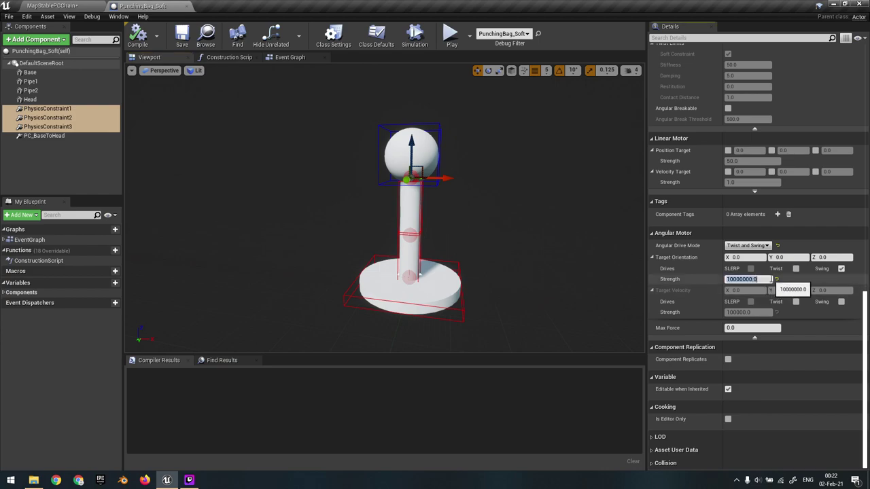
key("Return")
- Check the masses of Head and Pipe2 and the component names assigned to PC_BaseToHead in PunchingBag_Soft
left_click(432, 157)
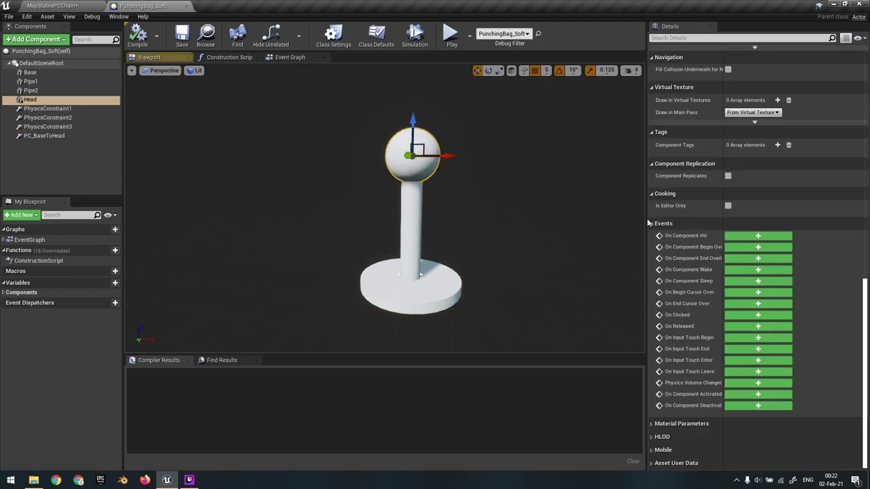
scroll(801, 267, "up", 10)
scroll(865, 201, "up", 3)
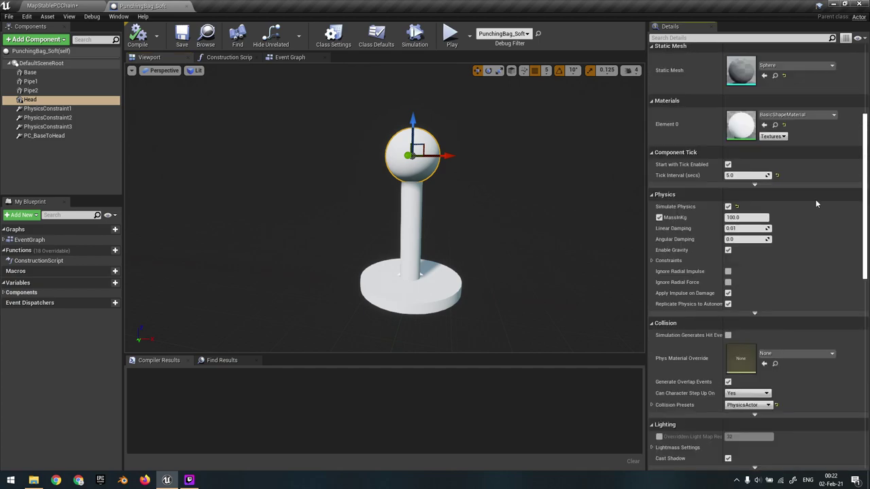
left_click(416, 212)
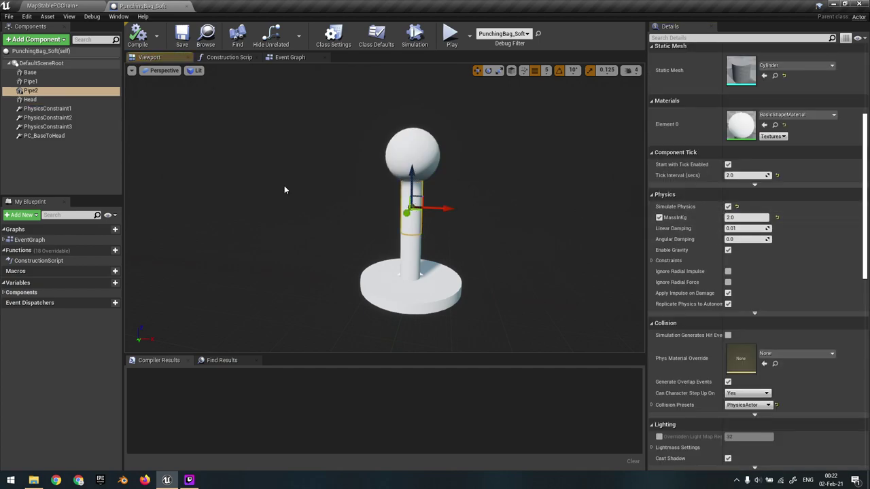
left_click(75, 135)
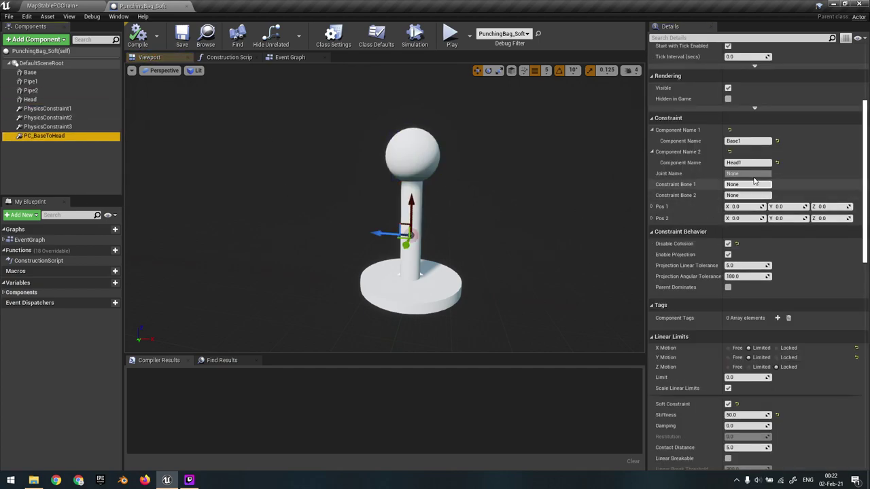
scroll(719, 185, "up", 2)
- Save the level, play it to compare how the soft and stiff punching bags react to shots, and stop playing
left_click(76, 5)
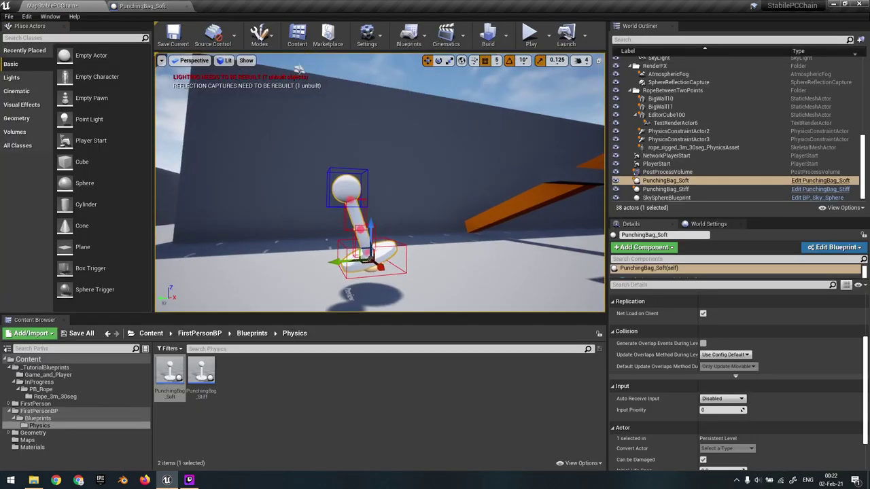
key("alt+p")
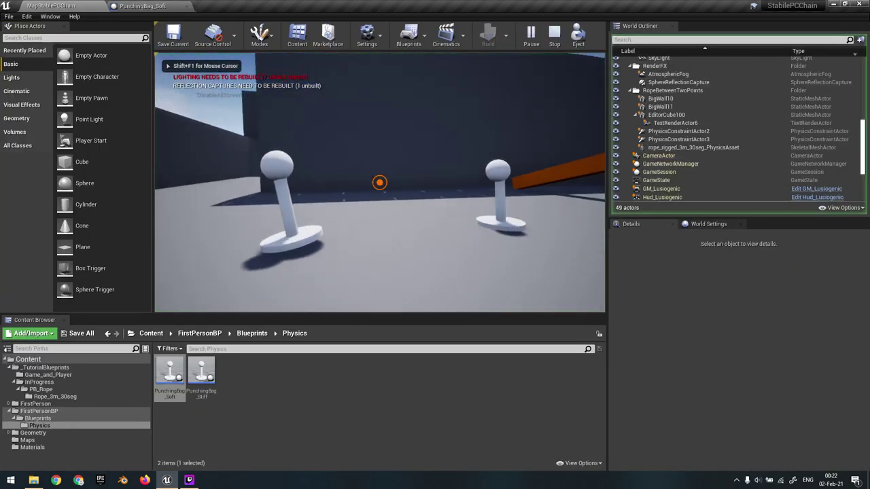
left_click(380, 183)
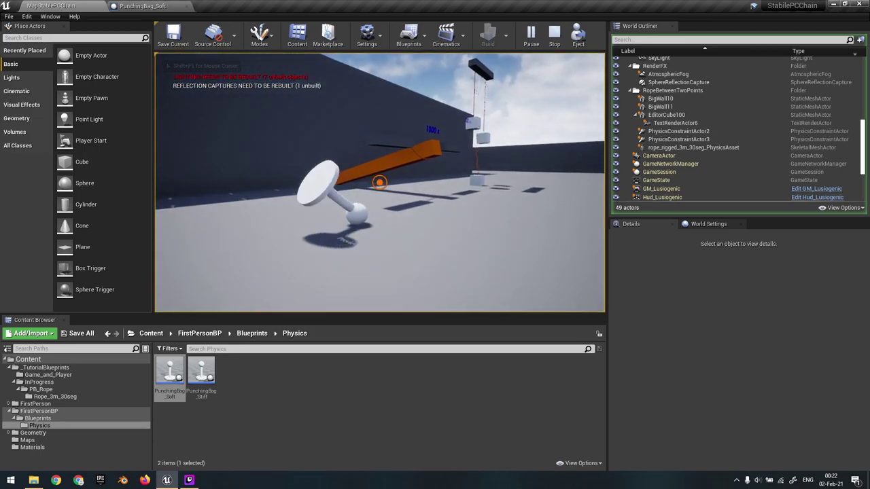
left_click(380, 182)
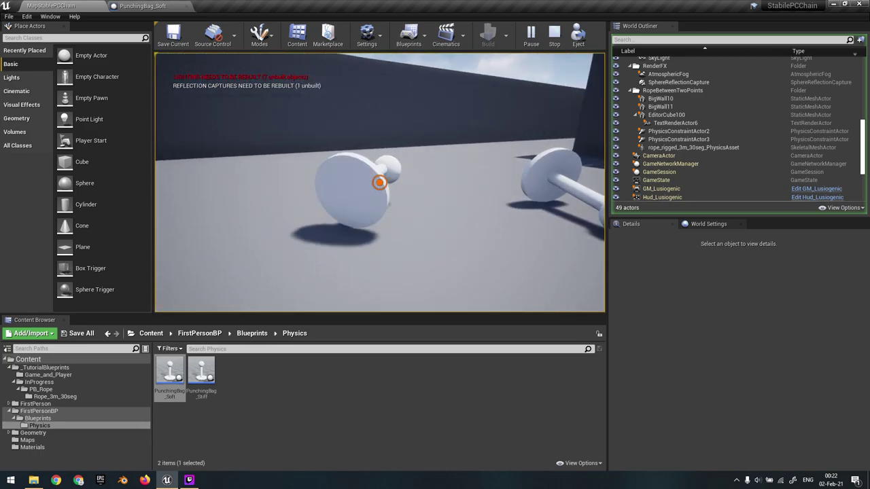
left_click(380, 182)
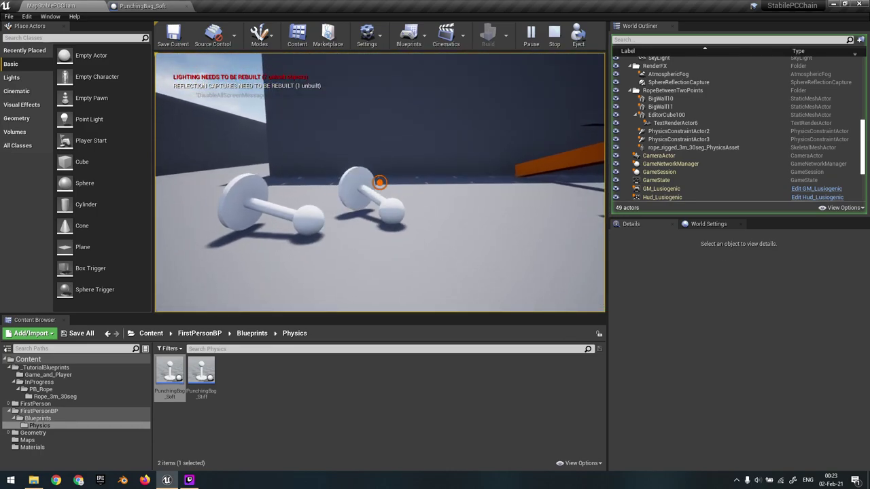
key("Escape")
- Review the strength of the Angular Motor's target orientation drive shared by PhysicsConstraint1, PhysicsConstraint2 and PhysicsConstraint3 in PunchingBag_Soft
left_click(152, 4)
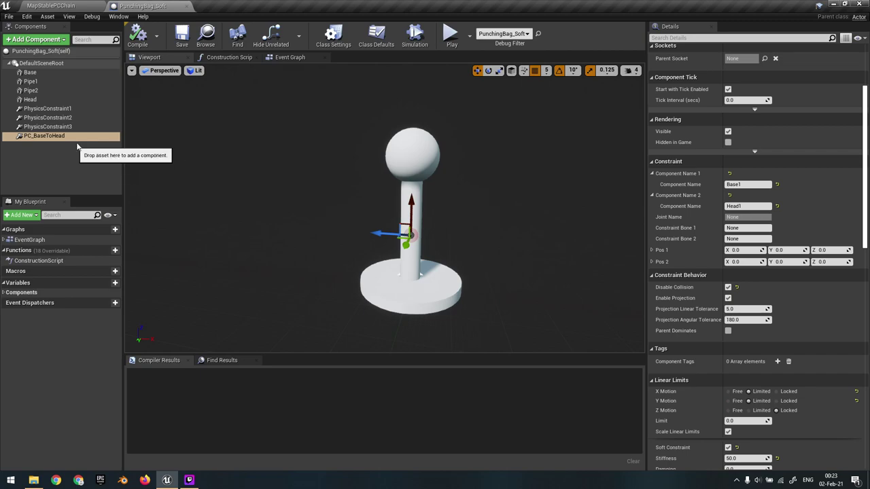
left_click(47, 126)
left_click(48, 109, "shift")
scroll(745, 236, "down", 5)
scroll(817, 221, "down", 10)
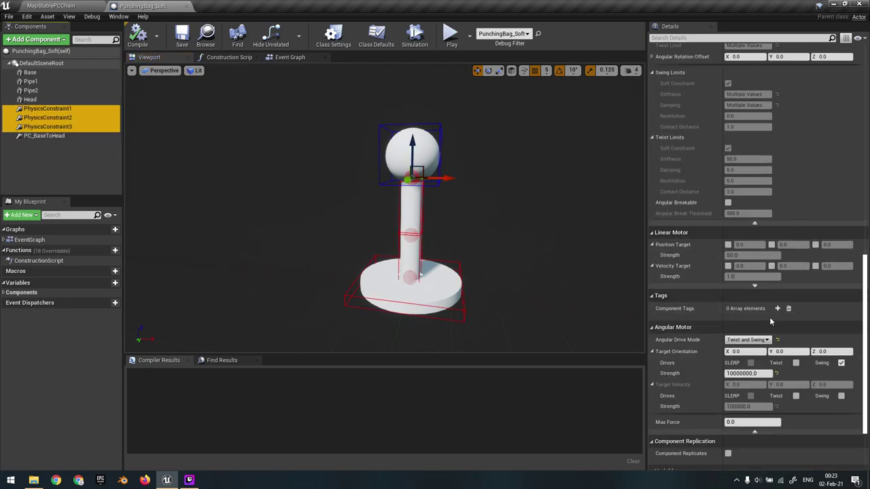
scroll(812, 362, "down", 2)
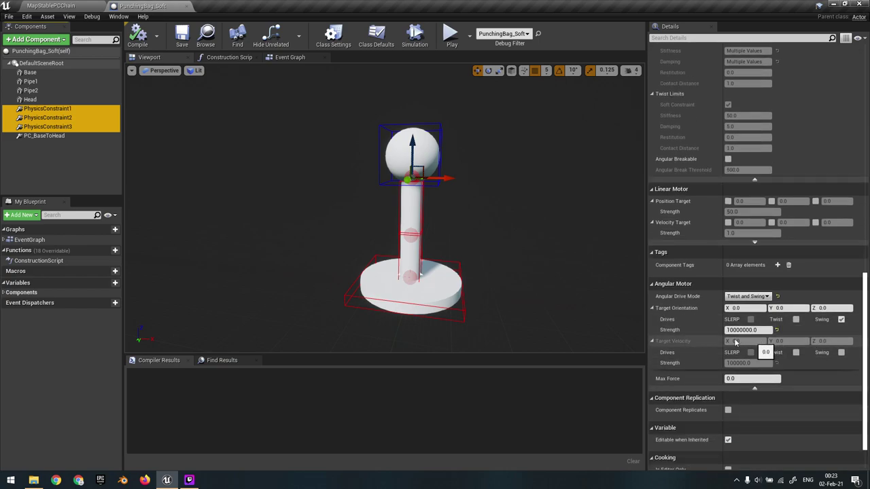
scroll(817, 319, "down", 1)
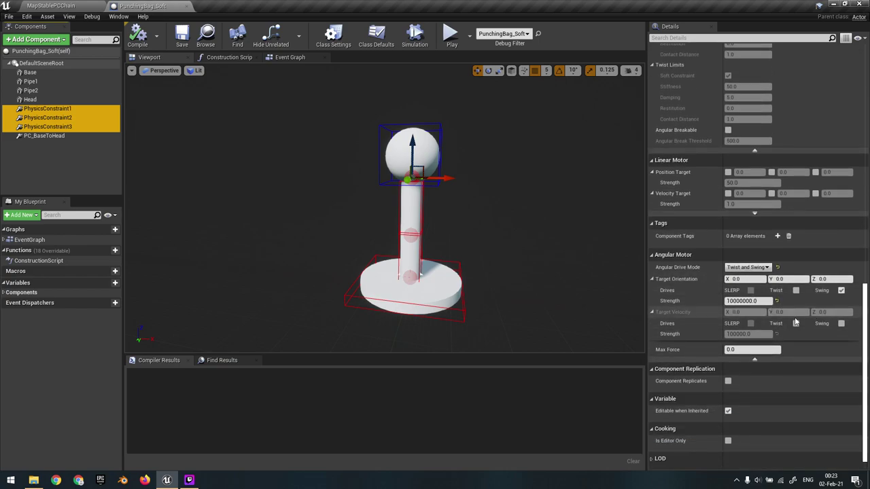
left_click(750, 301)
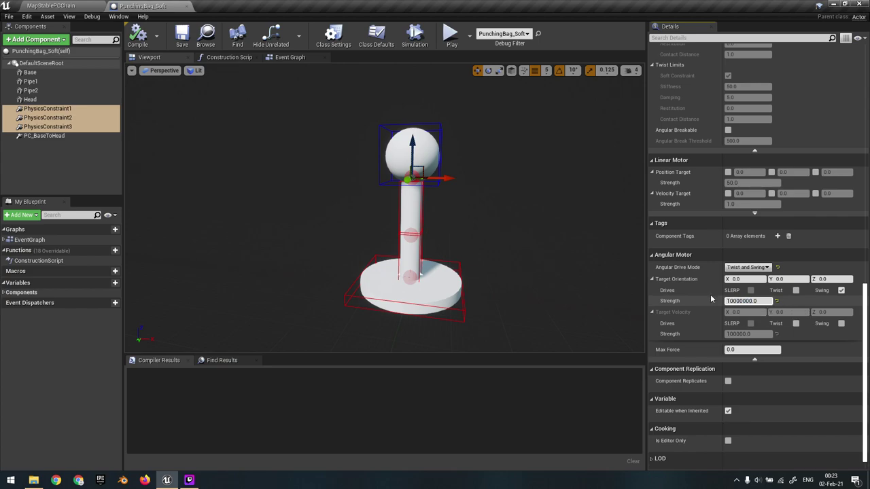
key("Return")
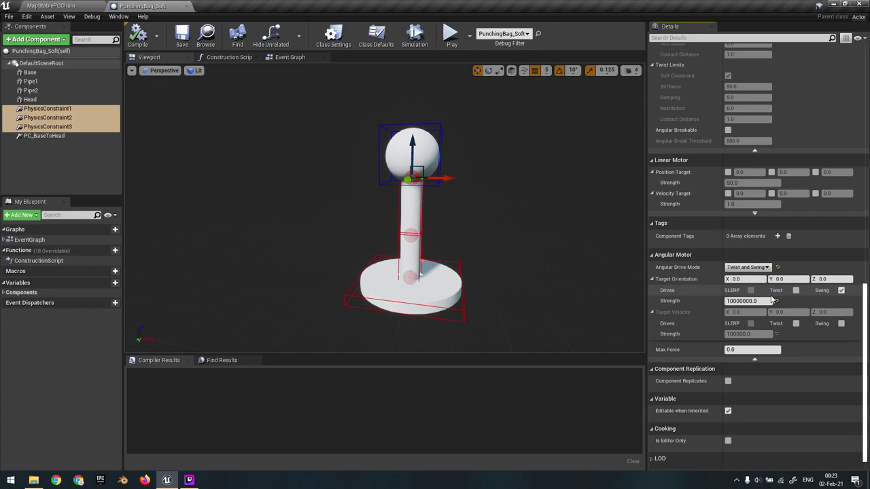
- Play the MapStablePCChain level, shoot the soft punching bag to observe its stability, and stop playing
left_click(68, 6)
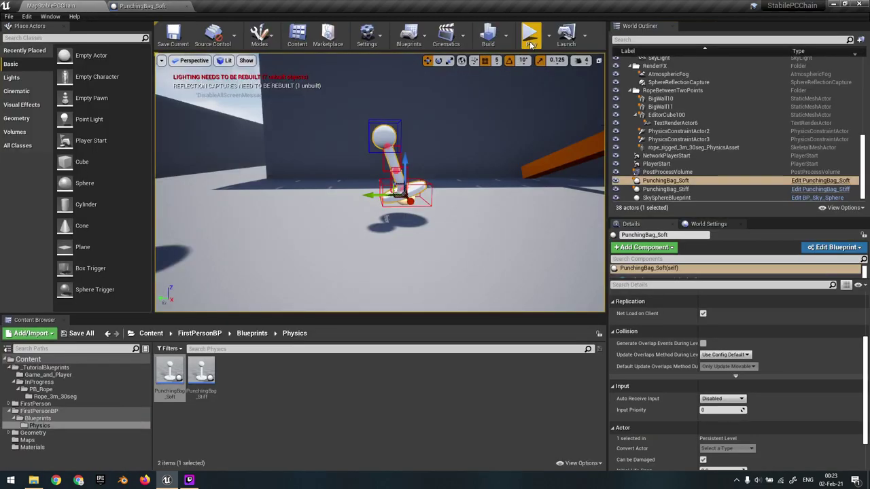
left_click(531, 40)
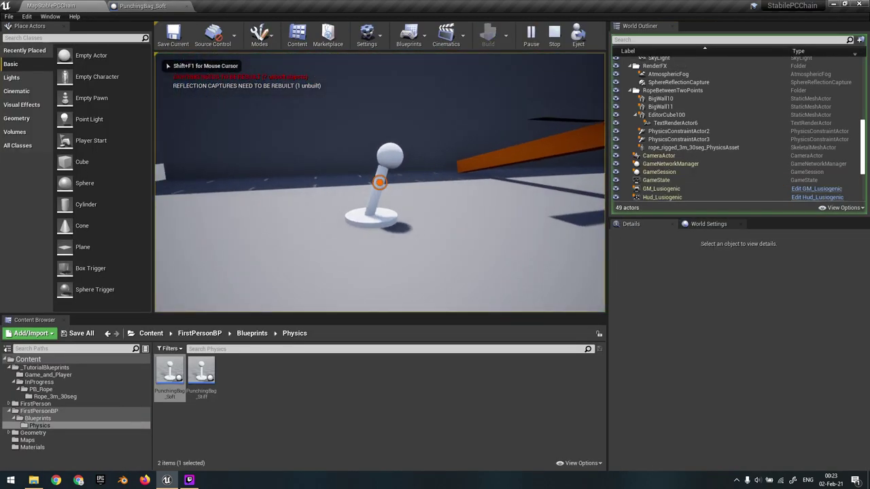
left_click(379, 183)
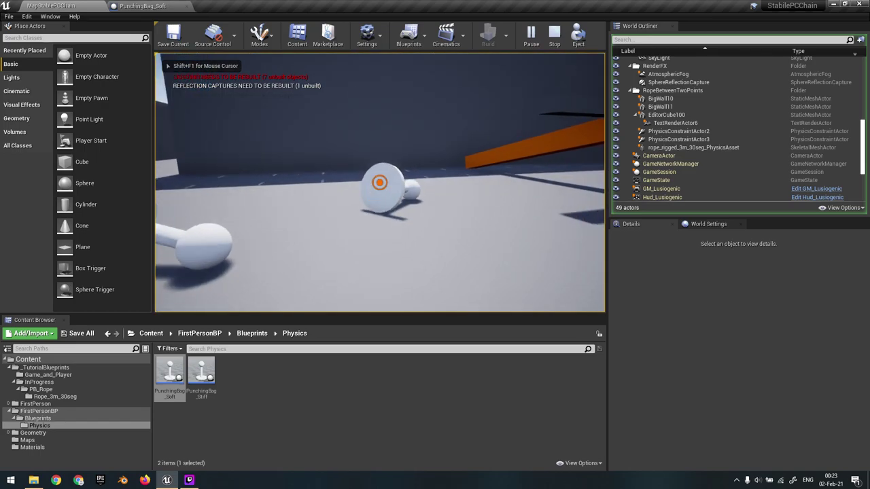
left_click(379, 182)
key("shift+F1")
key("Escape")
- In PunchingBag_Soft, set PC_BaseToHead's first component name to Base and its second component name to Head
left_click(141, 6)
left_click(73, 137)
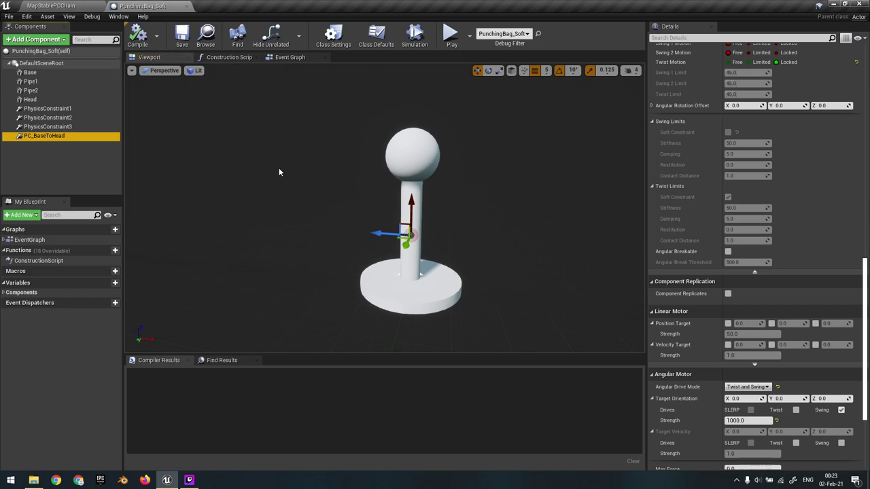
scroll(821, 265, "down", 3)
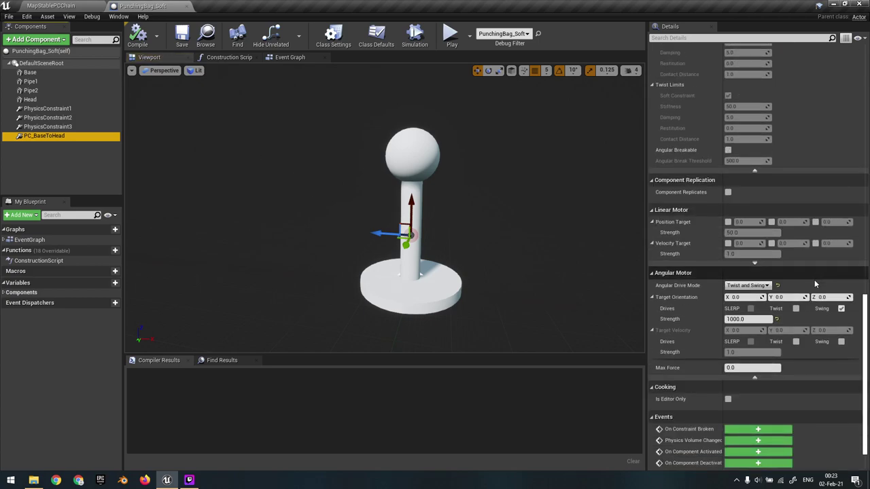
scroll(747, 265, "up", 3)
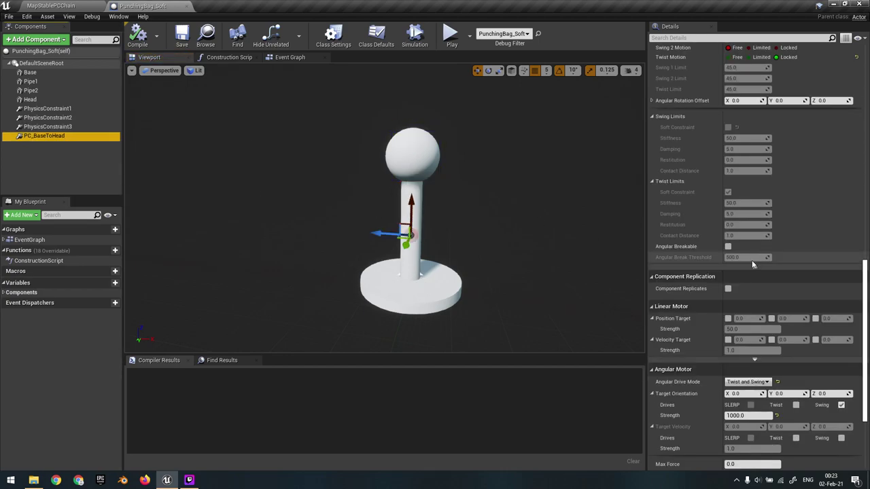
scroll(753, 265, "up", 15)
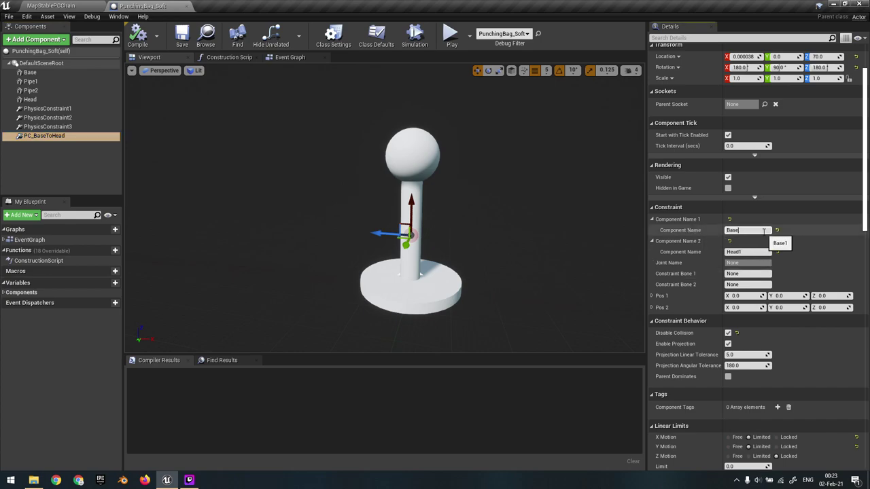
key("Return")
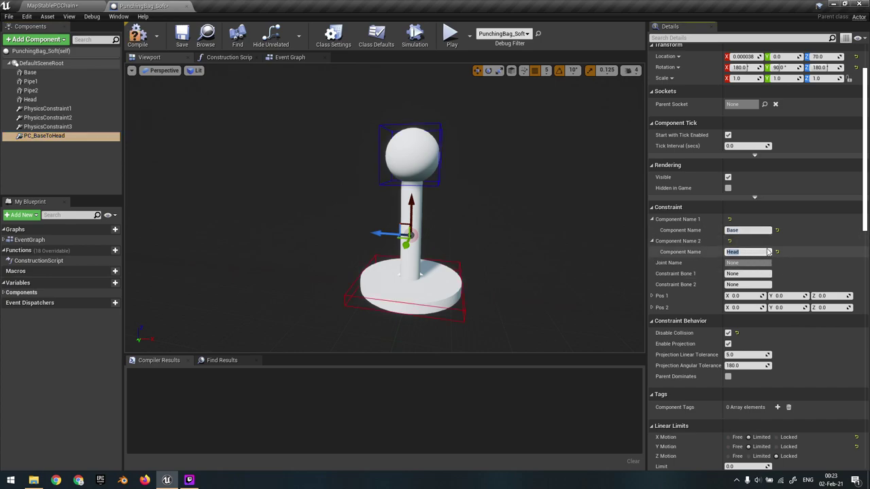
- Check PC_BaseToHead's linear limits, angular limits and Angular Motor settings, and compile and save the blueprint
scroll(797, 233, "down", 12)
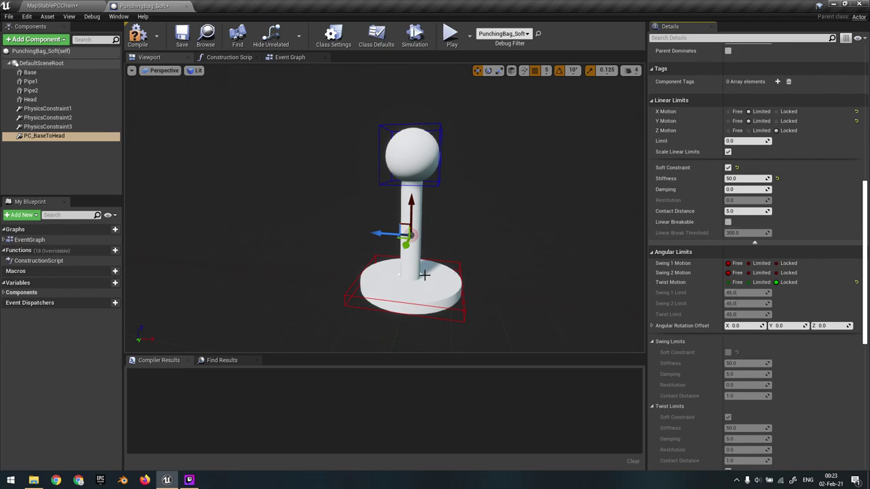
scroll(834, 273, "down", 10)
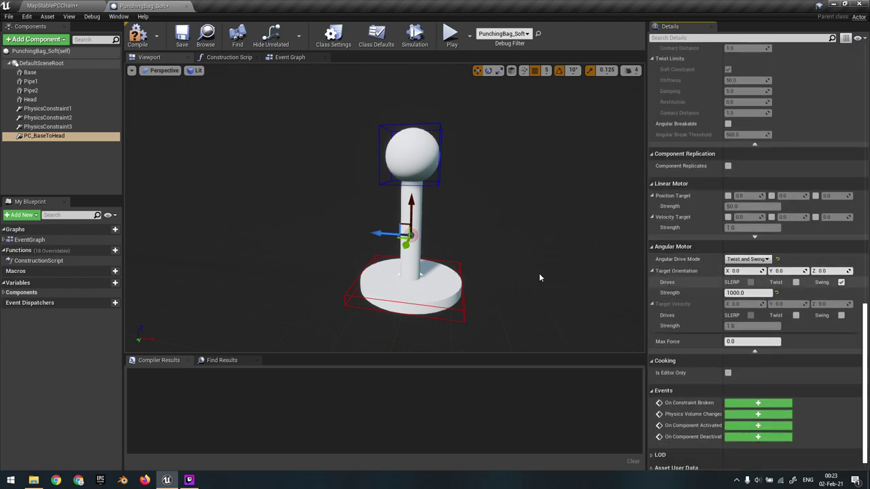
scroll(814, 274, "down", 2)
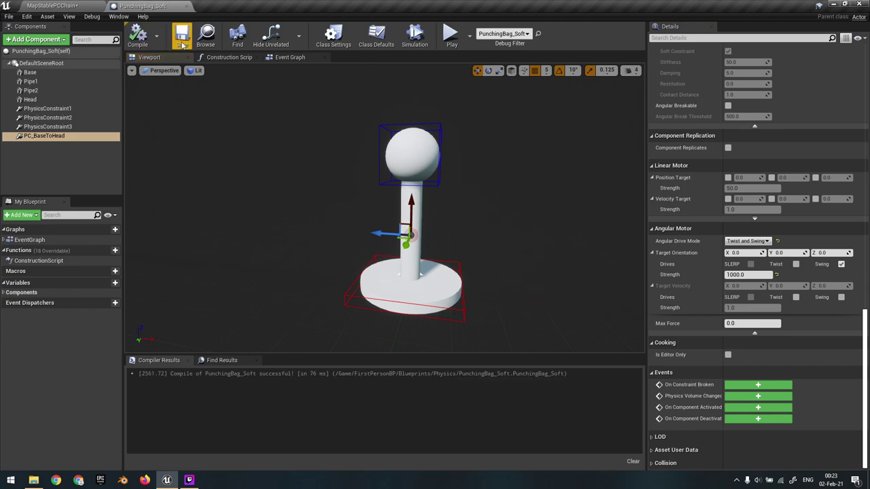
left_click(182, 41)
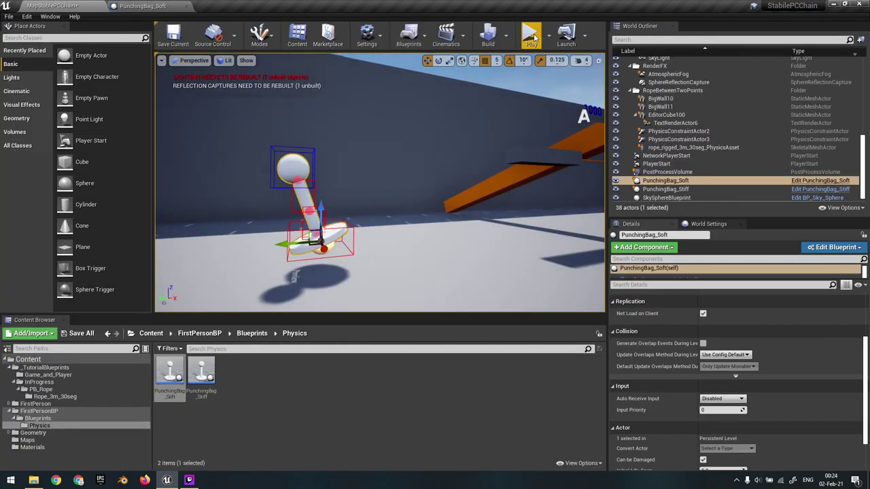
- Play the level, move around the soft punching bag and shoot it to test the base-to-head constraint, and stop playing
left_click(532, 35)
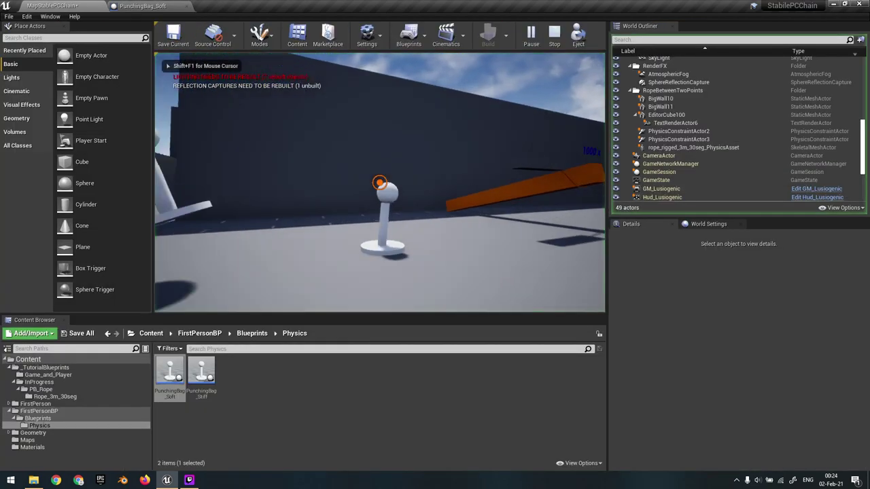
key("w")
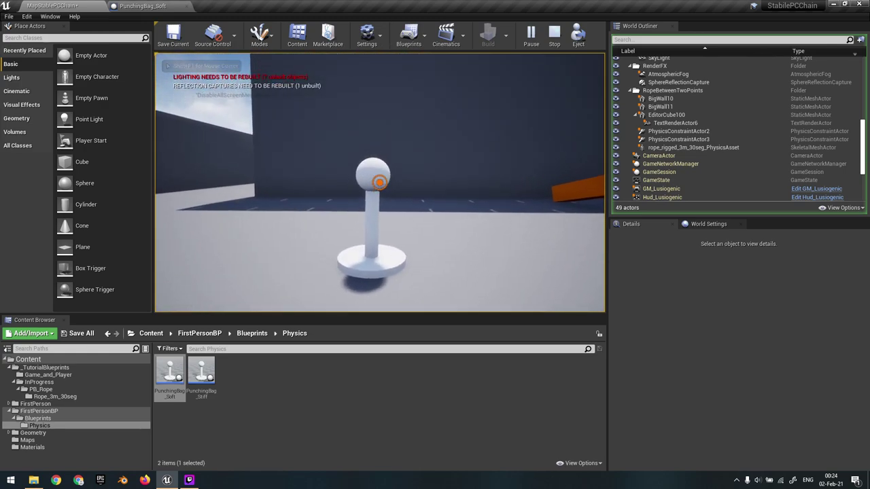
key("a")
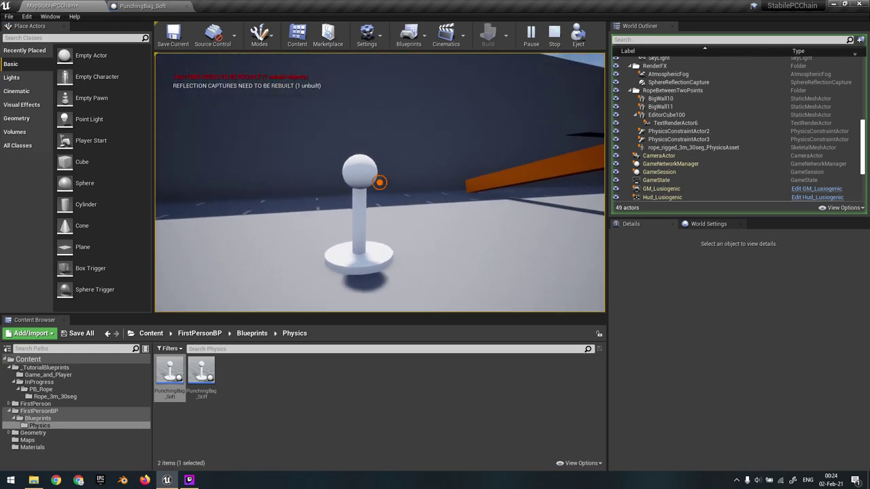
key("w")
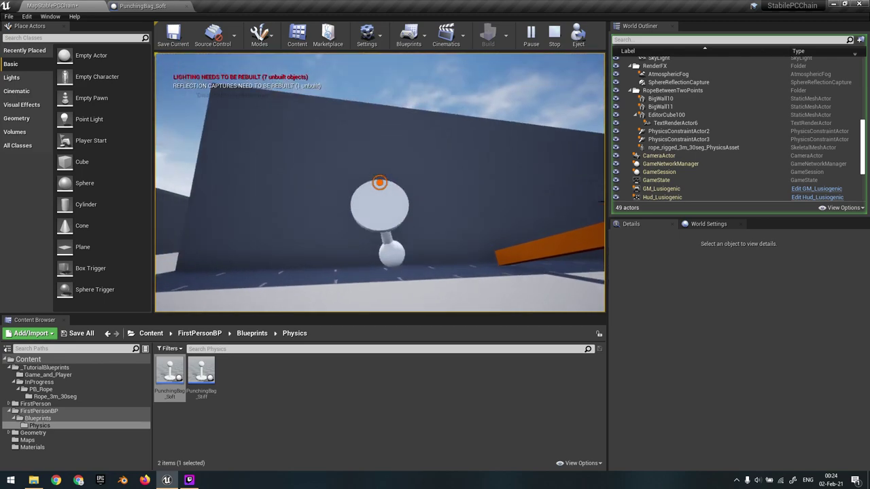
left_click(379, 182)
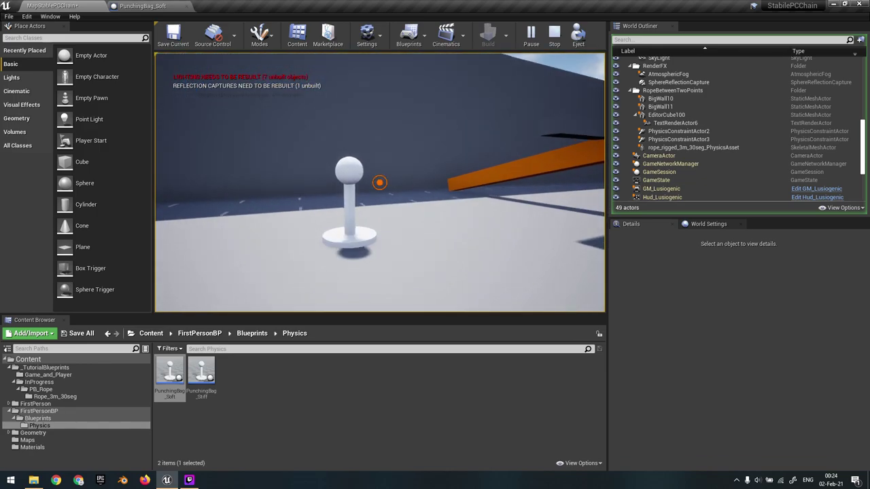
key("Escape")
- Set the strength of PC_BaseToHead's Angular Motor target orientation drive to 10000, and compile and save PunchingBag_Soft
left_click(167, 6)
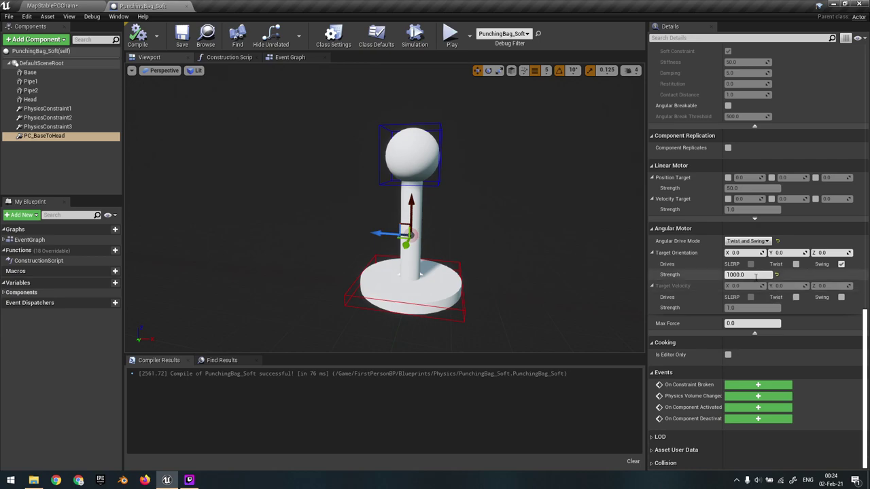
left_click(740, 275)
type("0")
key("Return")
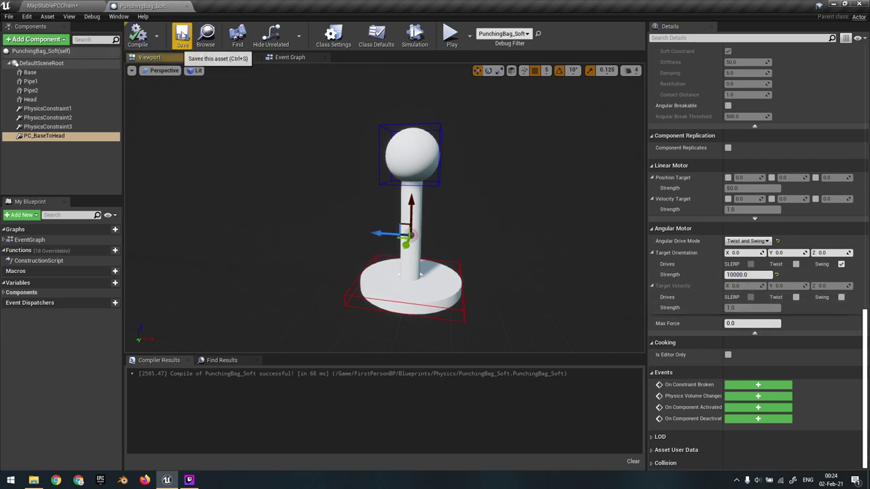
left_click(182, 35)
left_click(54, 6)
left_click(533, 34)
left_click(558, 78)
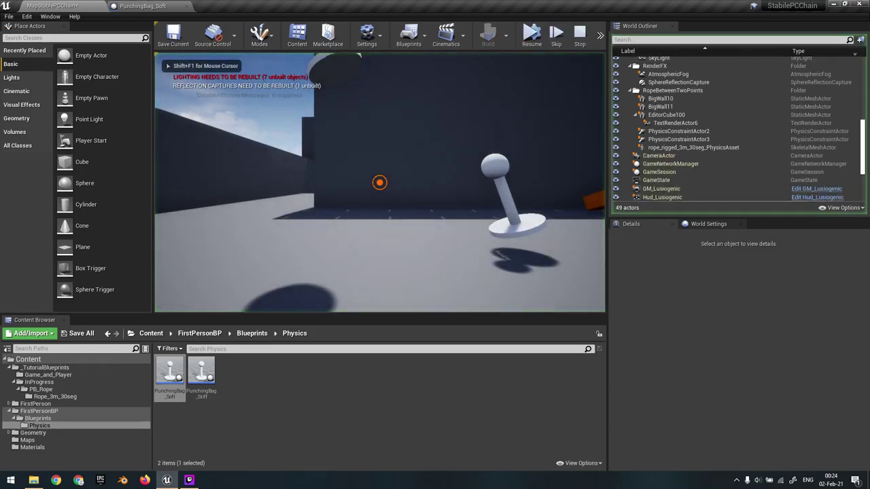
key("Escape")
left_click(573, 89)
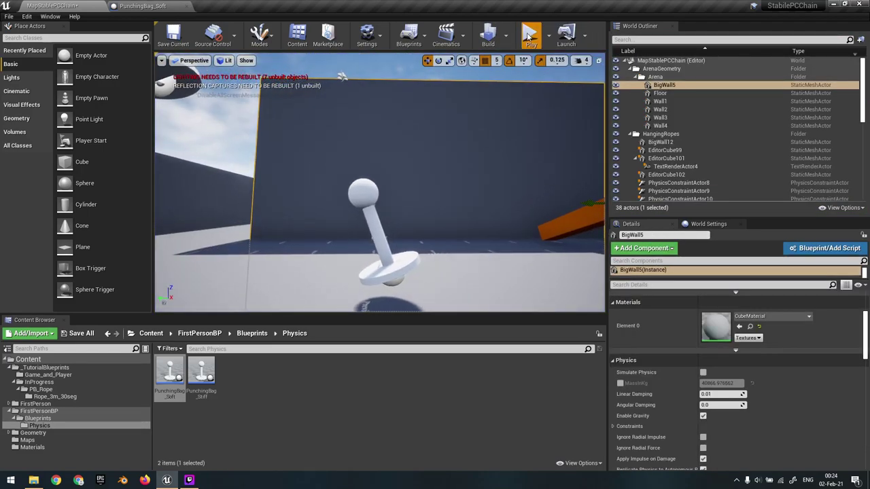
- Play the level and shoot the soft punching bag to test the stronger angular drive on its base-to-head constraint
left_click(531, 34)
left_click(515, 144)
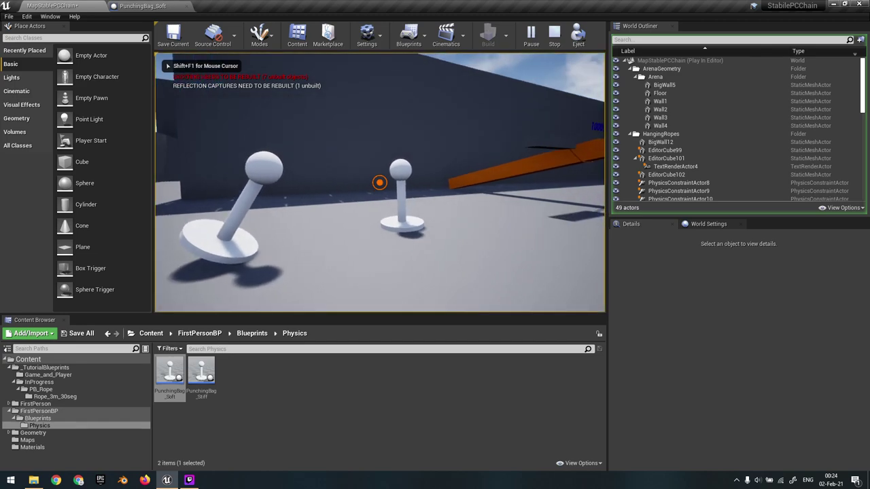
left_click(379, 182)
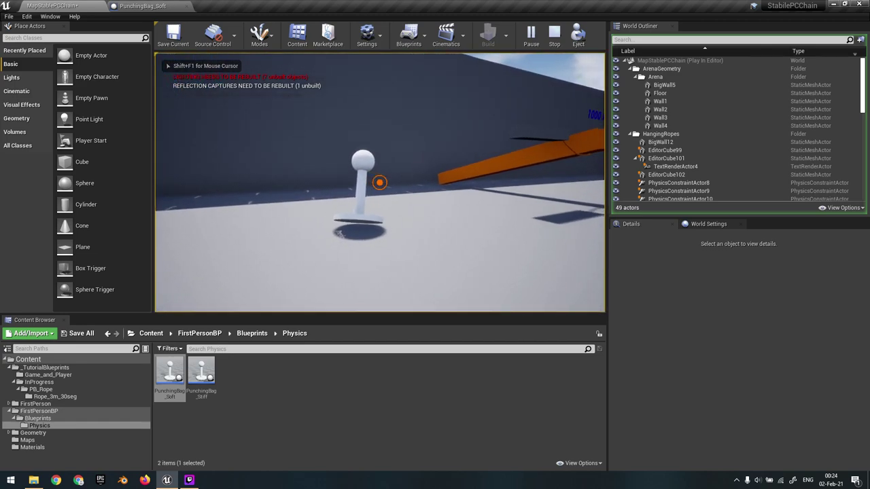
left_click(380, 183)
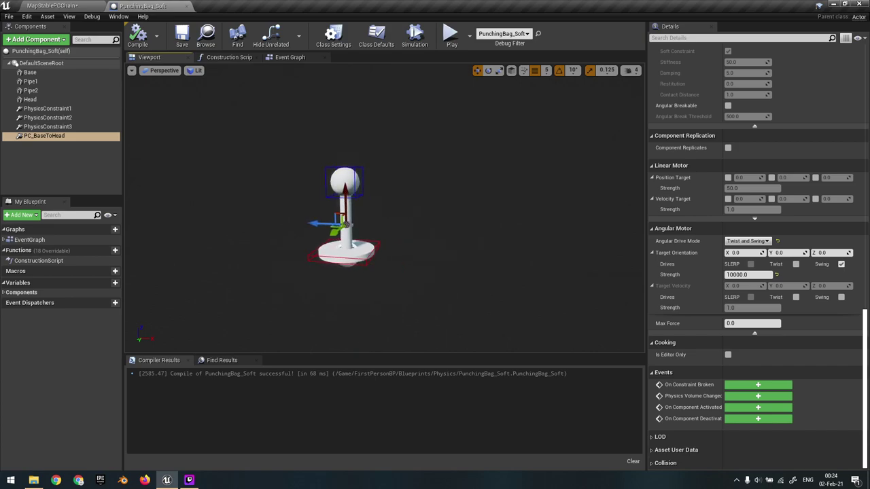
- Examine PC_BaseToHead's placement between the base and head in the 3D preview, and recompile PunchingBag_Soft
right_click_drag(543, 237, 554, 237)
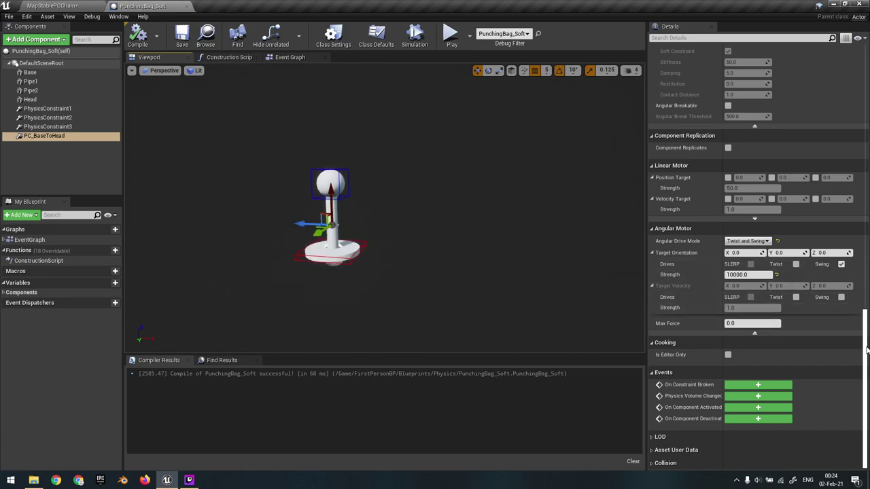
right_click_drag(458, 136, 426, 113)
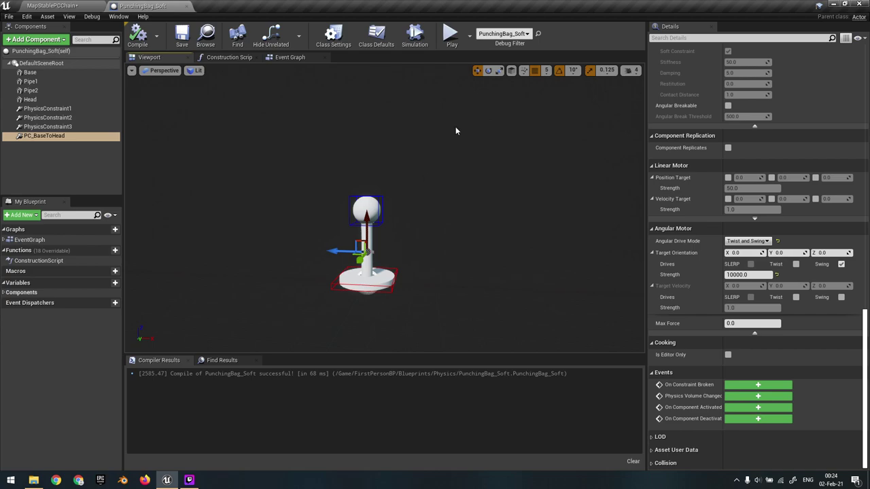
right_click_drag(409, 203, 420, 183)
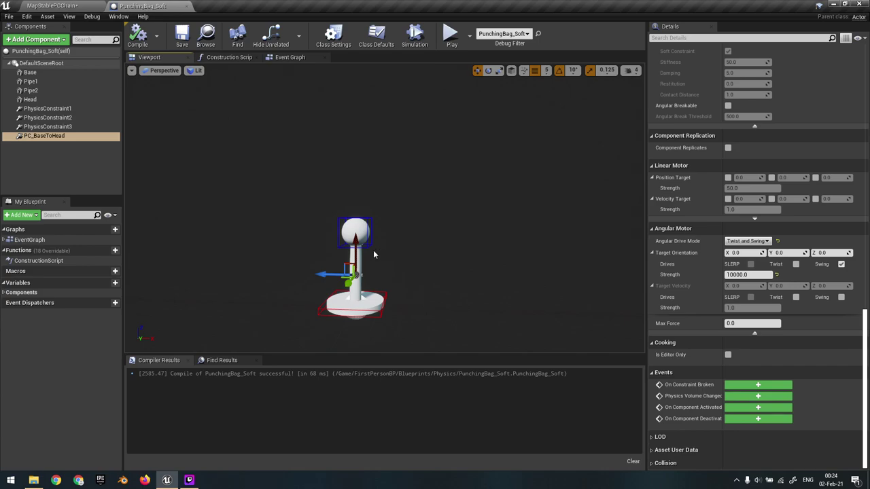
mouse_move(302, 206)
right_mouse_down()
mouse_move(317, 227)
mouse_move(305, 214)
right_mouse_up()
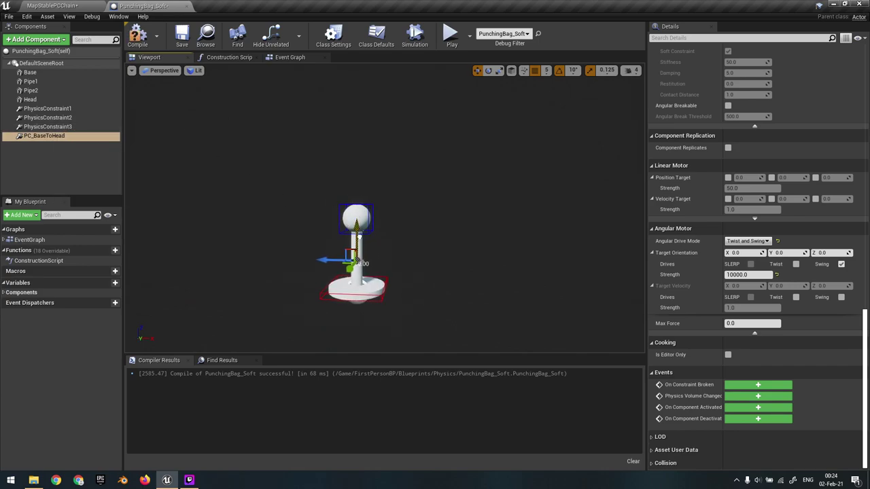
left_click(138, 35)
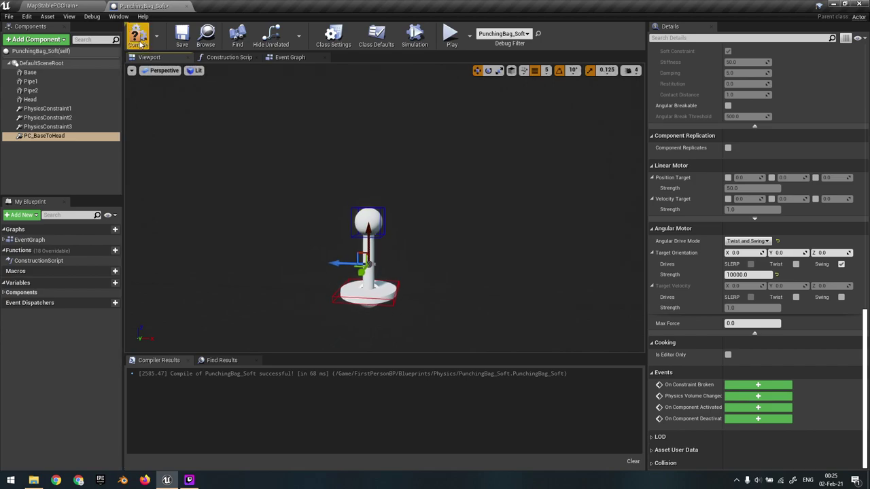
- Close the PunchingBag_Soft blueprint and save the level
middle_click(155, 4)
right_click_drag(369, 183, 479, 150)
key("ctrl+s")
- Examine the rope stretched between two walls and the three hanging ropes with their block weights
right_click_drag(184, 107, 184, 107)
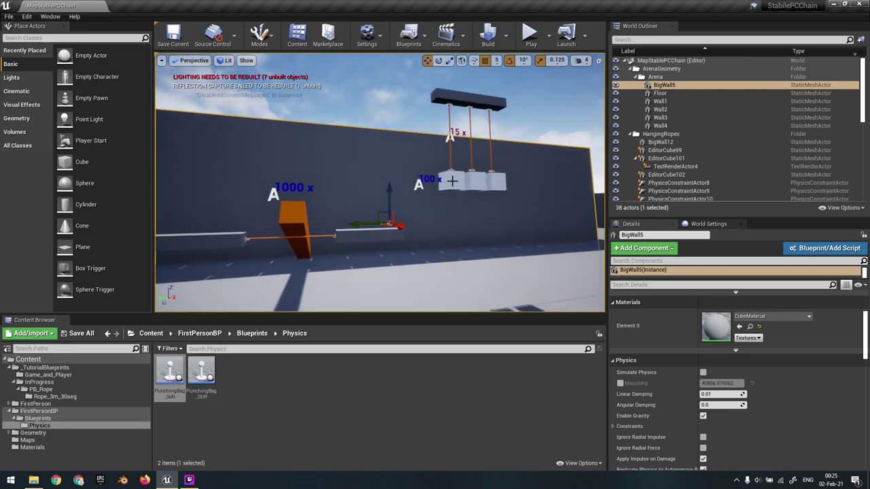
right_click_drag(465, 184, 467, 185)
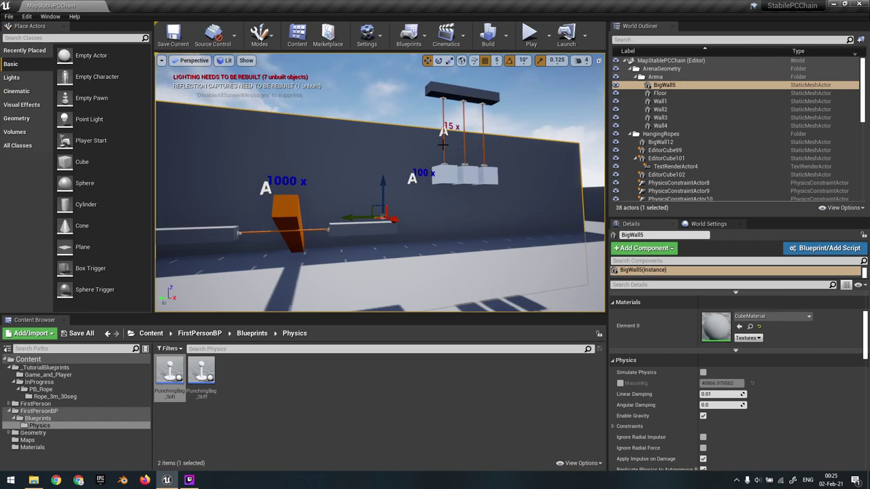
right_click_drag(415, 138, 435, 153)
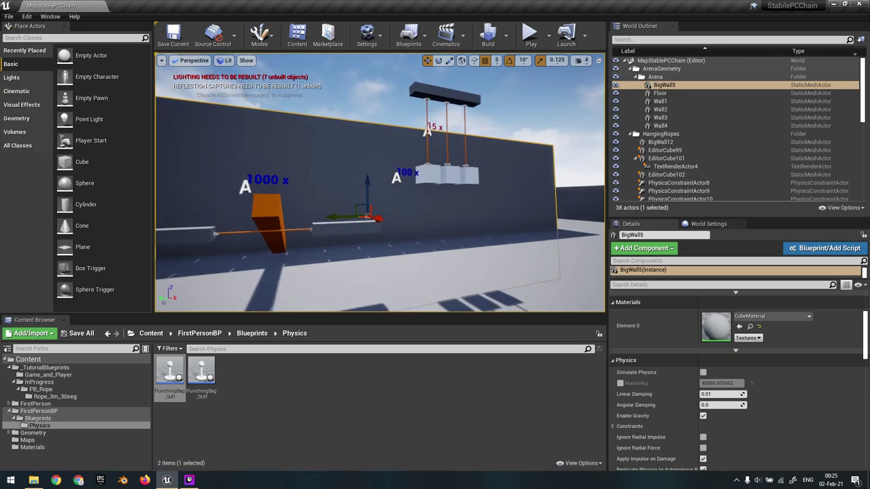
right_click(427, 145)
left_click(302, 228)
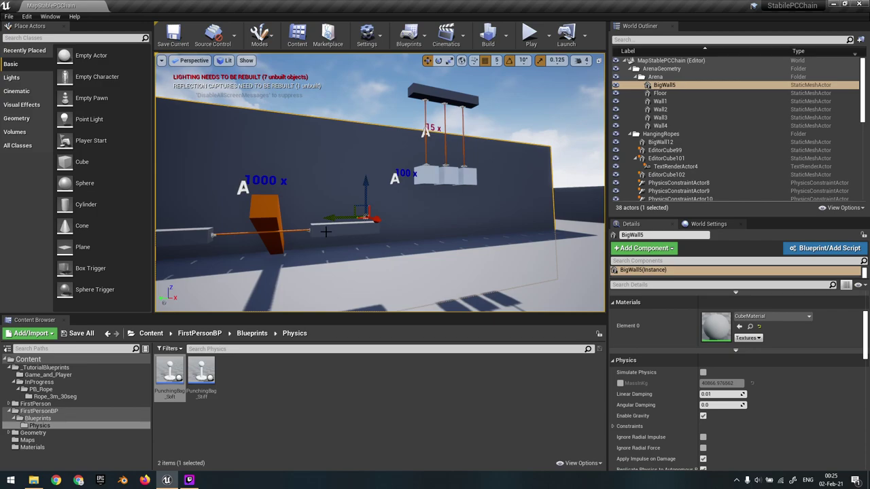
right_click_drag(380, 212, 376, 207)
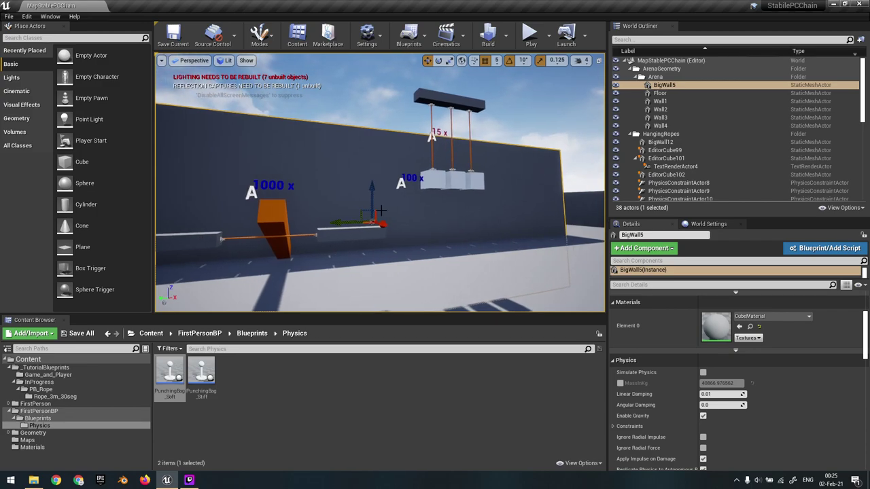
- Stop a brief play test and move the PlayerStart onto the open floor facing the rope setups
left_click(530, 36)
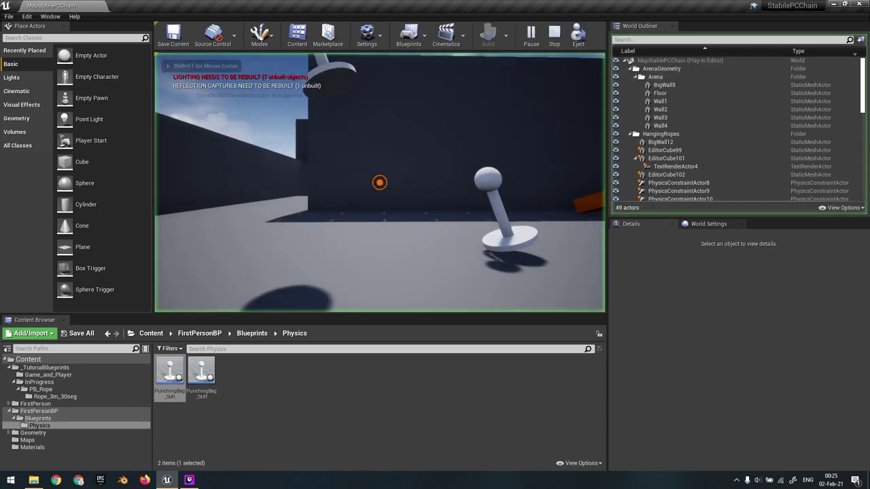
key("Escape")
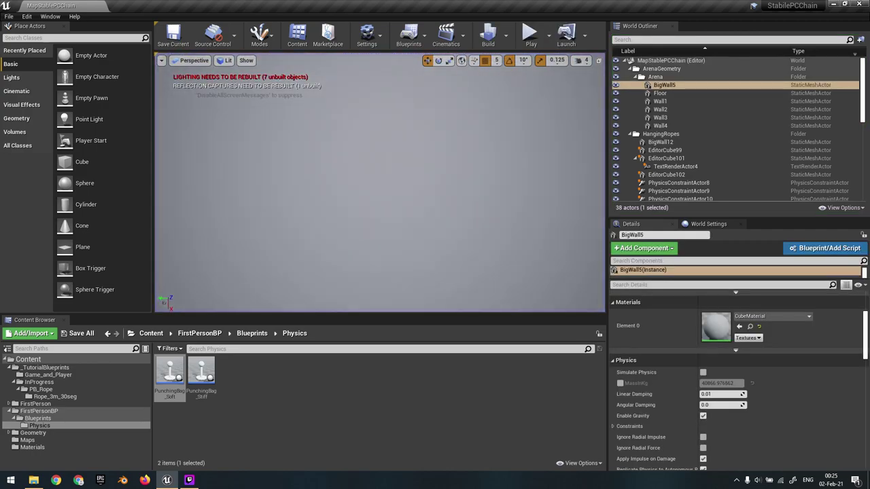
left_click(282, 204)
mouse_move(406, 195)
right_mouse_down()
mouse_move(475, 218)
mouse_move(401, 184)
mouse_move(406, 195)
right_mouse_up()
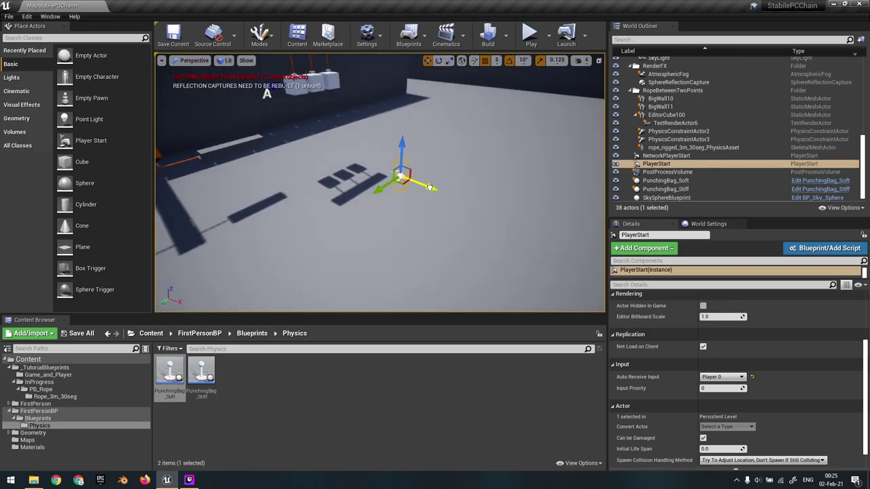
- Play the level, walk towards the ropes to test how they carry the heavy blocks, and stop playing
left_click(534, 32)
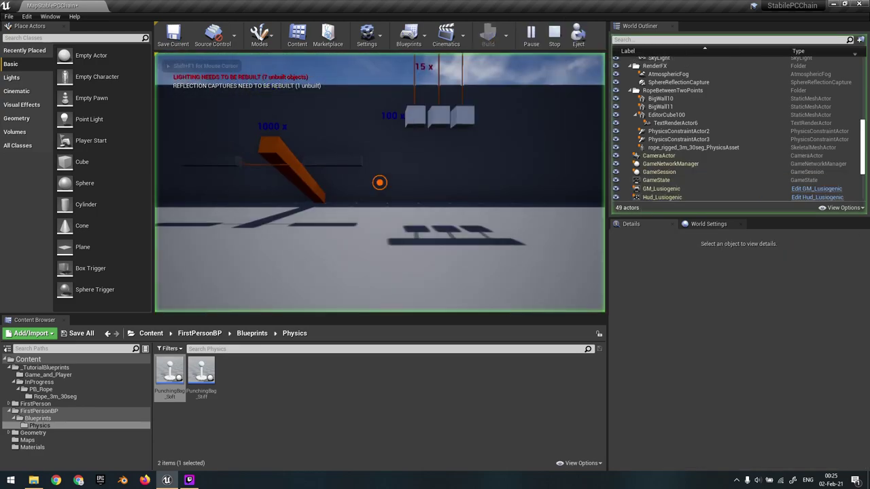
key("w")
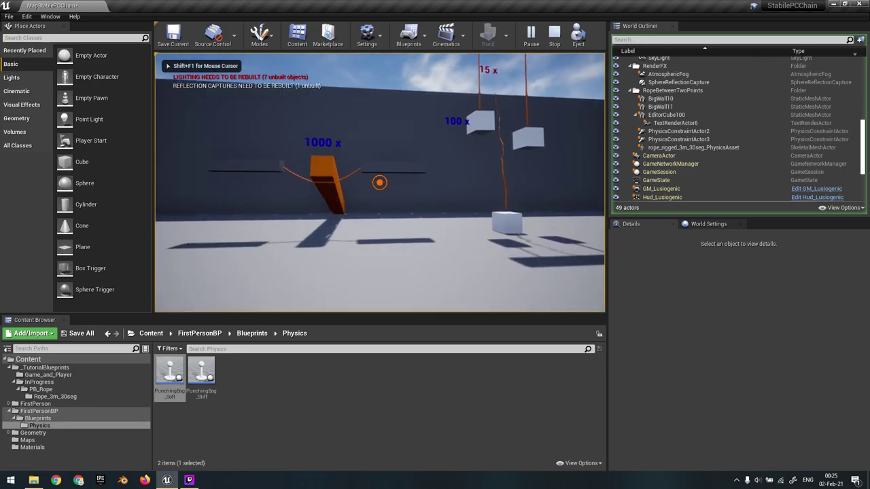
left_click_drag(379, 182, 380, 182)
key("w")
key("w")
key("Escape")
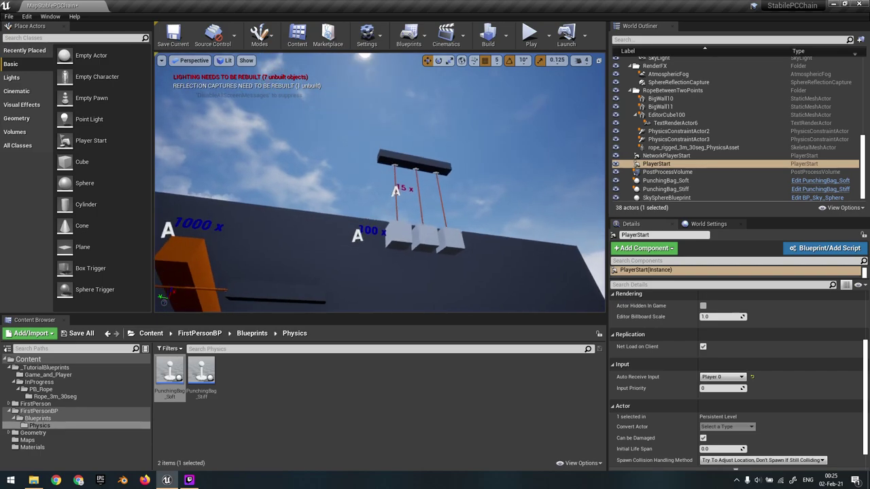
- Locate the asset of the rope between the two walls and open rope_rigged_3m_30seg_PhysicsAsset
right_click_drag(472, 210, 471, 210)
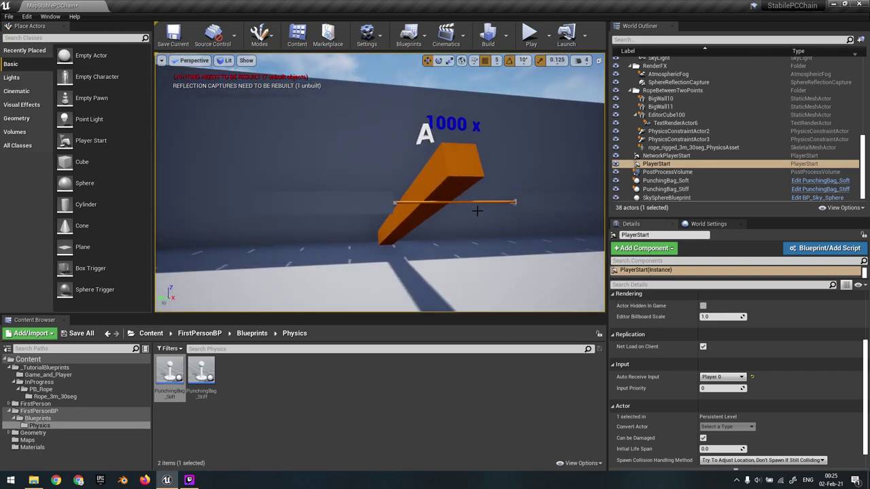
left_click(693, 147)
right_click(707, 149)
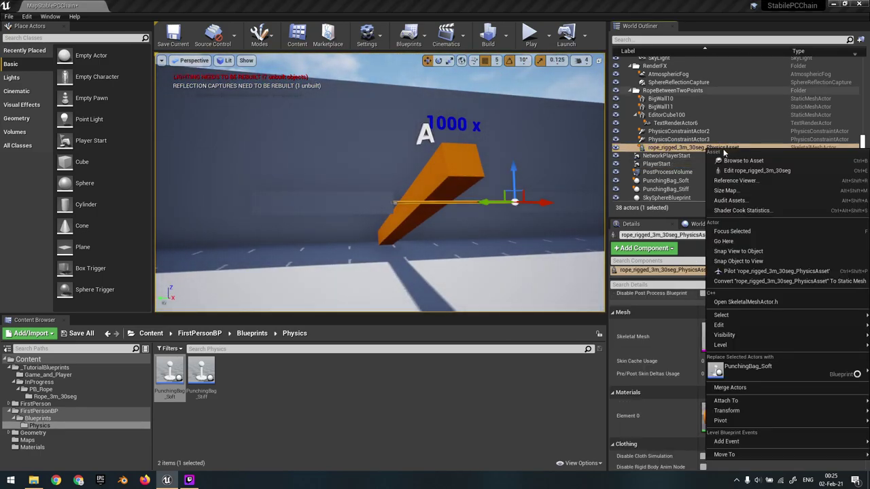
left_click(742, 161)
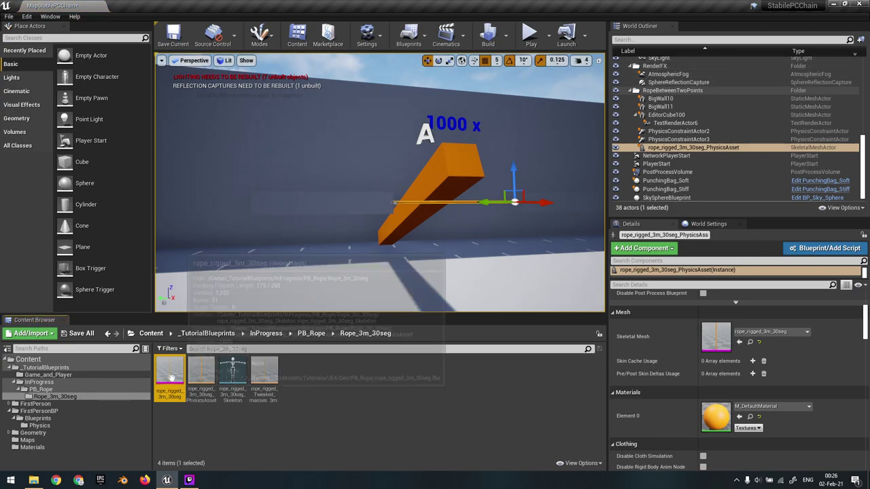
left_click(201, 375)
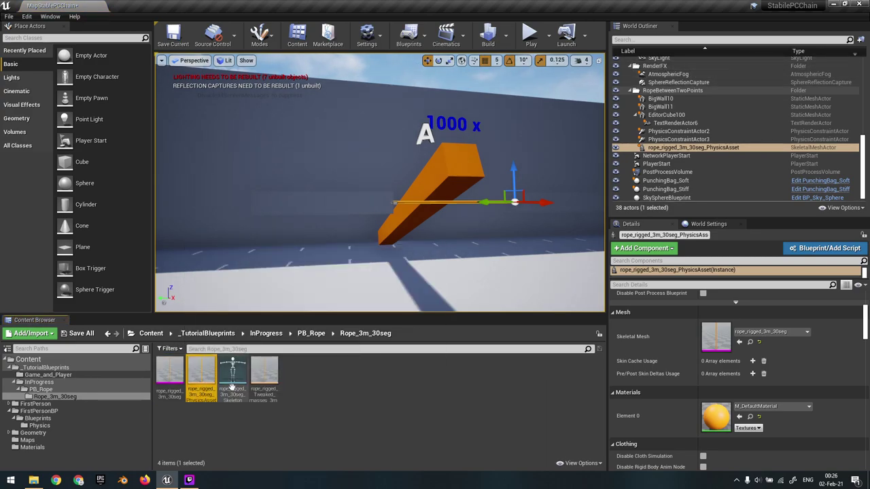
double_click(197, 367)
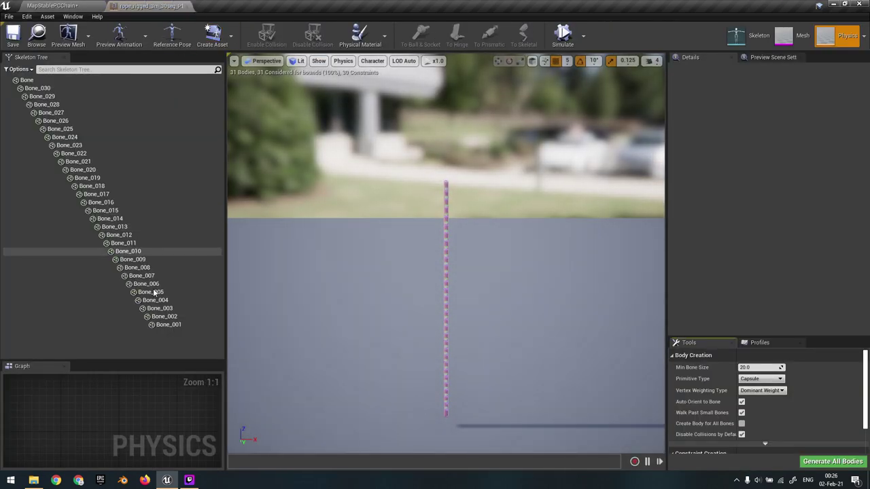
- Examine the rope's chain of bodies in the preview and select Bone_001 to inspect its physics properties
right_click_drag(313, 284, 342, 310)
key("w")
scroll(446, 286, "down", 3)
right_click_drag(447, 290, 446, 283)
scroll(447, 285, "up", 3)
mouse_move(380, 293)
right_mouse_down()
mouse_move(363, 291)
mouse_move(381, 291)
right_mouse_up()
key("s")
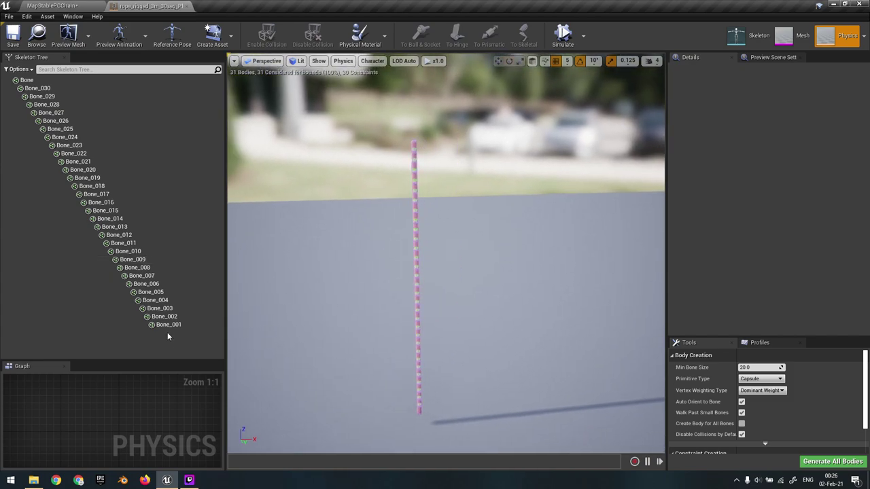
left_click(166, 327)
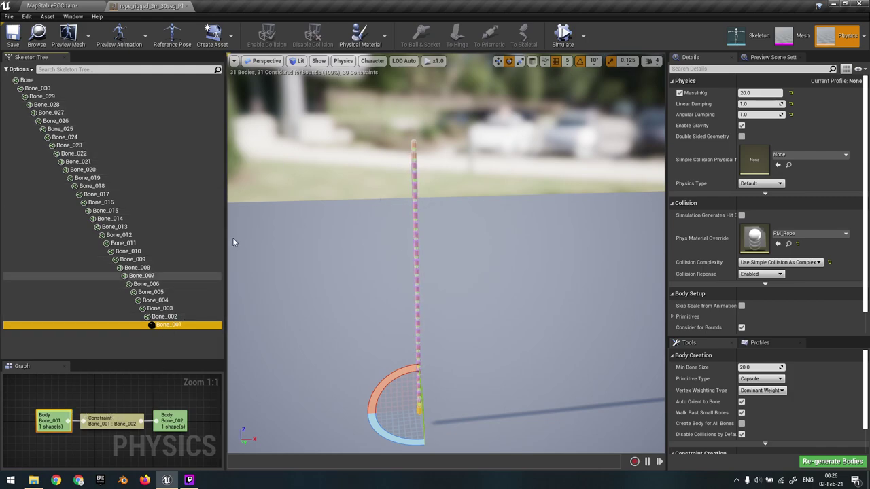
- Compare the rope in the level with Bone_001's MassInKg in the physics asset, and save the level
left_click(82, 6)
right_click_drag(449, 187, 312, 107)
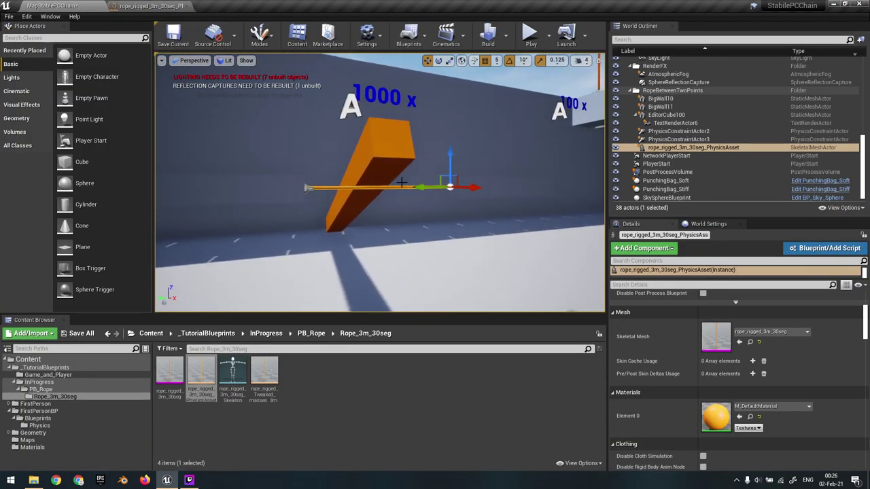
left_click(145, 6)
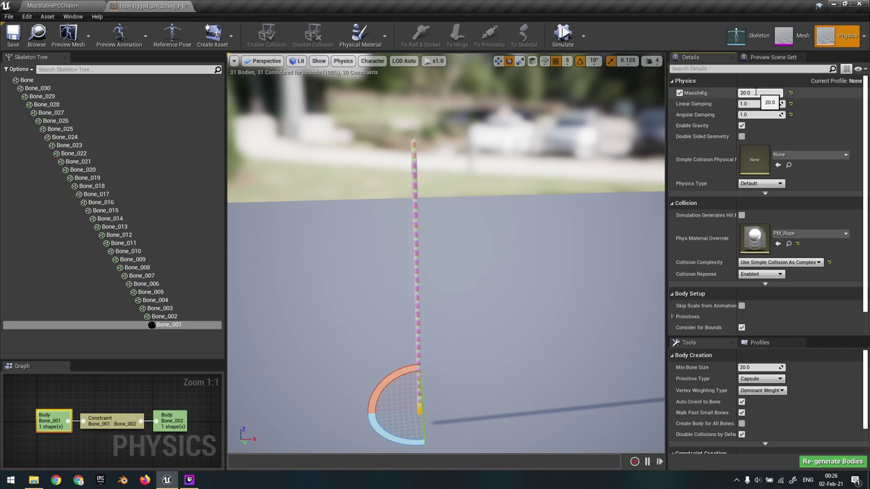
left_click(102, 5)
key("ctrl+s")
left_click(163, 6)
left_click(766, 95)
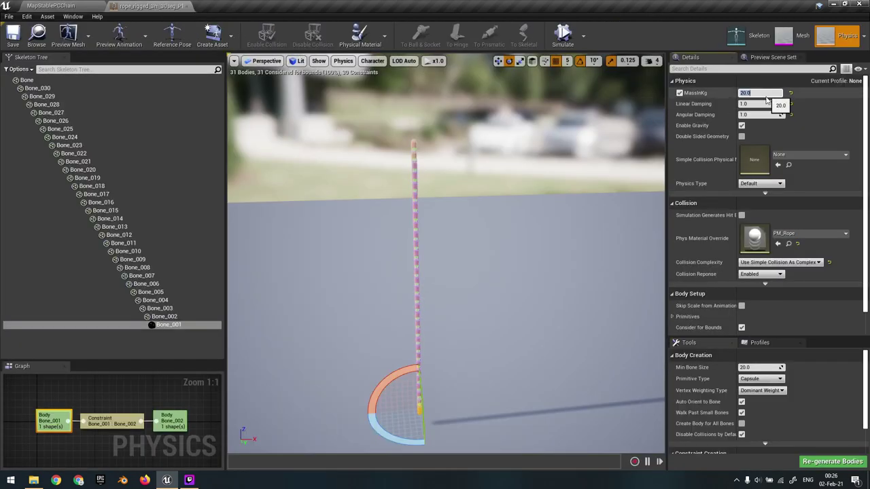
- Return to the level and select the middle hanging rope to view it beside the other two
left_click(76, 5)
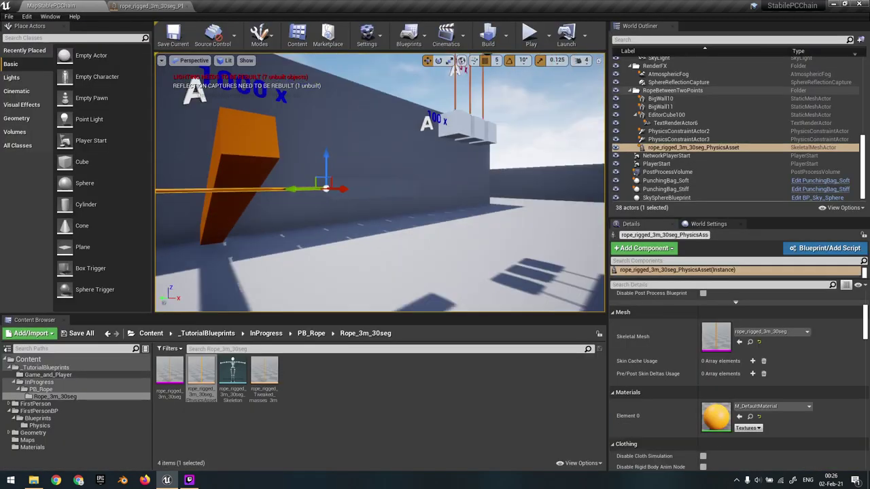
right_click_drag(381, 183, 360, 190)
left_click(374, 169)
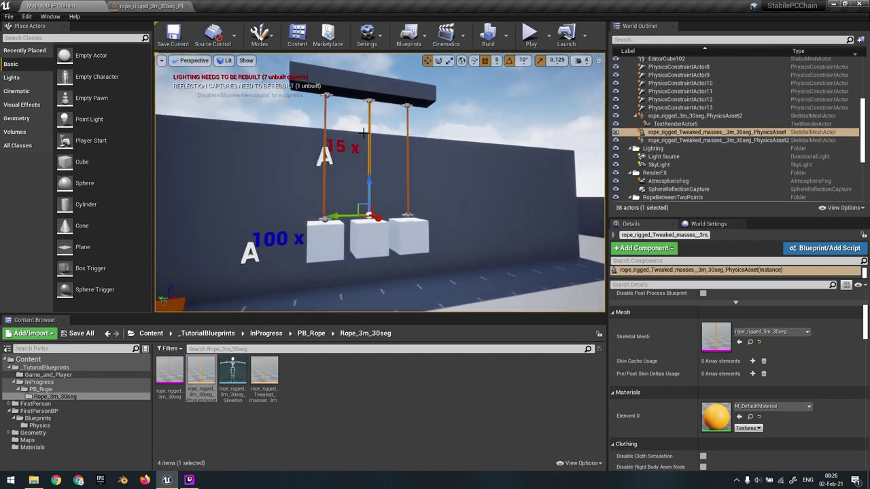
right_click_drag(370, 132, 401, 125)
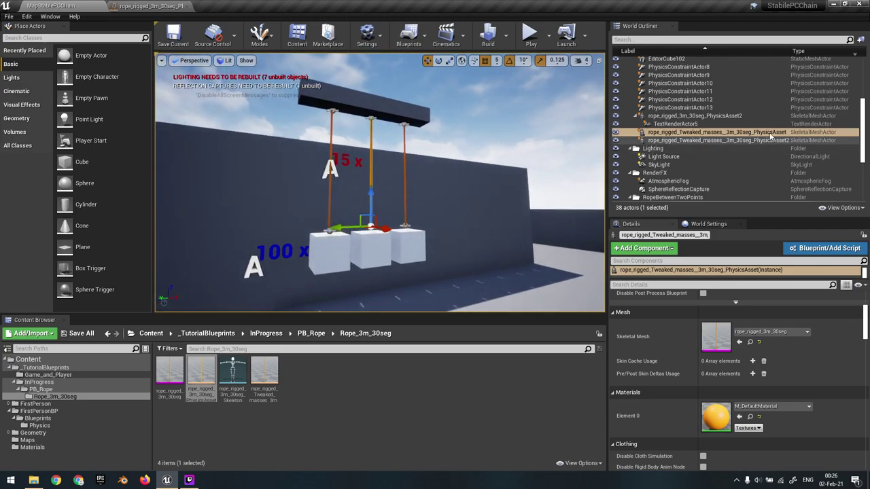
- Open the selected rope's skeletal mesh, and close it together with the rope's physics asset
right_click(787, 134)
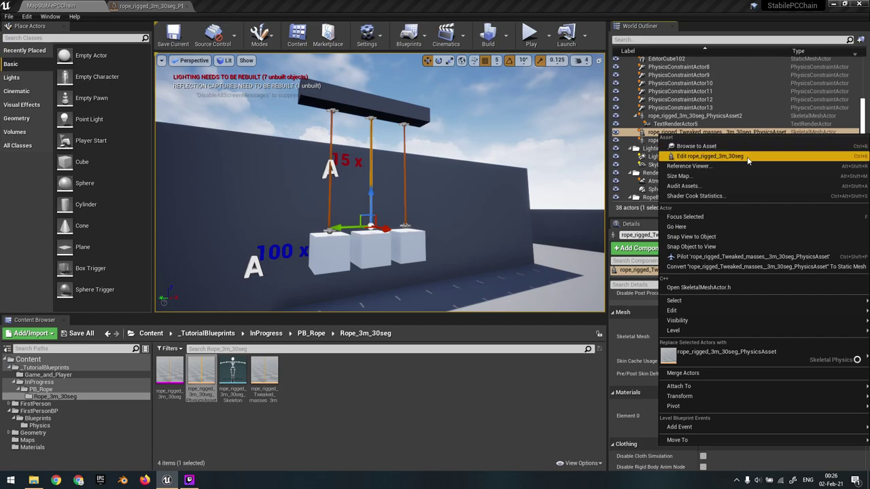
left_click(748, 157)
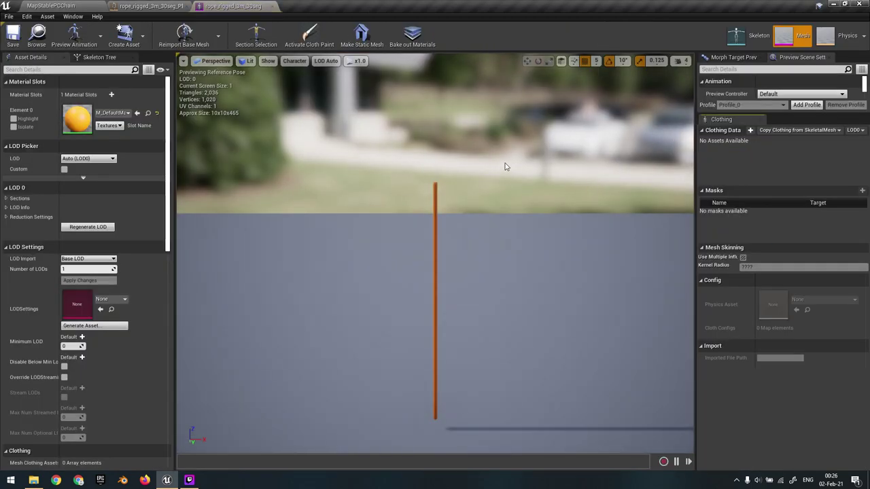
middle_click(241, 9)
middle_click(174, 7)
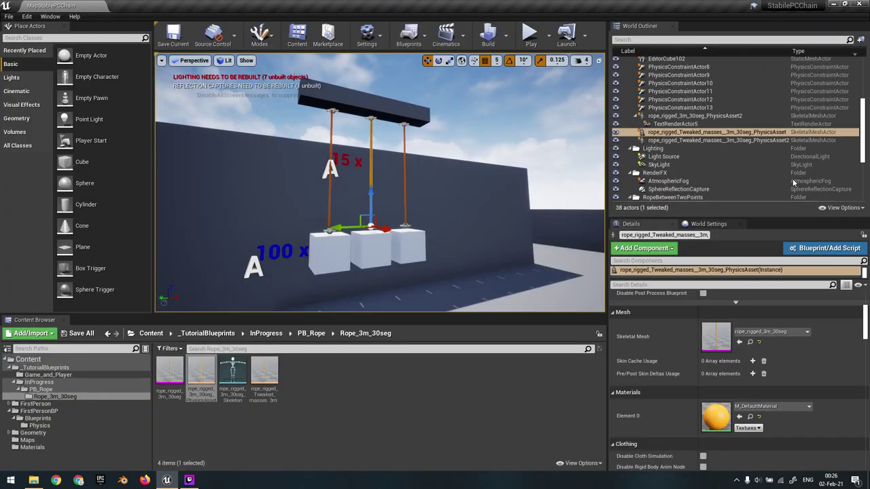
- Open rope_rigged_Tweaked_masses_3m_30seg_PhysicsAsset from the Rope_3m_30seg folder
left_click(267, 374)
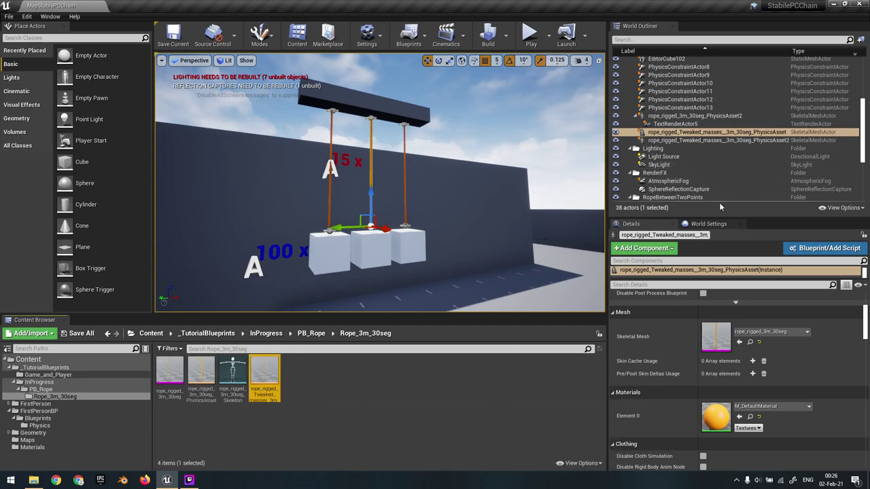
double_click(261, 367)
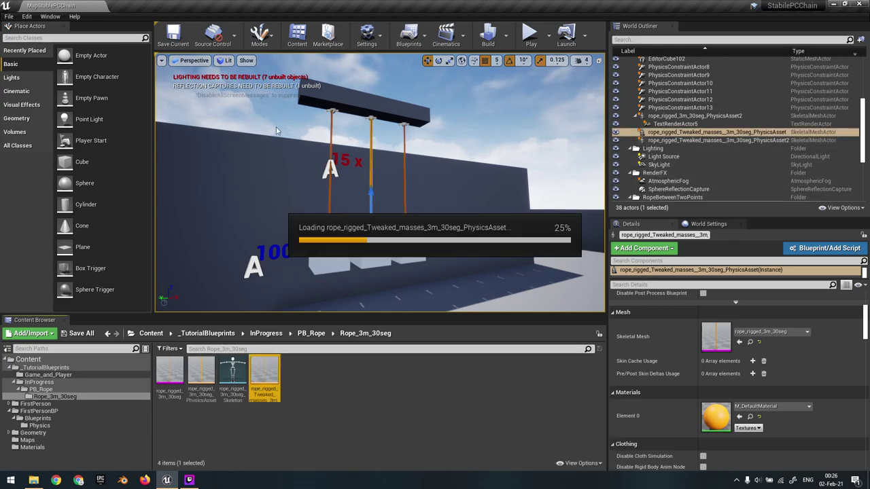
right_click(168, 161)
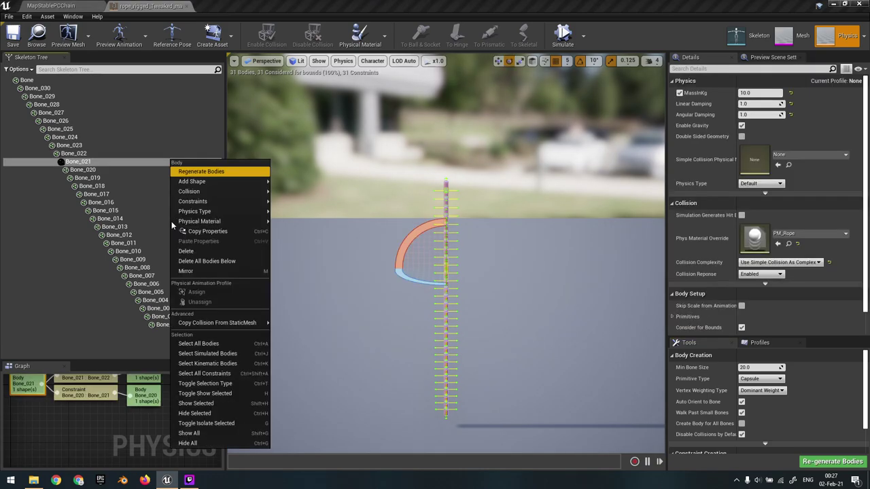
- Check the MassInKg of successive bones from Bone_030 down the chain to see how the rope's mass is distributed
left_click(89, 178)
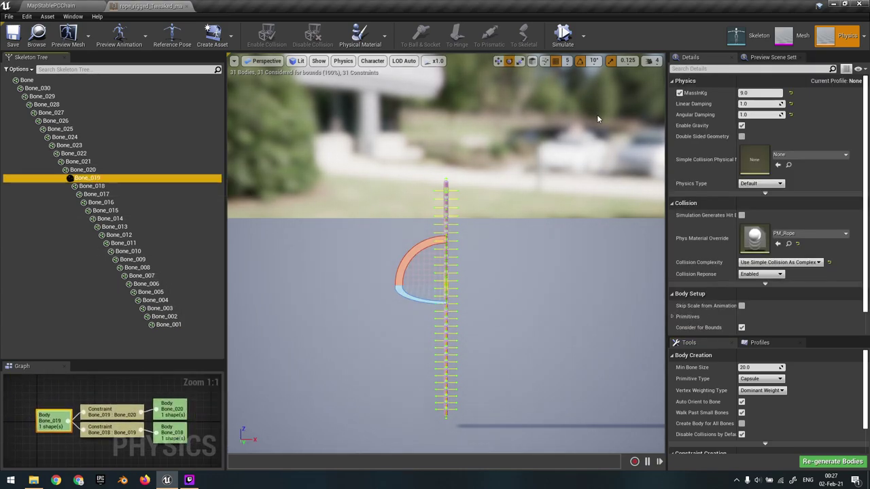
left_click(61, 89)
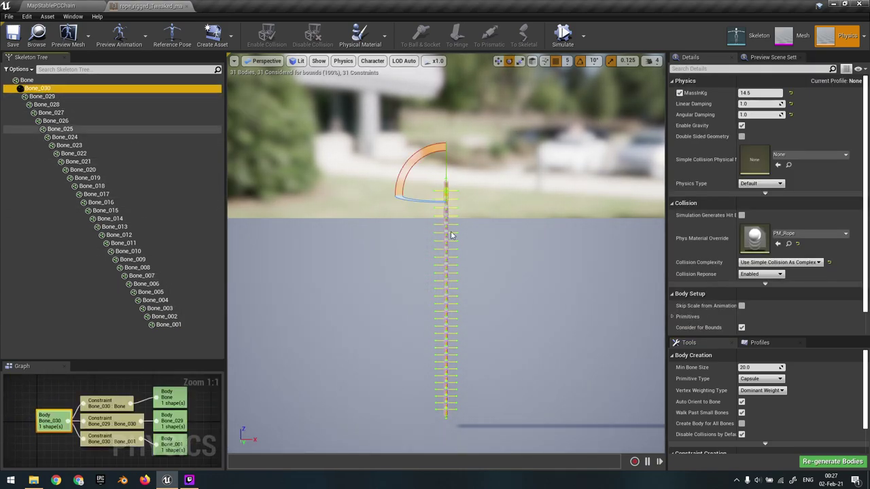
left_click(46, 104)
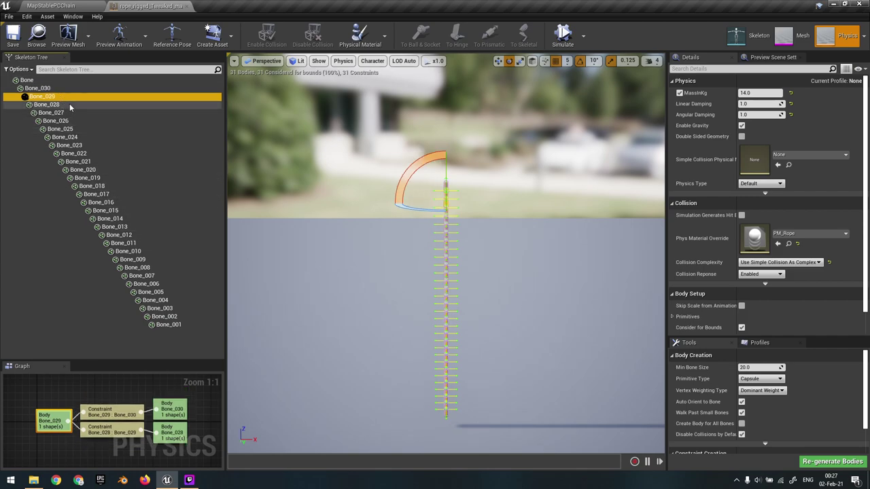
left_click(114, 121)
left_click(113, 154)
left_click(112, 170)
left_click(121, 210)
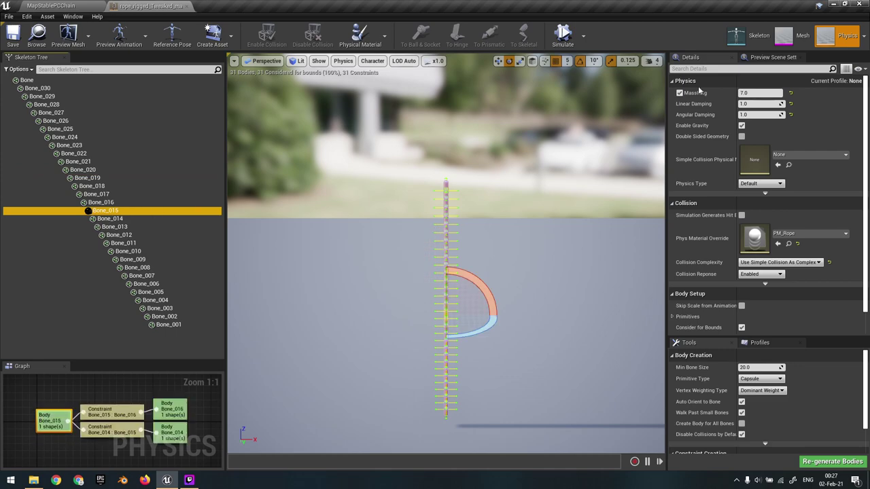
key("Down")
key("Down")
key("Down")
key("Down")
key("Down")
key("Down")
key("Down")
key("Down")
key("Down")
key("Down")
key("Down")
key("Down")
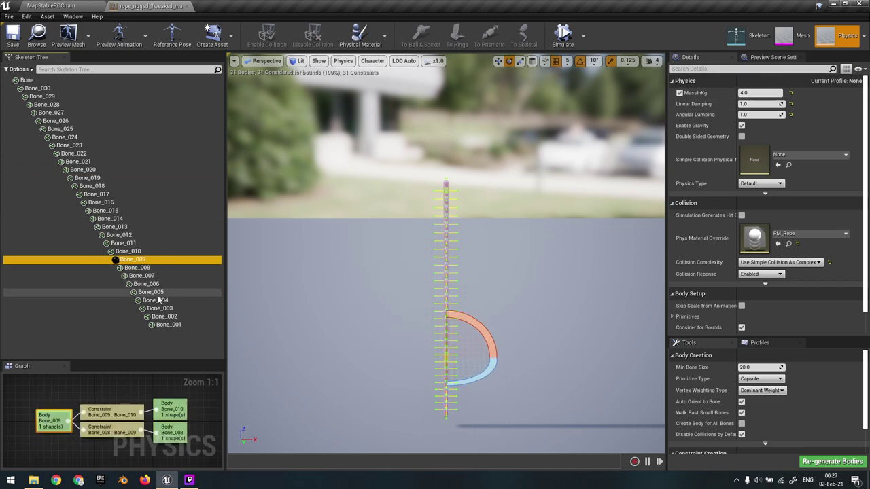
- Check the MassInKg of Bone_001 at the lower end of the rope and view where it sits on the chain
left_click(180, 325)
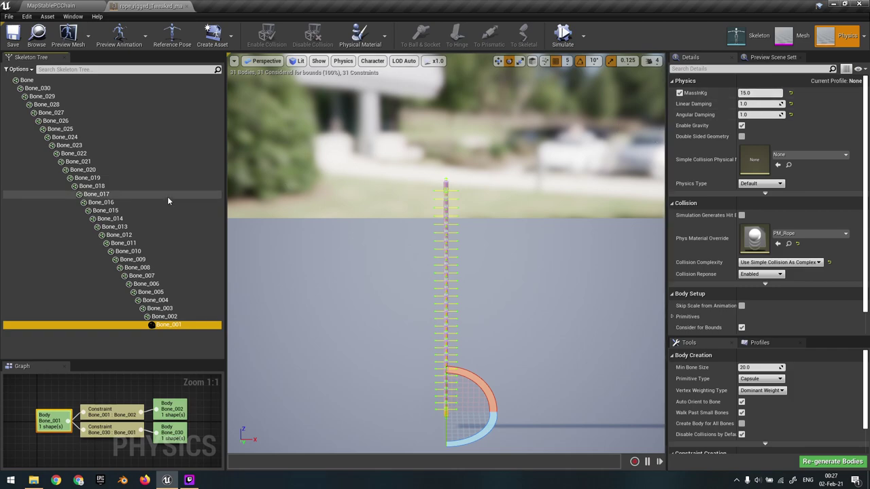
right_click_drag(339, 292, 409, 317)
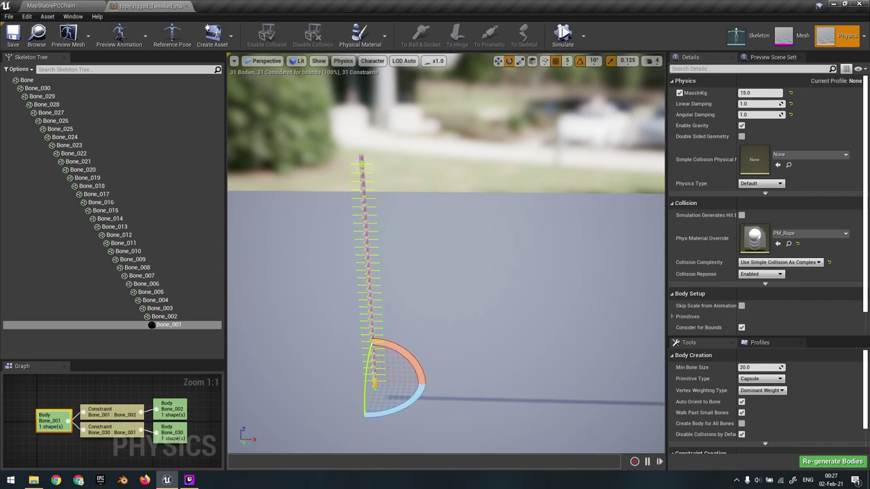
right_click_drag(490, 313, 490, 319)
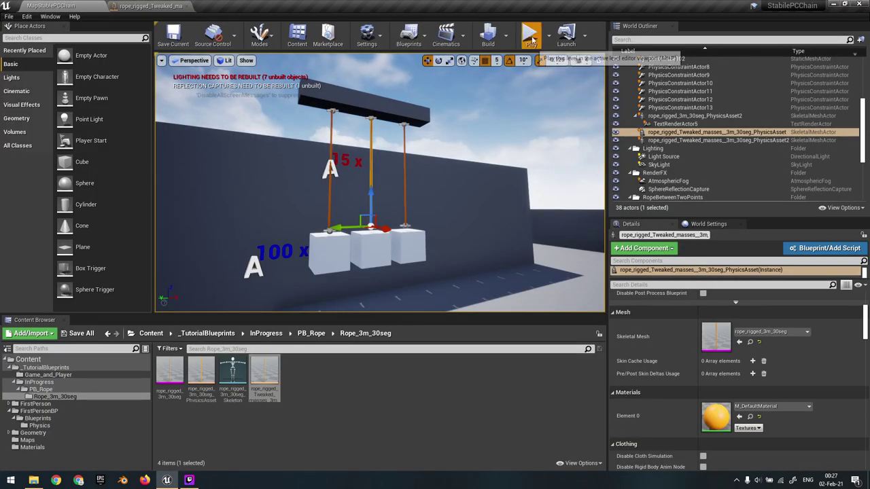
- Play the level to watch the three hanging ropes with their cubes, and stop the simulation
left_click(532, 35)
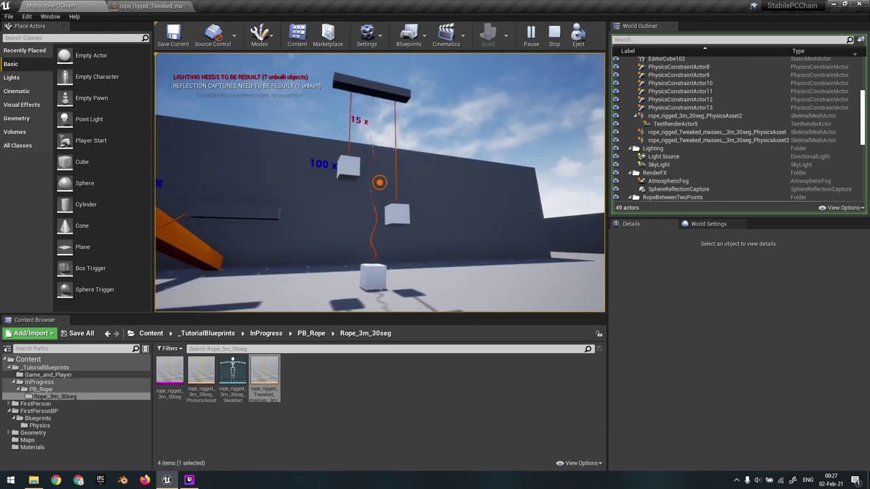
key("Escape")
right_click_drag(361, 163, 358, 165)
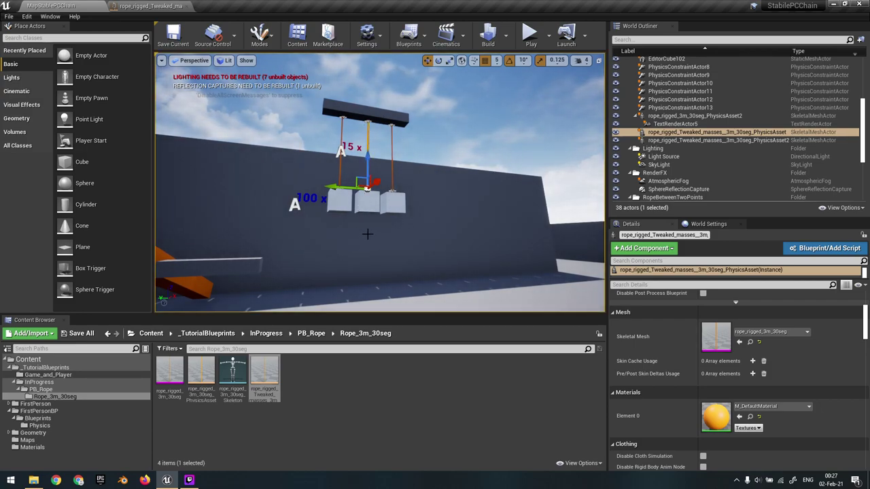
right_click_drag(367, 234, 366, 231)
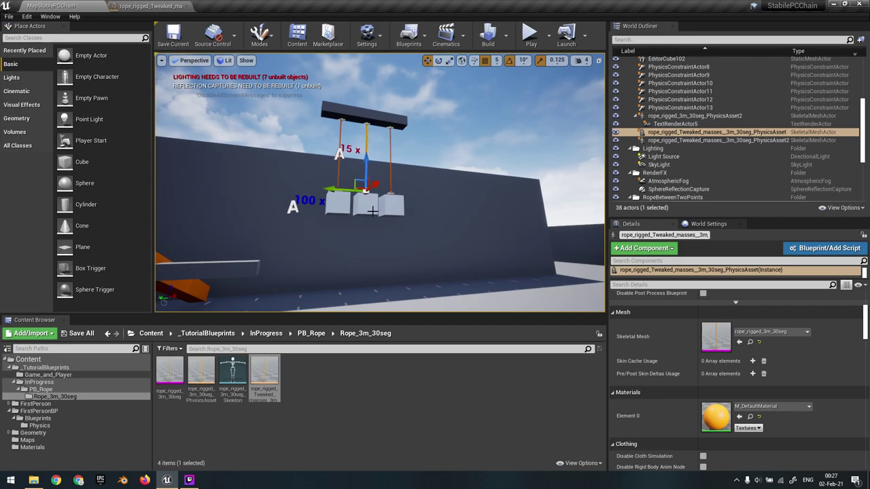
- Switch between the level and the tweaked-mass rope's physics asset, ending in the asset with the whole rope in view
left_click(147, 7)
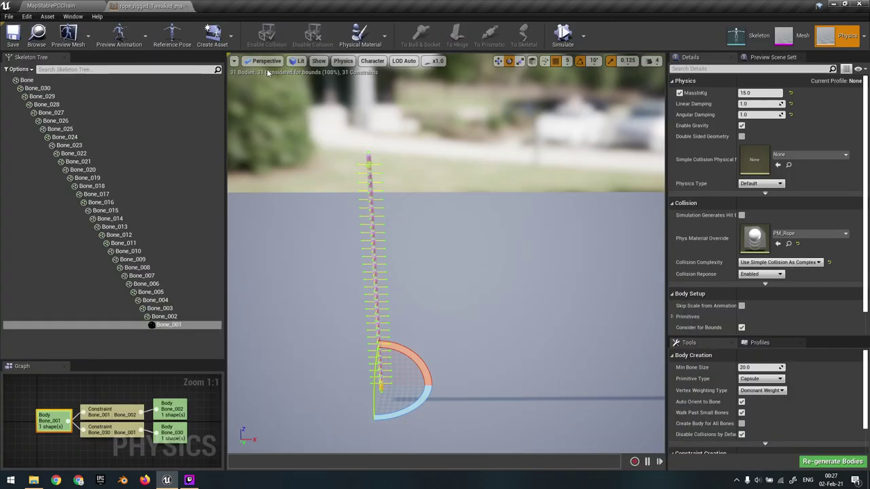
left_click(99, 5)
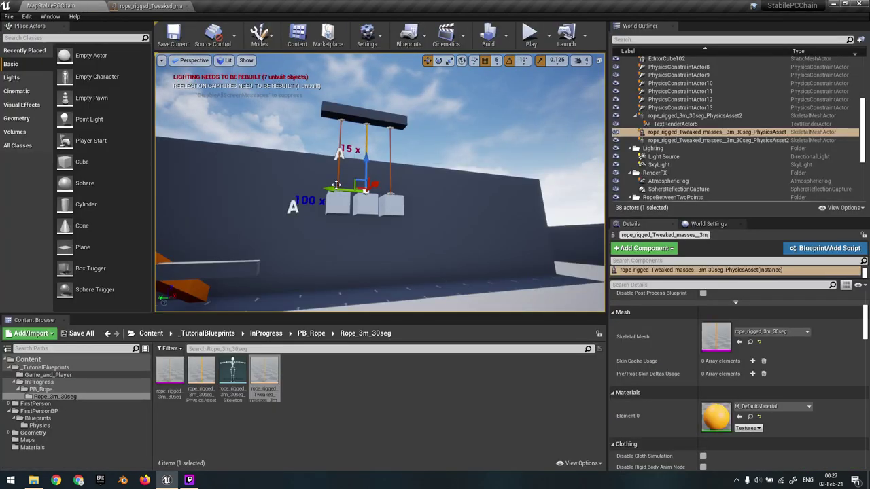
left_click(147, 6)
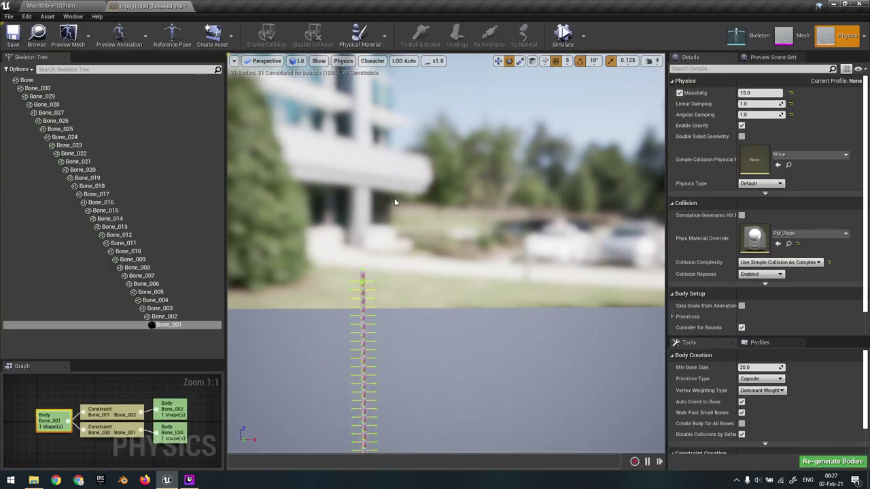
key("ctrl+s")
right_click_drag(399, 207, 405, 291)
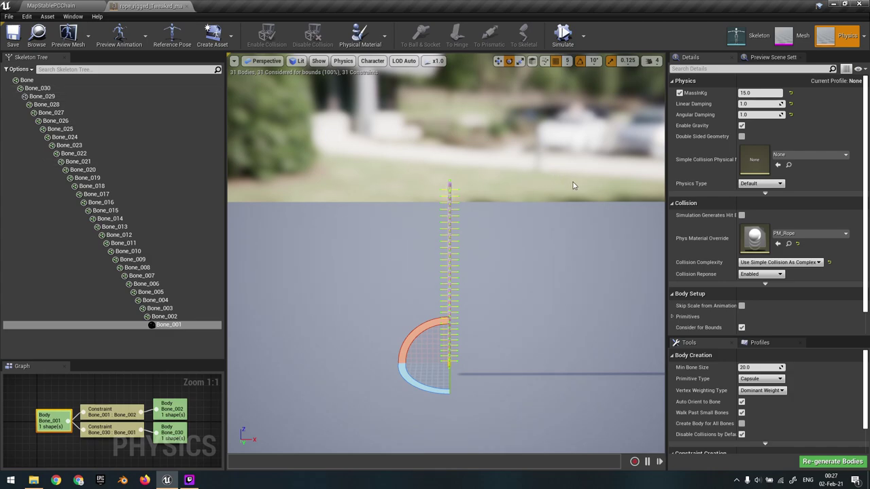
- Compare the MassInKg of Bone_001 with that of Bone_002, Bone_003 and Bone_009
left_click(179, 319)
left_click(182, 324)
left_click(174, 317)
left_click(174, 310)
left_click(179, 326)
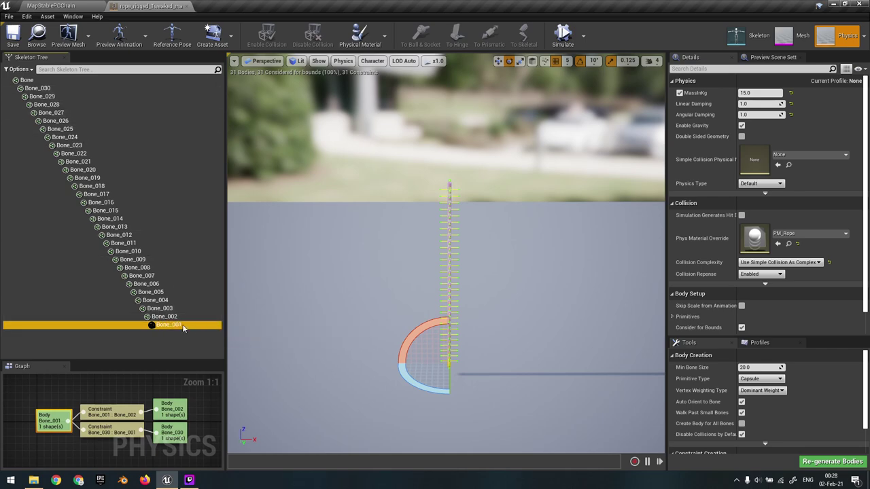
left_click(133, 260)
left_click(164, 317)
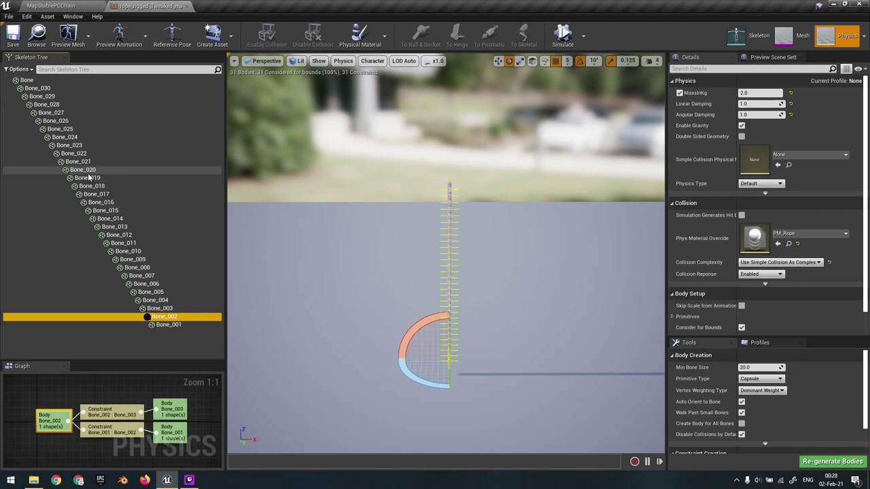
left_click(180, 326)
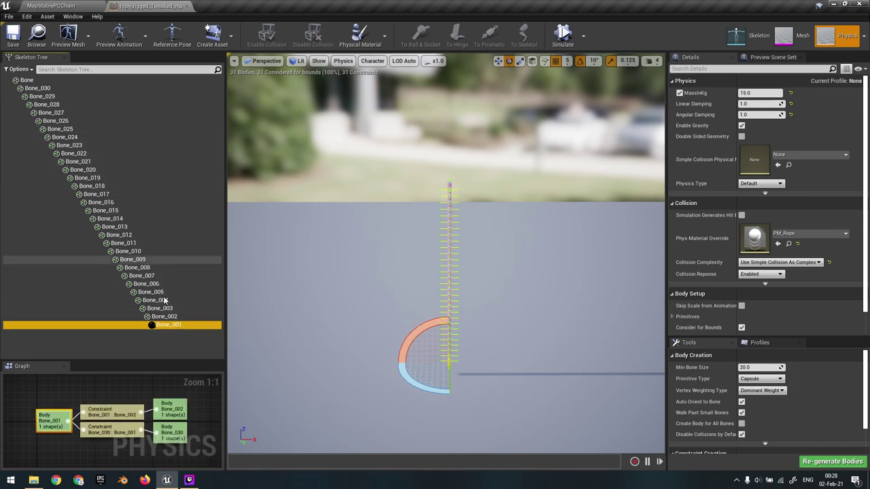
- Create a new constraint between body Bone_001 and Bone_030, the two ends of the rope
right_click(175, 329)
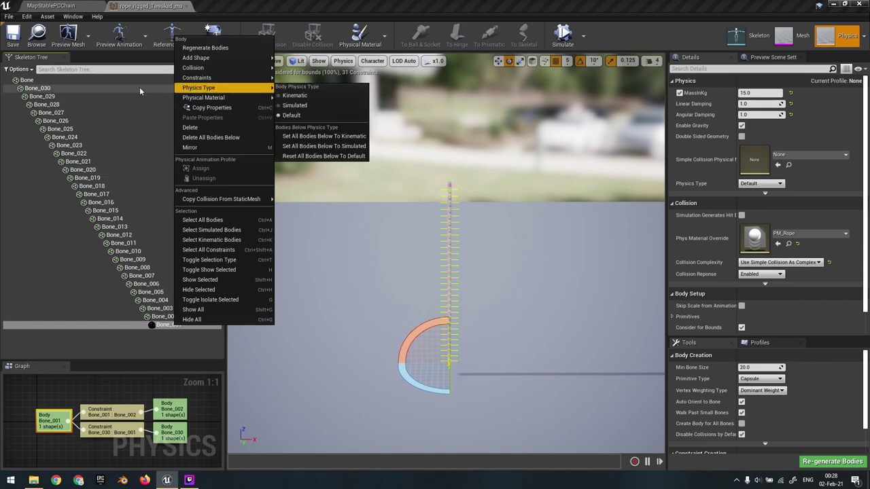
mouse_move(226, 79)
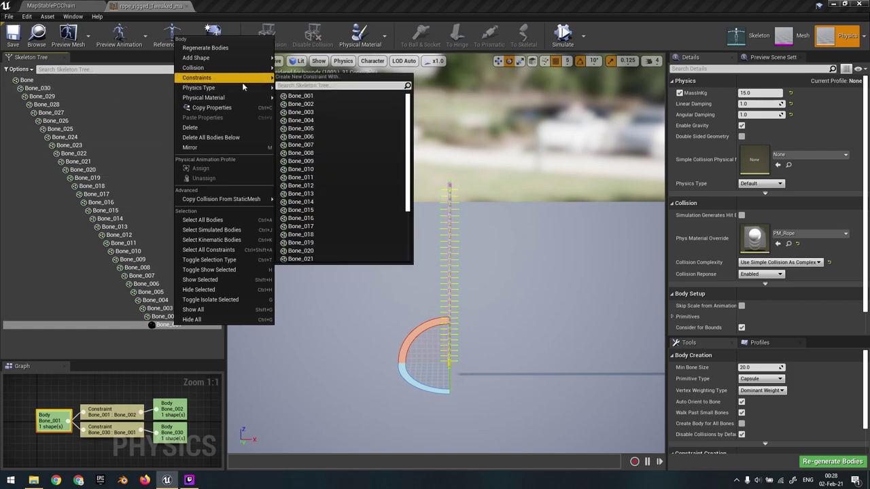
left_click(174, 327)
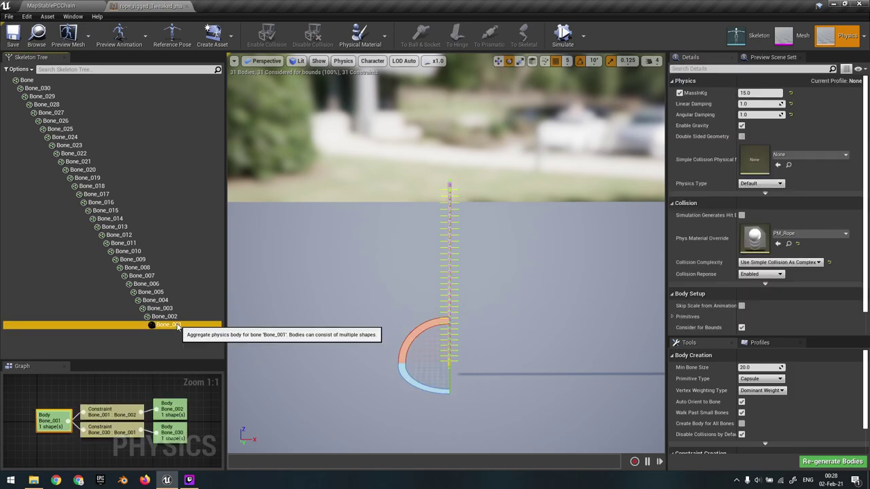
right_click(176, 327)
mouse_move(235, 75)
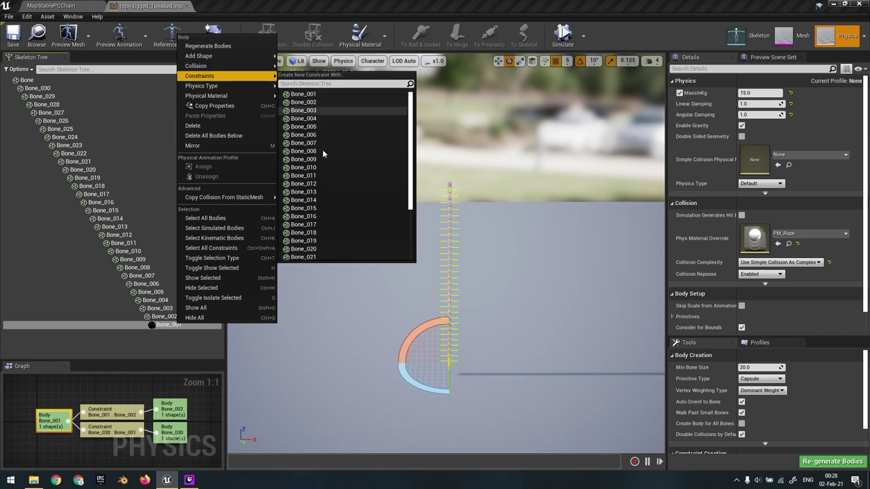
scroll(352, 216, "down", 3)
left_click(332, 250)
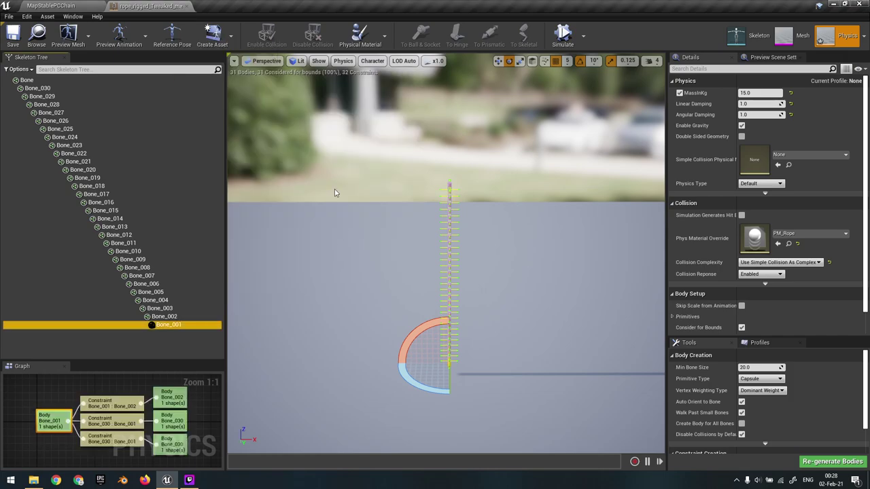
- Inspect the newly added Bone_030 : Bone_001 constraint against the existing one, and delete the new duplicate
left_click(117, 445)
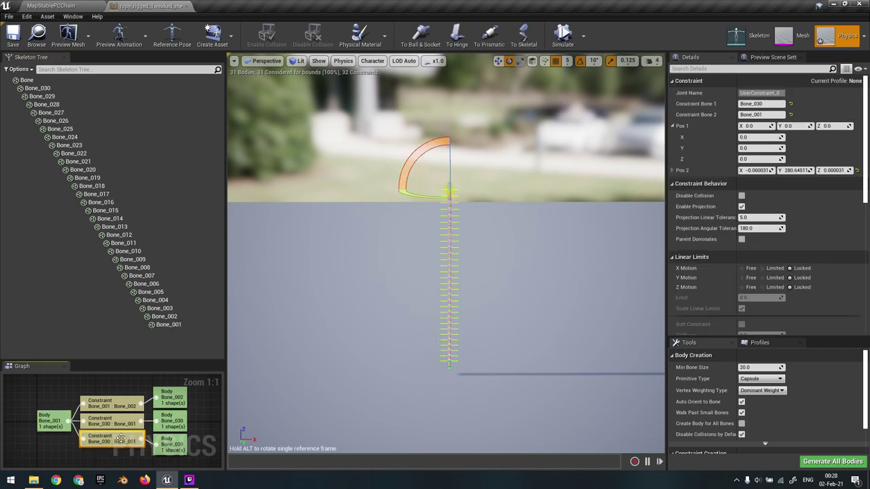
left_click(47, 425)
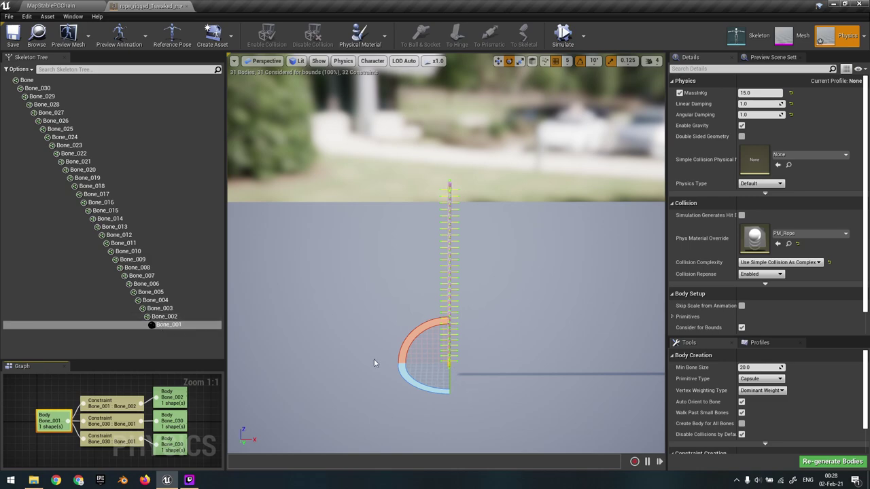
left_click(120, 440)
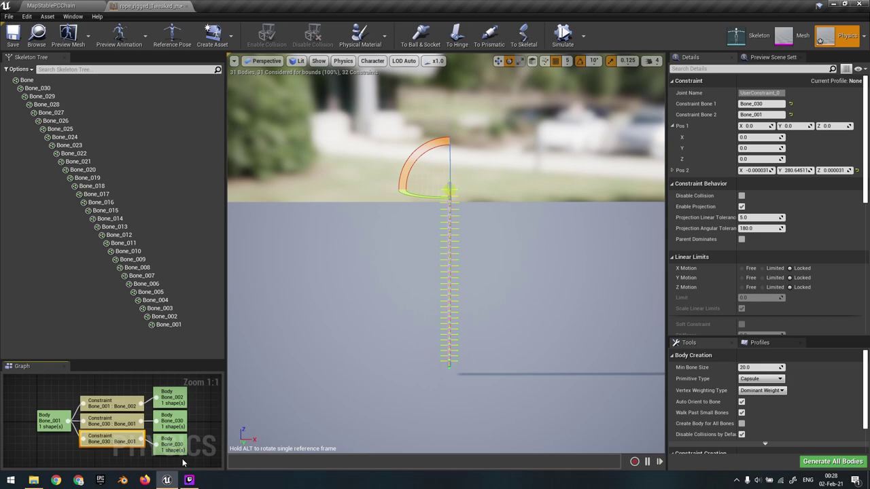
left_click(126, 424)
left_click(130, 438)
key("Delete")
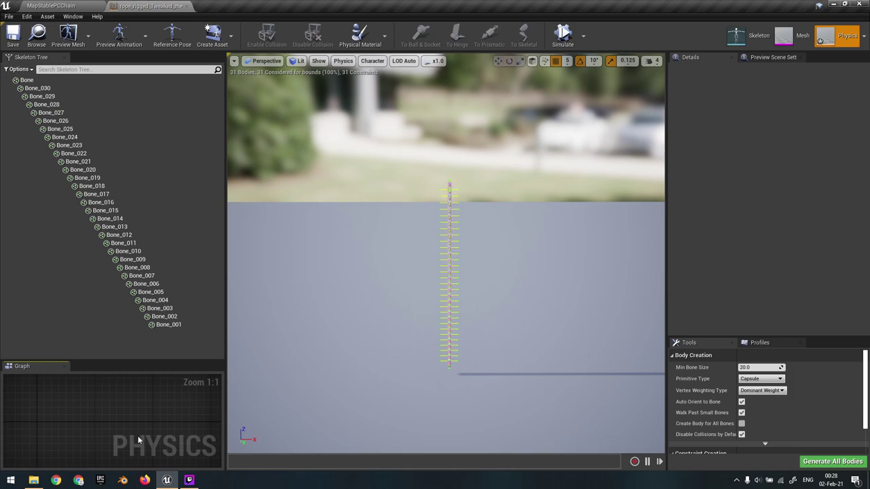
- Select the existing Bone_030 : Bone_001 constraint and review its constraint behavior and linear limits
left_click(166, 326)
left_click(110, 428)
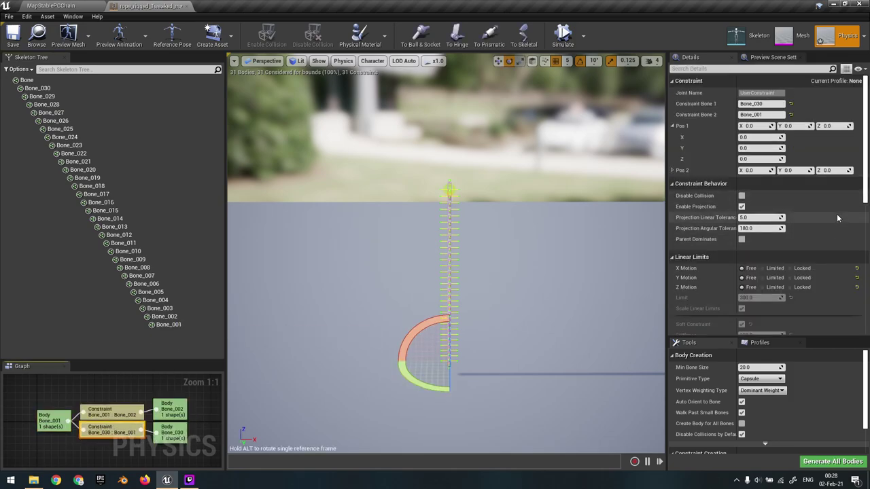
scroll(862, 202, "down", 3)
scroll(843, 205, "up", 3)
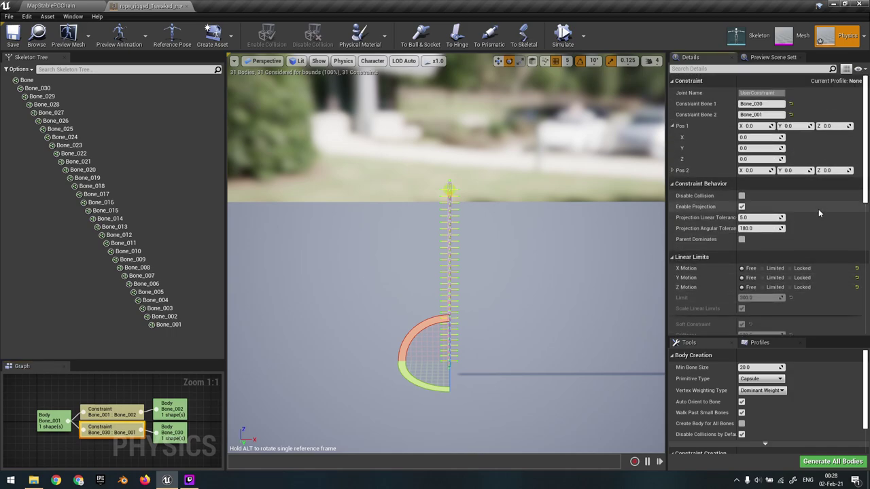
scroll(818, 208, "down", 3)
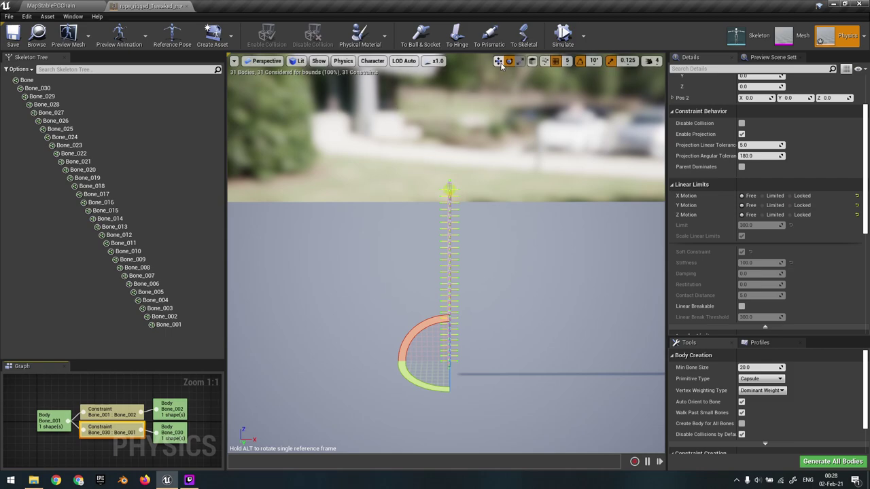
- Use the Move tool to examine where the Bone_001 and Bone_030 bodies and their end-to-end constraint sit, and review the constraint's settings
key("w")
right_click_drag(448, 357, 466, 336)
left_click(55, 420)
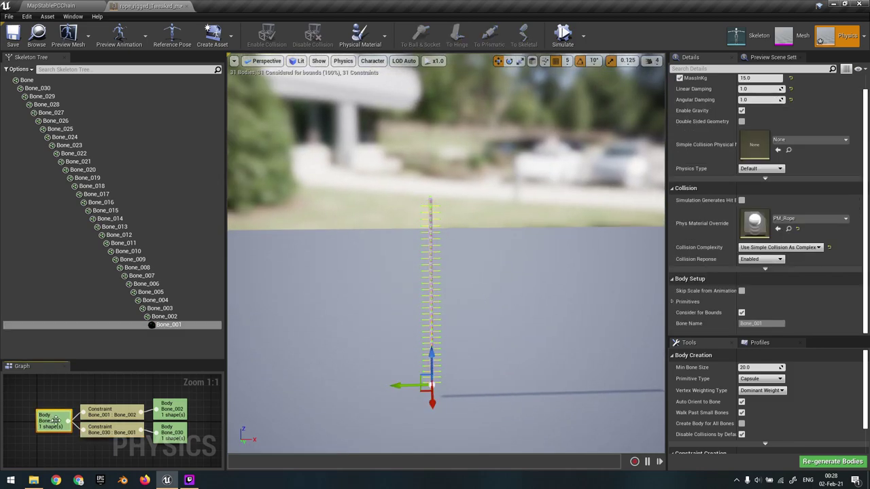
left_click(171, 434)
left_click(107, 427)
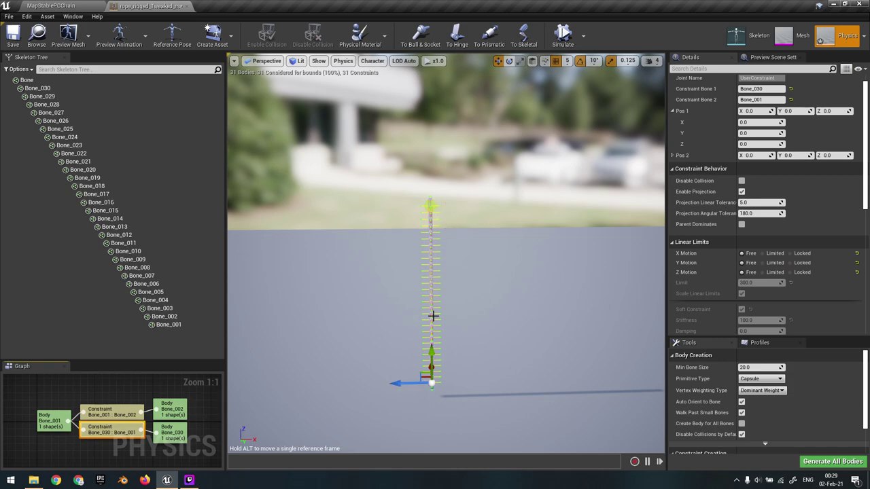
scroll(813, 262, "down", 6)
scroll(815, 235, "up", 5)
scroll(839, 250, "up", 2)
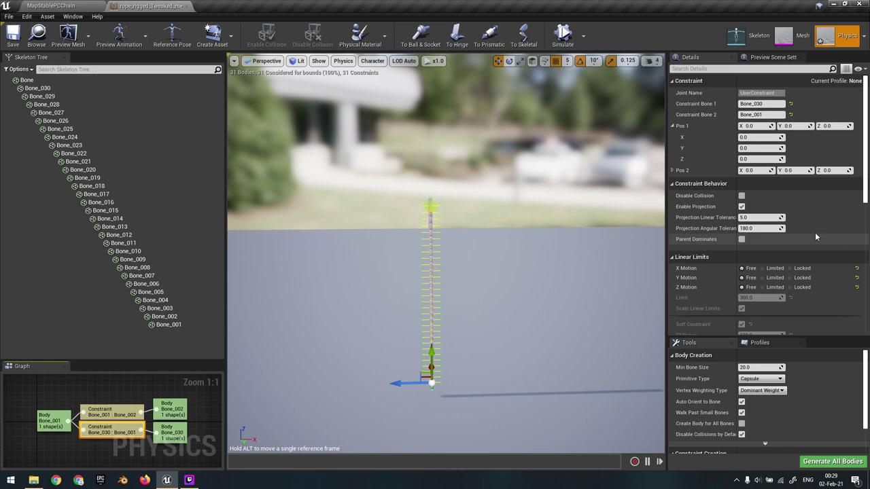
- Set the X, Y and Z linear motion of the Bone_030 : Bone_001 constraint to Limited
scroll(809, 255, "down", 2)
left_click(775, 239)
left_click(776, 248)
left_click(779, 258)
- Review the end-to-end constraint's linear limit, soft constraint stiffness, damping and angular limits
scroll(785, 254, "down", 2)
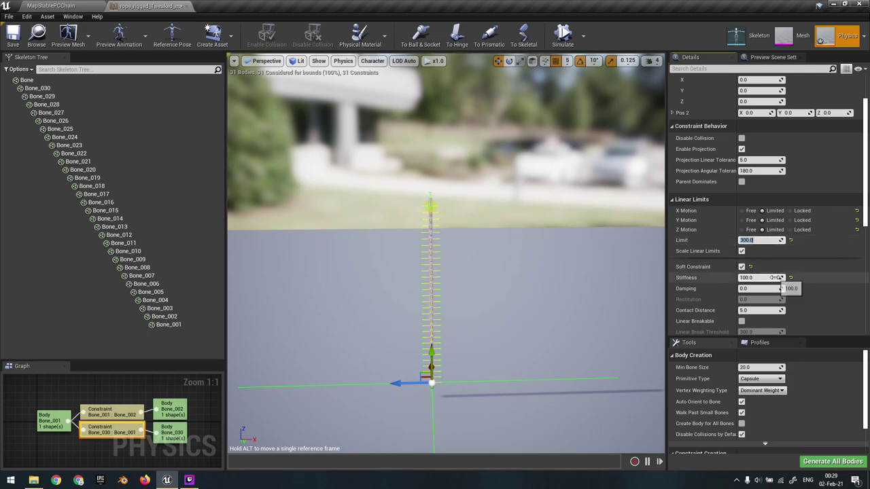
scroll(760, 272, "down", 2)
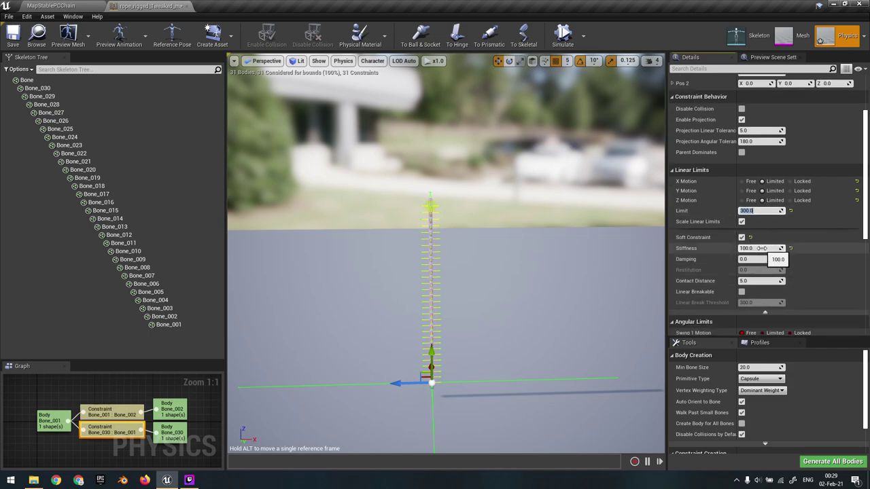
scroll(808, 267, "down", 2)
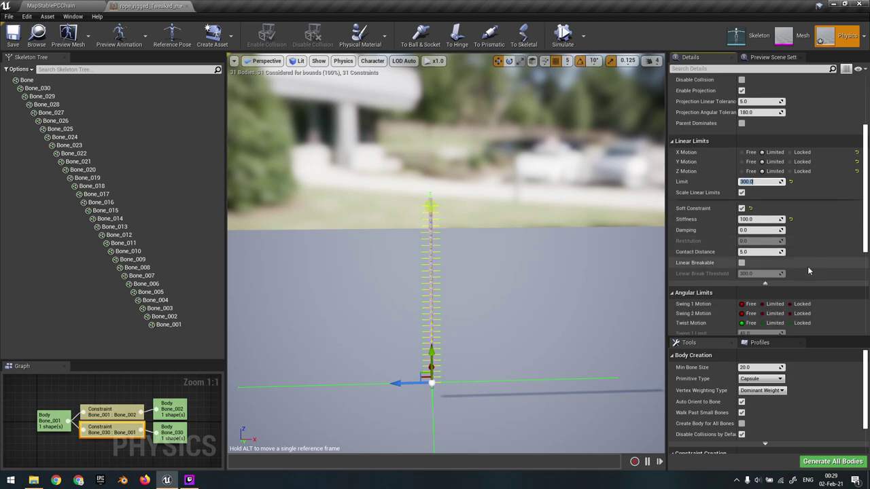
scroll(820, 264, "up", 3)
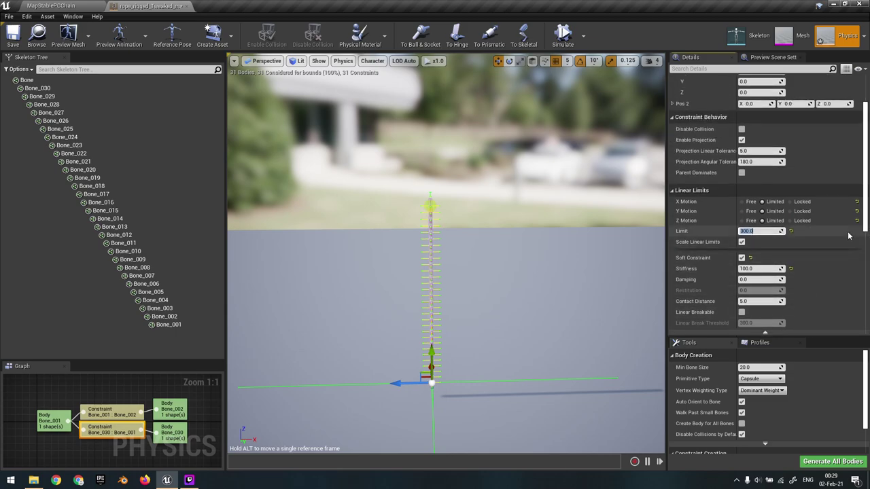
scroll(852, 232, "up", 4)
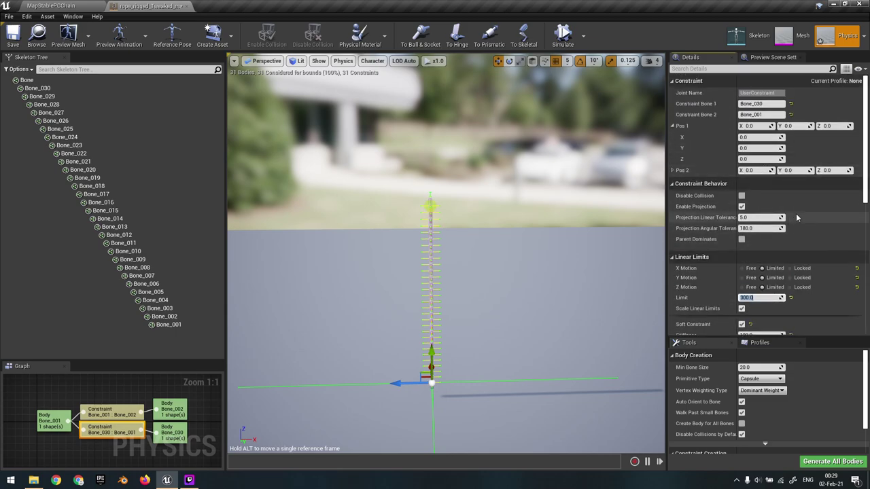
scroll(823, 235, "down", 10)
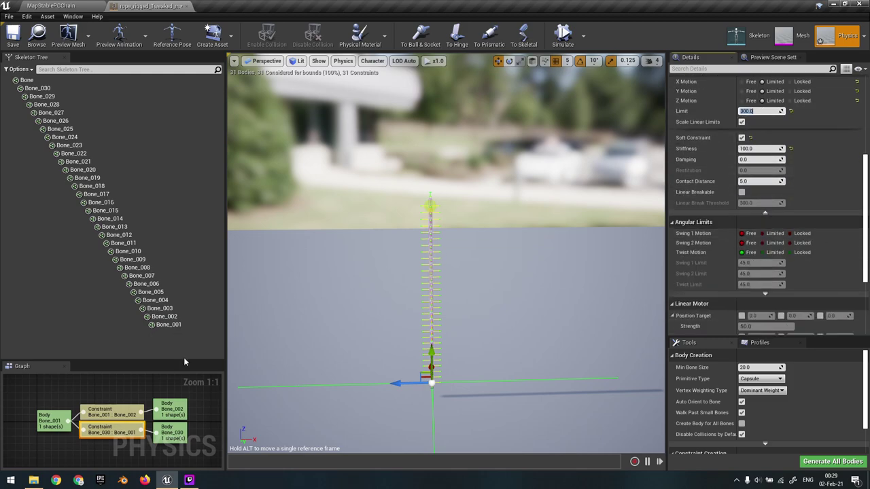
- Delete the existing Bone_030 : Bone_001 constraint and recreate it from the Bone_001 body to Bone_030
right_click(114, 426)
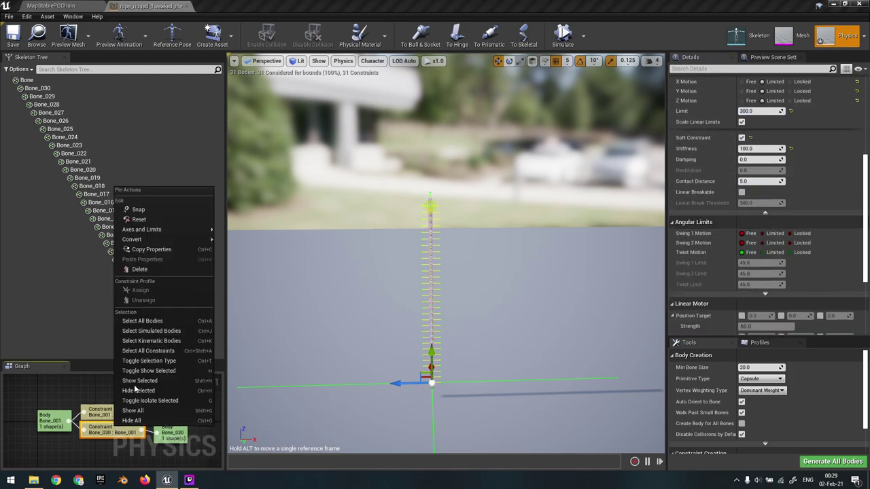
left_click(158, 269)
left_click(178, 325)
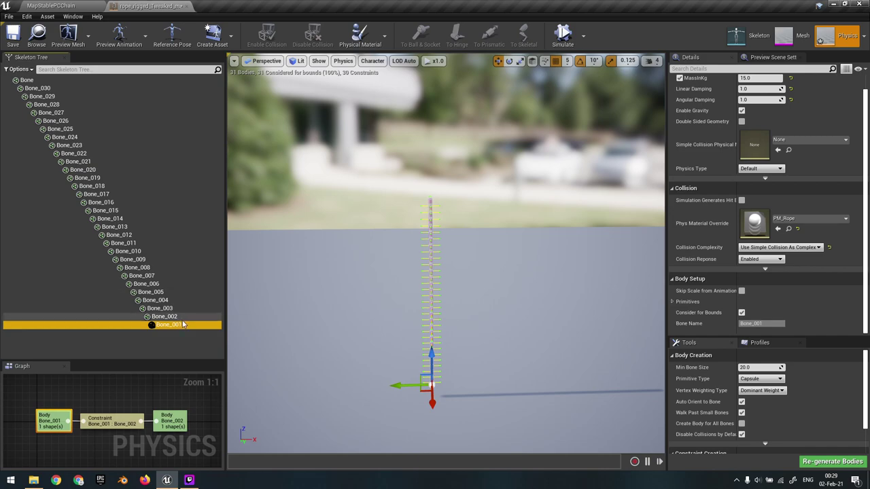
right_click(186, 328)
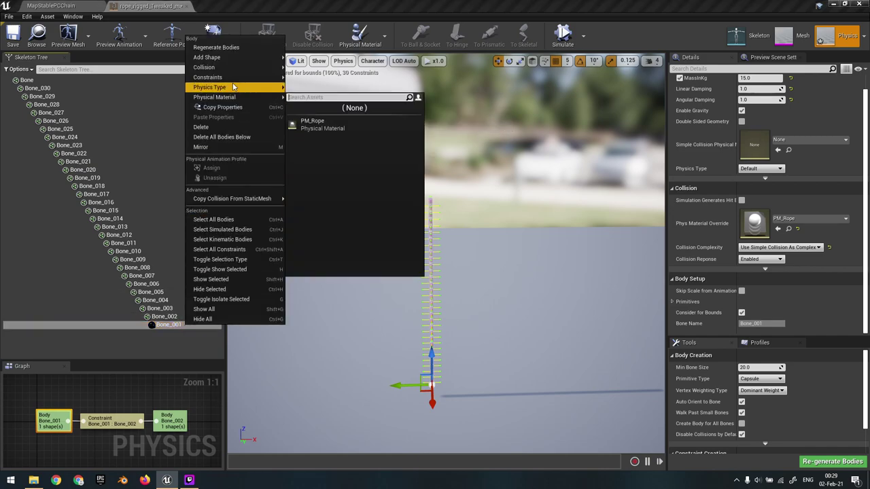
mouse_move(238, 80)
scroll(362, 216, "down", 3)
left_click(343, 250)
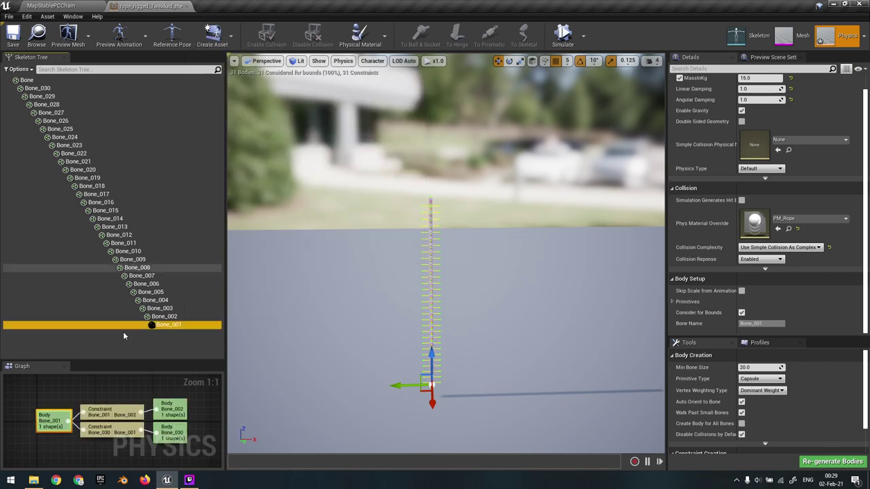
- Inspect the new Bone_030 : Bone_001 constraint and the two bodies it links
left_click(124, 433)
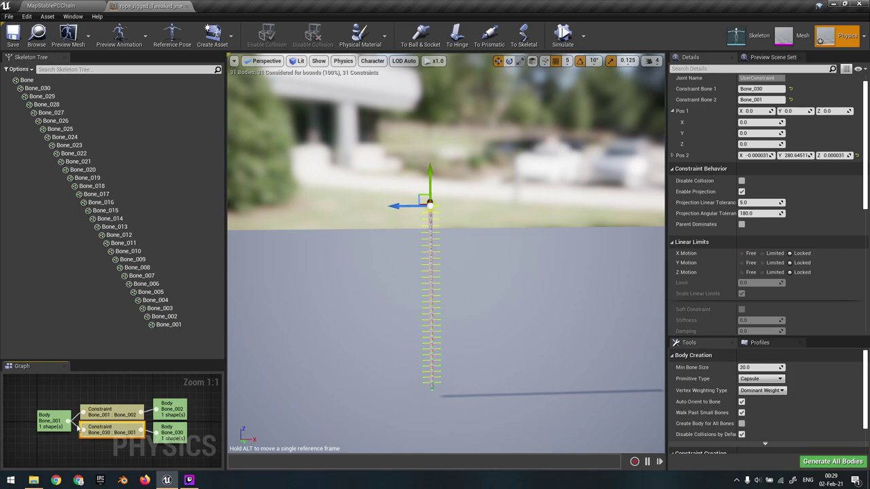
left_click(180, 433)
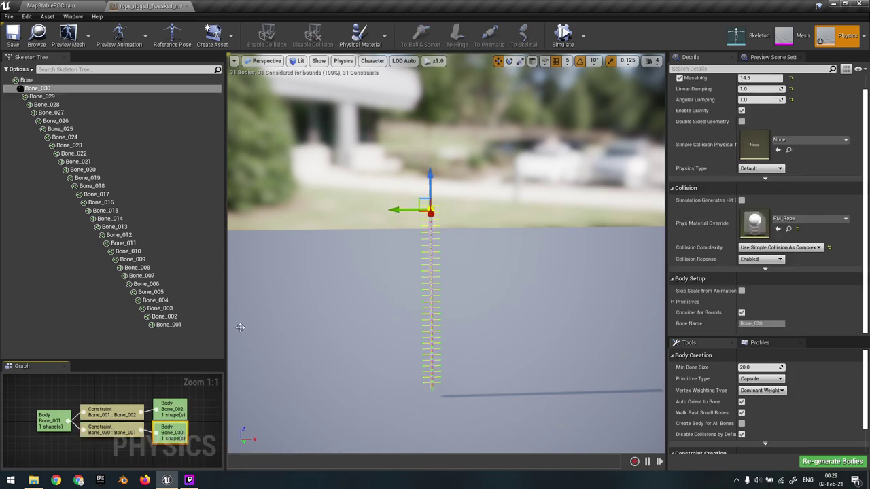
left_click(50, 418)
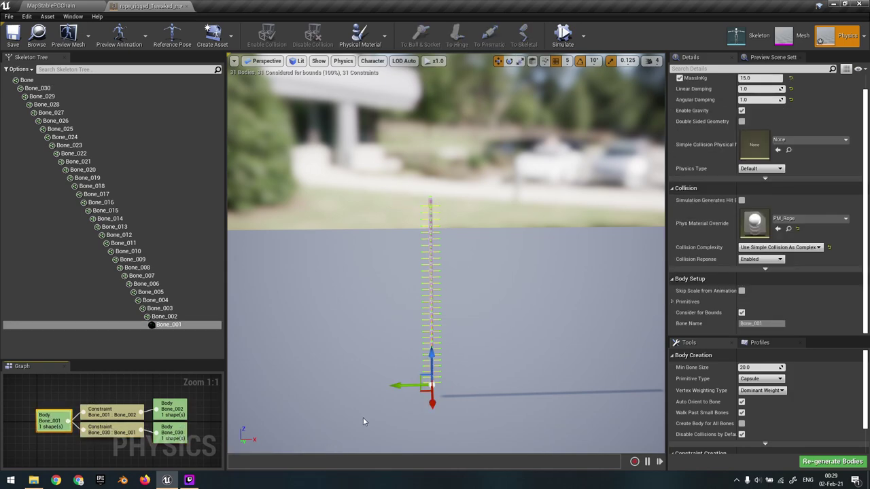
left_click(125, 432)
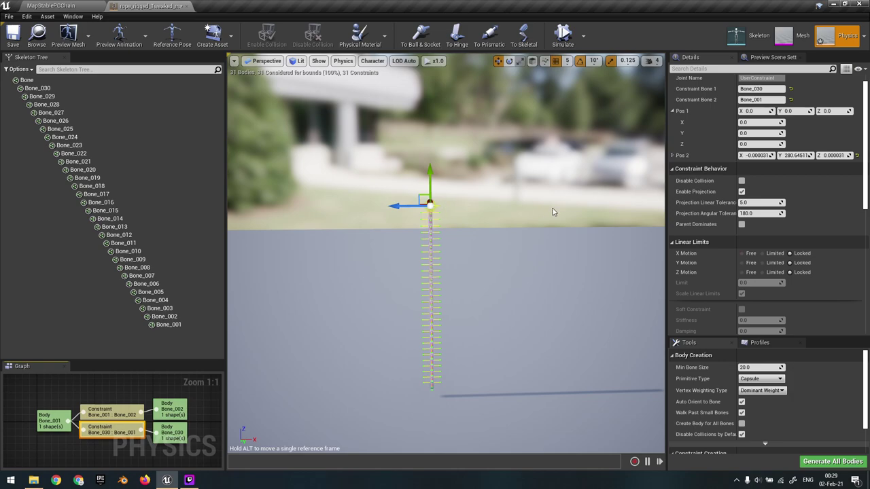
right_click_drag(548, 214, 562, 211)
- Set the new end-to-end constraint's X, Y and Z linear motion to Limited with a limit of 300
scroll(792, 263, "down", 1)
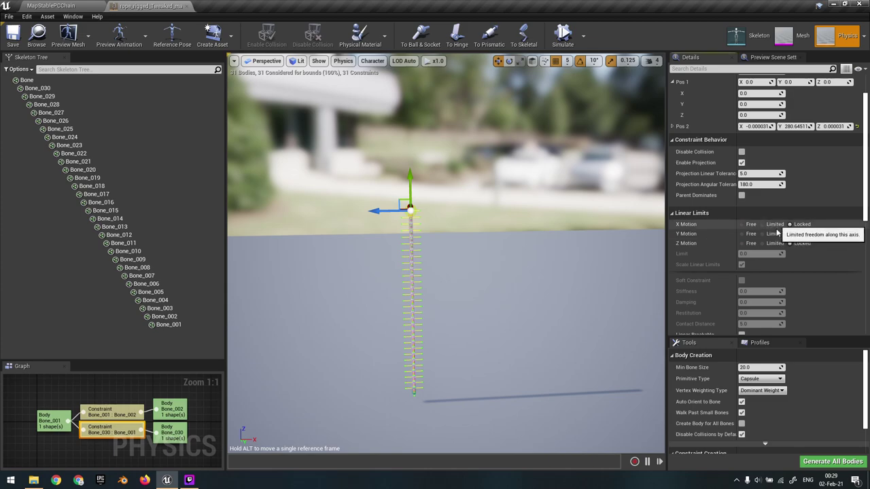
left_click(763, 224)
left_click(763, 234)
left_click(763, 244)
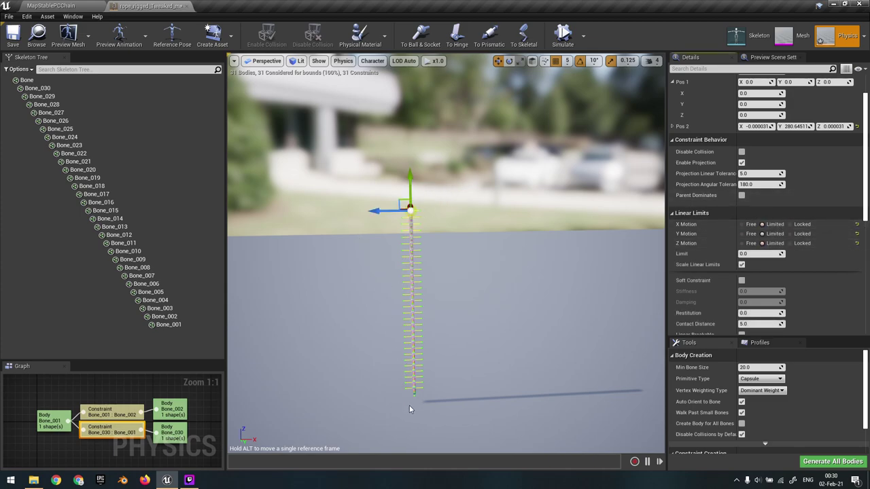
scroll(754, 218, "down", 2)
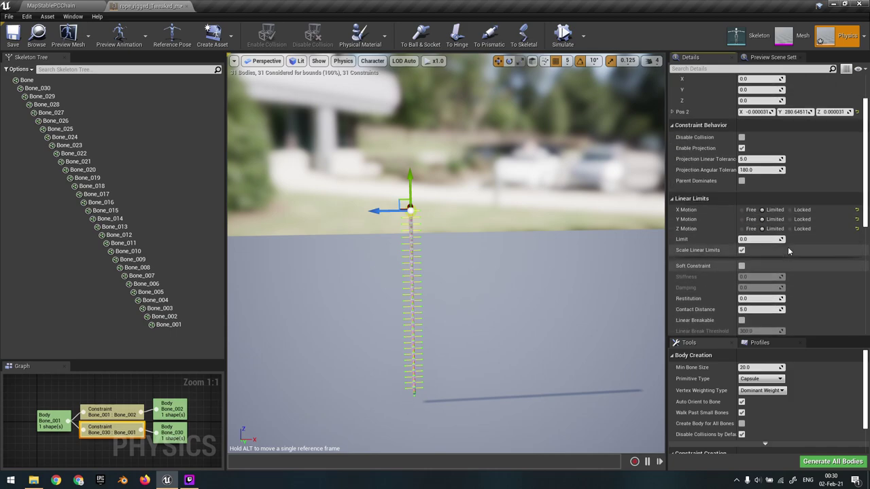
left_click(756, 239)
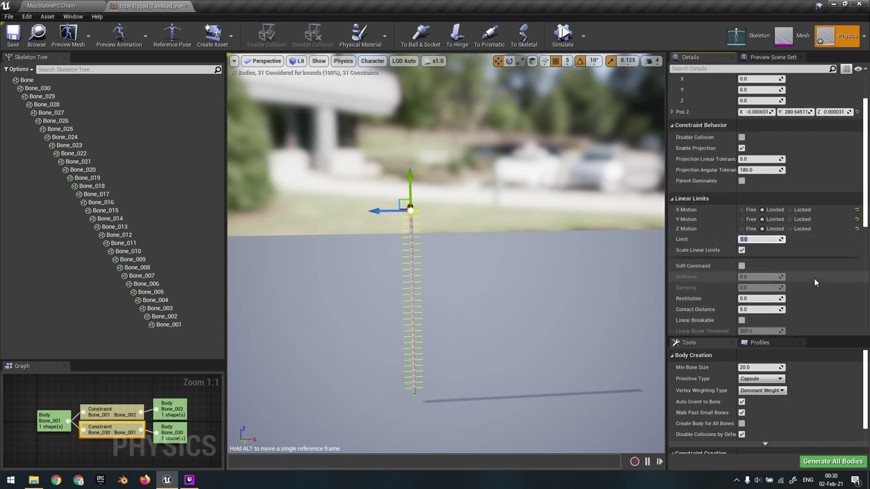
type("300")
key("Return")
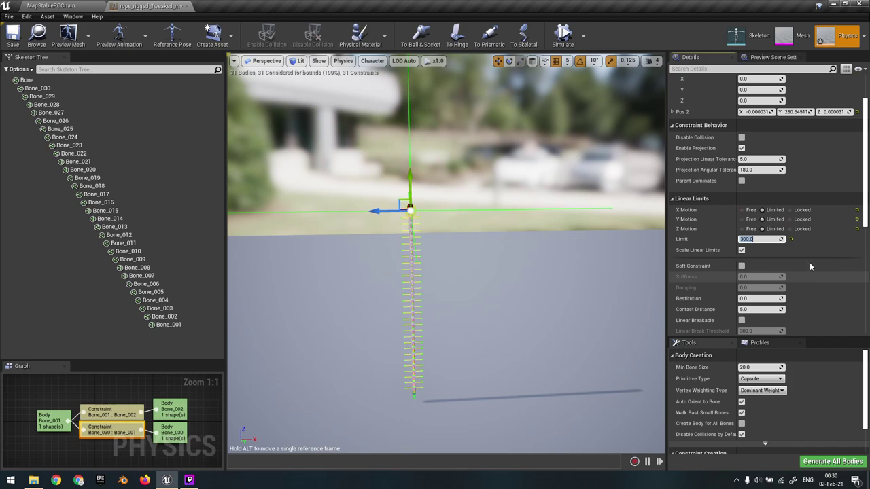
- Enable the soft constraint in the end-to-end constraint's linear limits and set its stiffness to 50
scroll(809, 263, "down", 2)
left_click(741, 237)
left_click(770, 248)
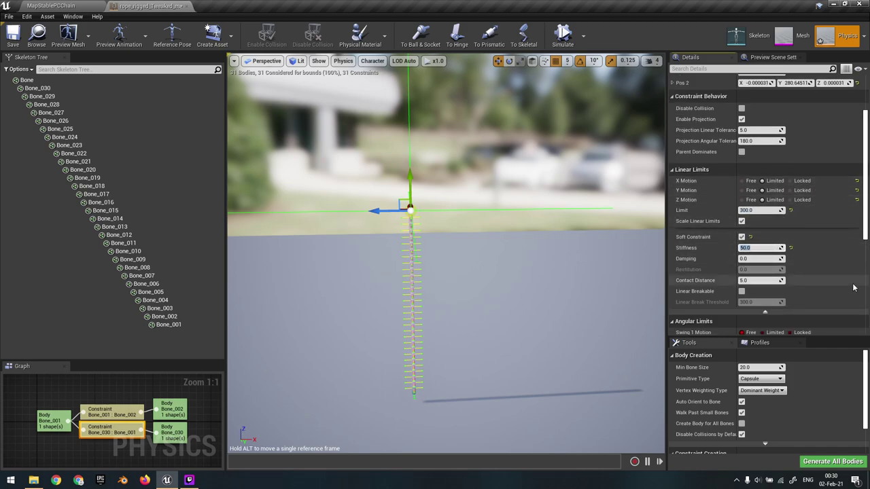
- Review the new constraint's linear and angular limits and examine where it sits on the rope
scroll(824, 285, "down", 6)
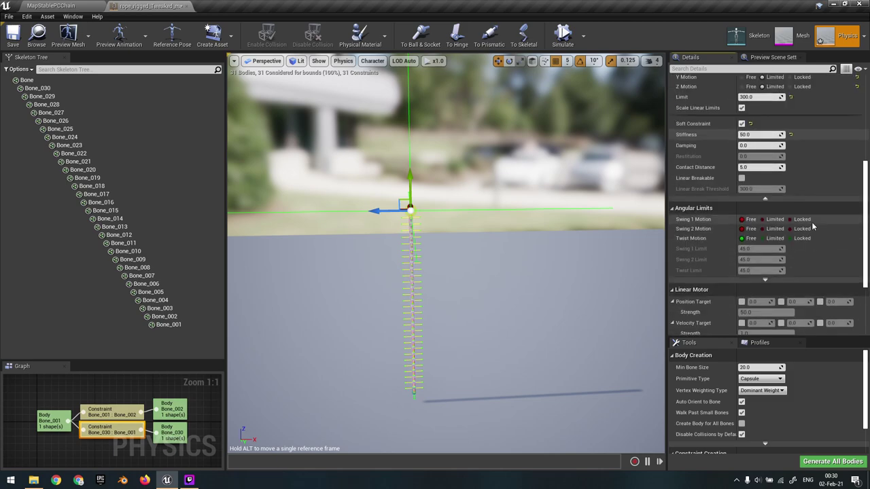
scroll(823, 248, "up", 4)
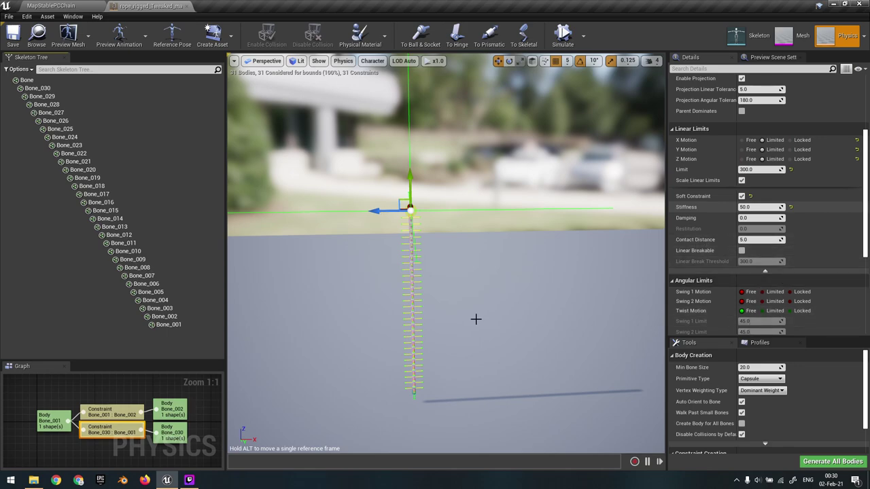
scroll(823, 257, "up", 1)
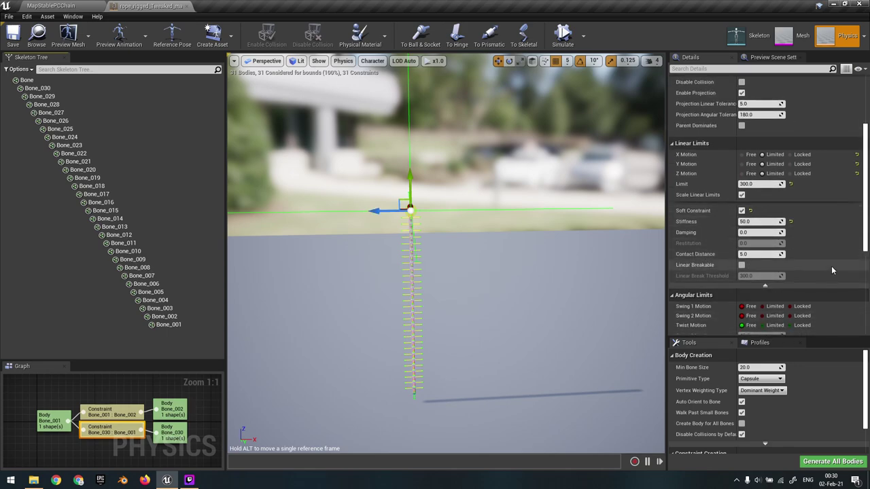
scroll(830, 266, "up", 2)
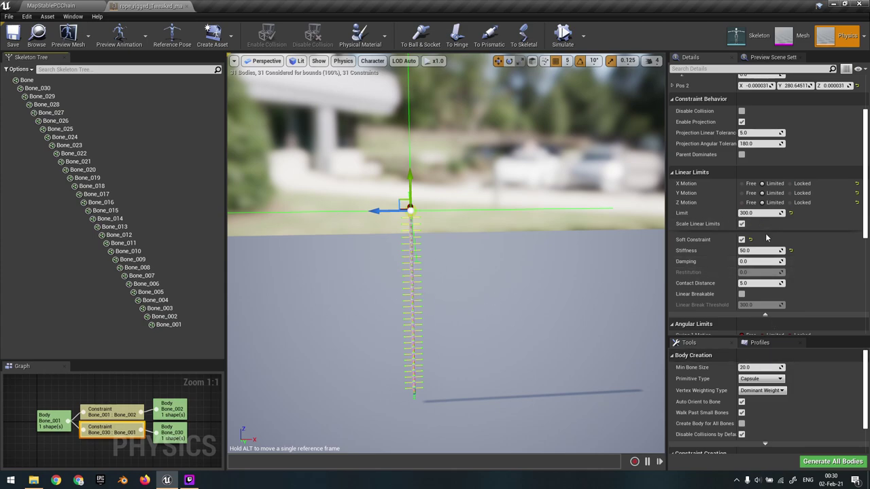
scroll(426, 286, "down", 1)
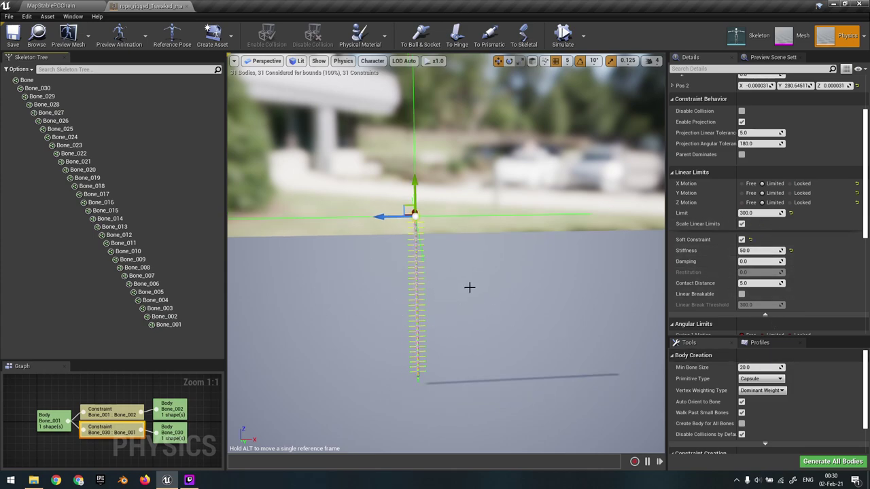
right_click_drag(470, 288, 466, 277)
scroll(802, 266, "down", 5)
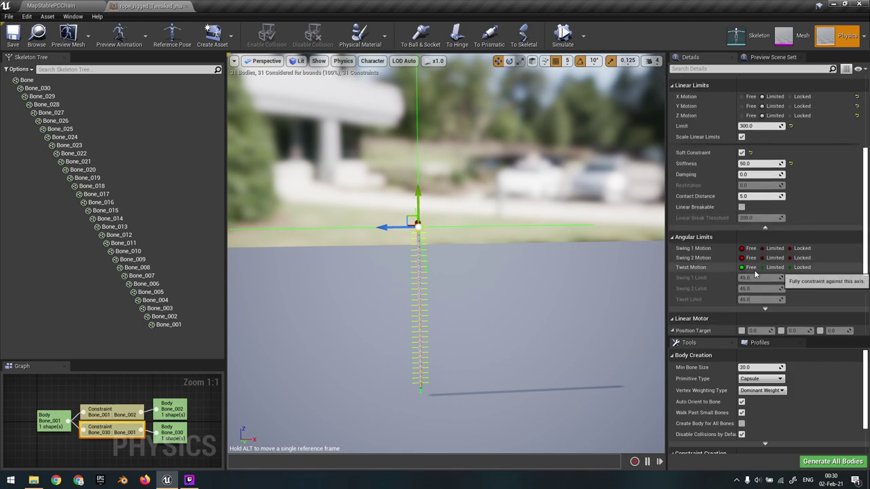
scroll(811, 270, "up", 5)
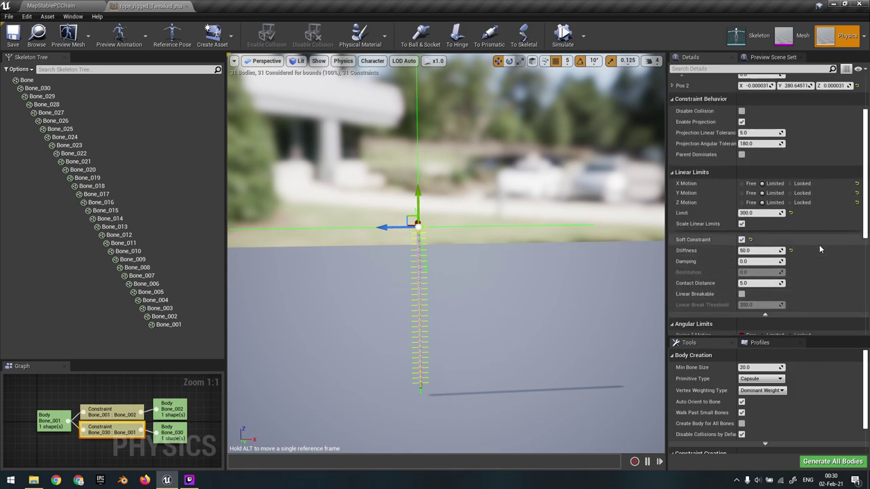
right_click_drag(435, 238, 362, 247)
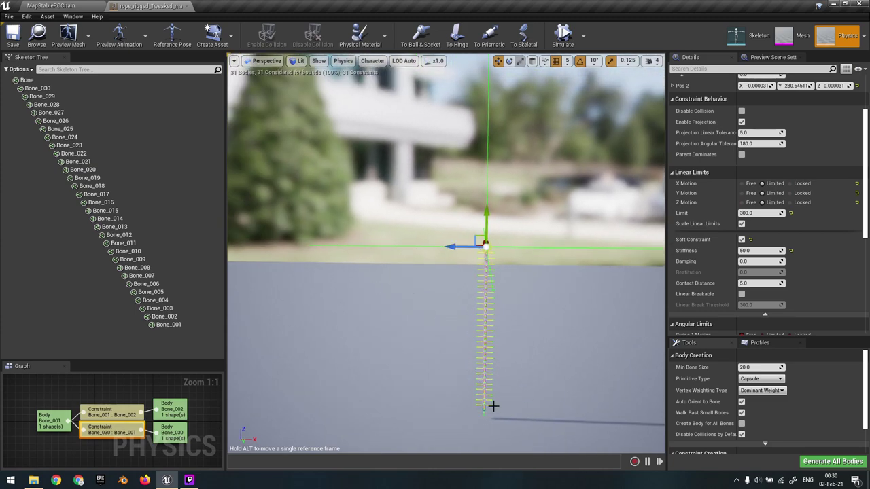
right_click_drag(439, 254, 440, 248)
- Save the physics asset and play the MapStablePCChain level to observe the hanging ropes, ending the session after a closer look
left_click(14, 36)
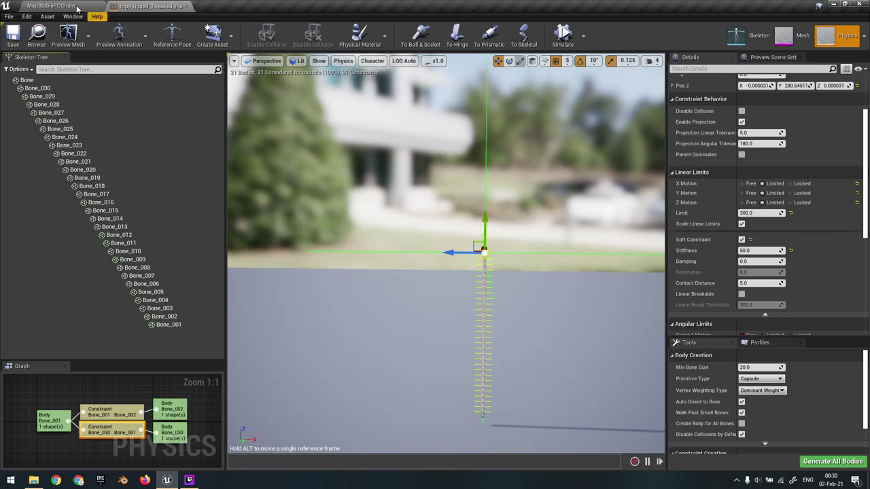
left_click(78, 9)
right_click_drag(427, 166, 493, 93)
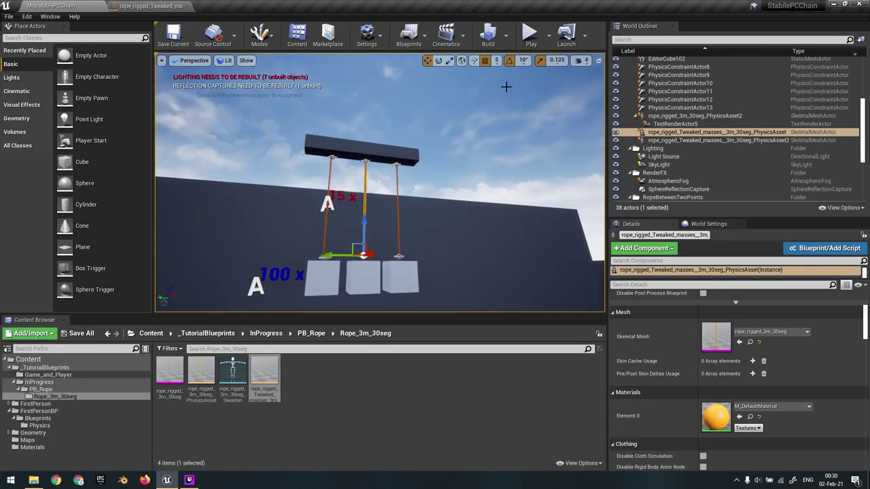
left_click(529, 34)
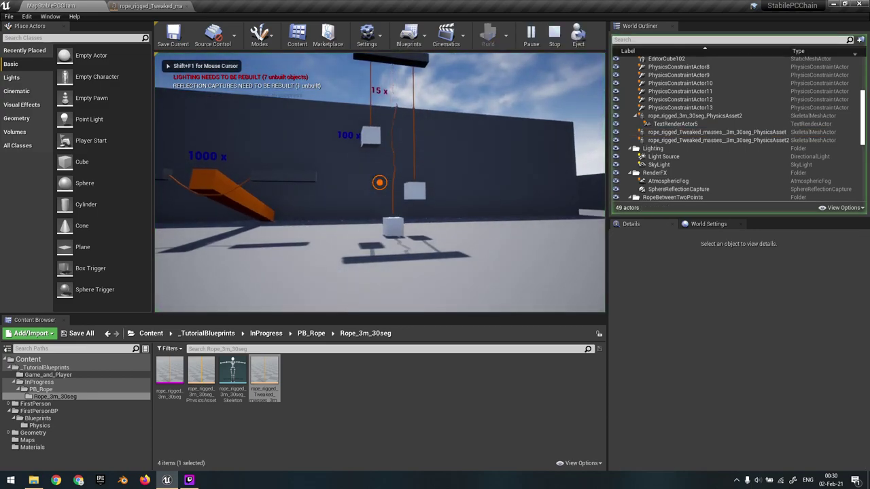
key("w")
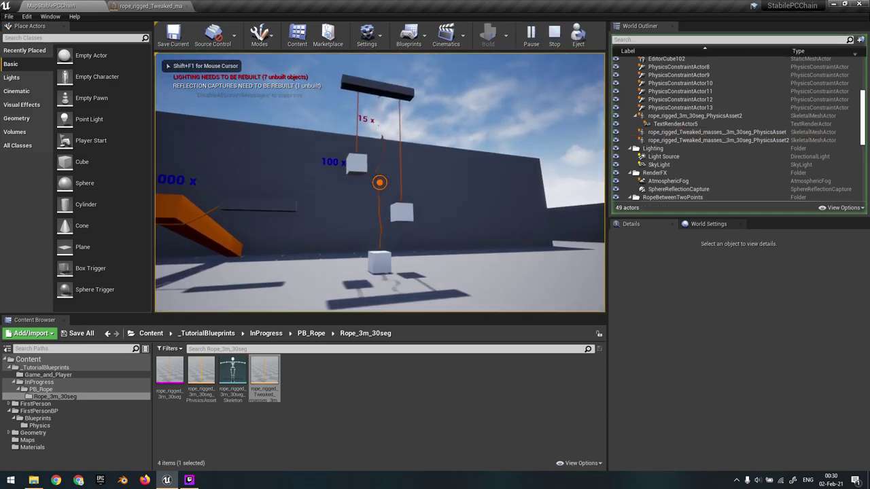
key("w")
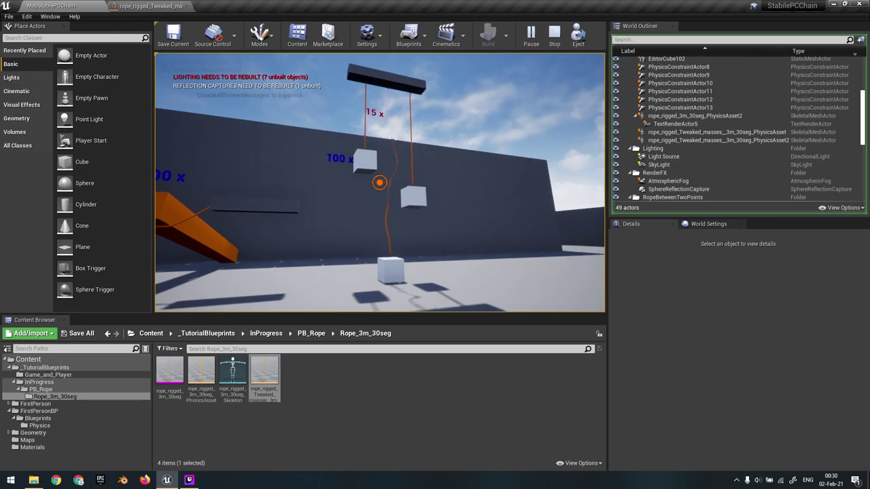
key("Escape")
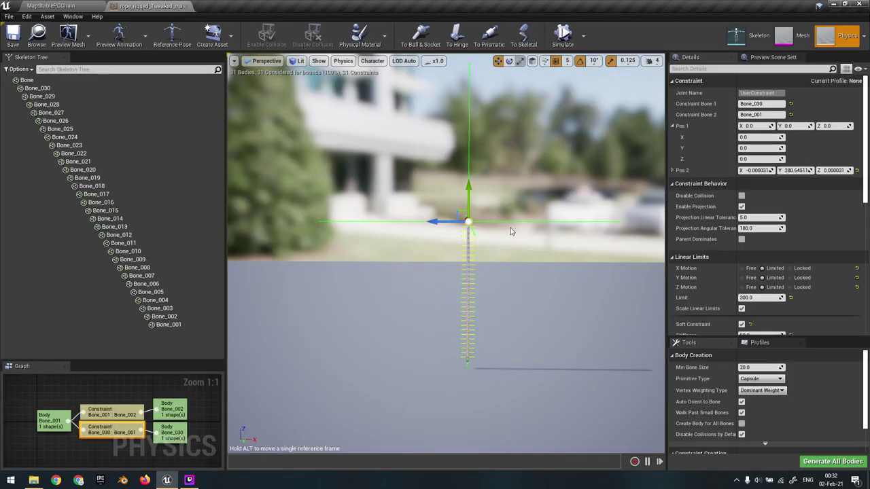
- Set the Pos 2 X, Y and Z values of the Bone_030 : Bone_001 constraint to 0 in the rope physics asset
mouse_move(519, 229)
right_mouse_down()
mouse_move(531, 227)
mouse_move(544, 197)
mouse_move(557, 199)
mouse_move(527, 199)
mouse_move(524, 242)
right_mouse_up()
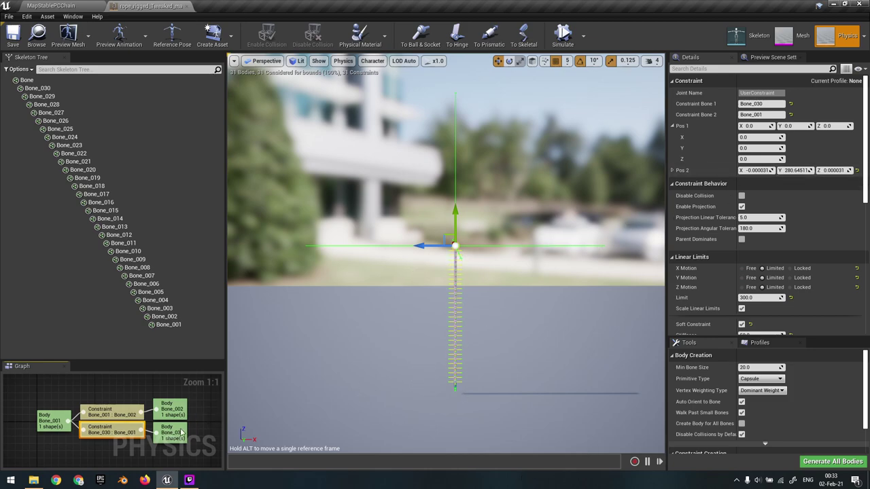
left_click(121, 410)
left_click(114, 430)
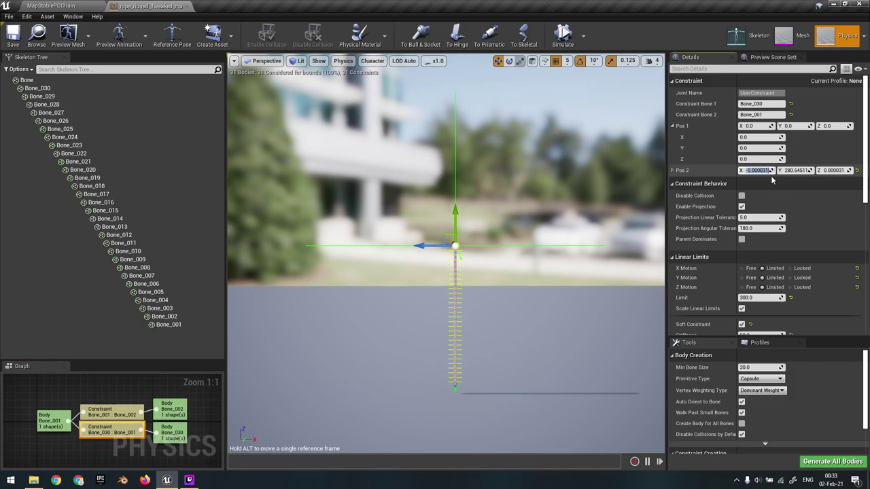
type("0")
key("Tab")
type("0")
key("Tab")
type("0")
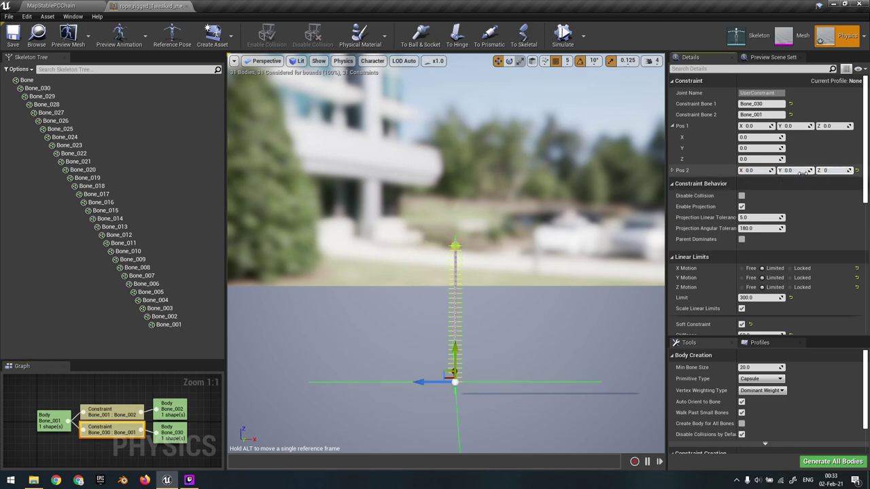
- Examine the end-to-end constraint's position on the rope from several angles and review its settings
right_click(603, 263)
right_click_drag(602, 264, 595, 284)
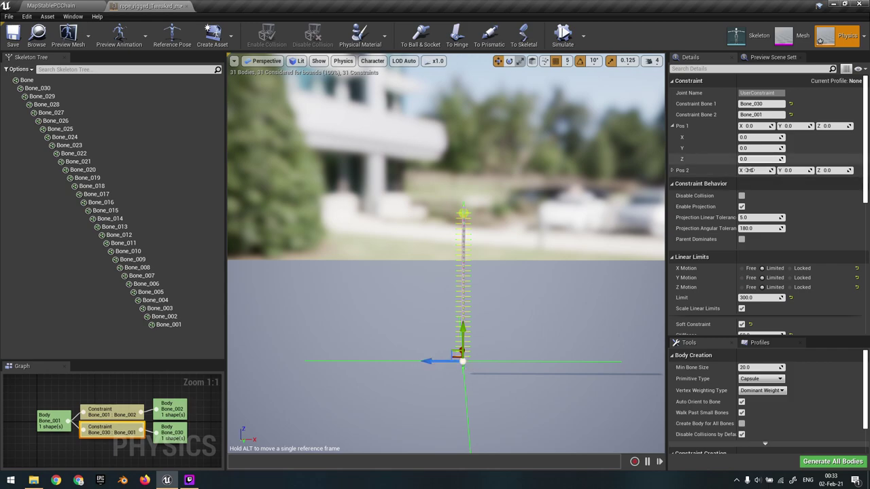
right_click_drag(598, 279, 601, 270)
right_click_drag(642, 194, 456, 325)
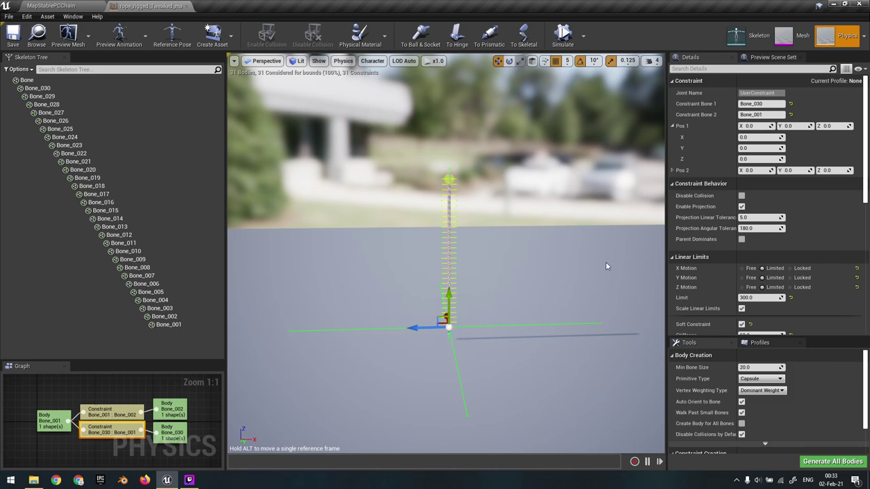
right_click_drag(498, 265, 506, 241)
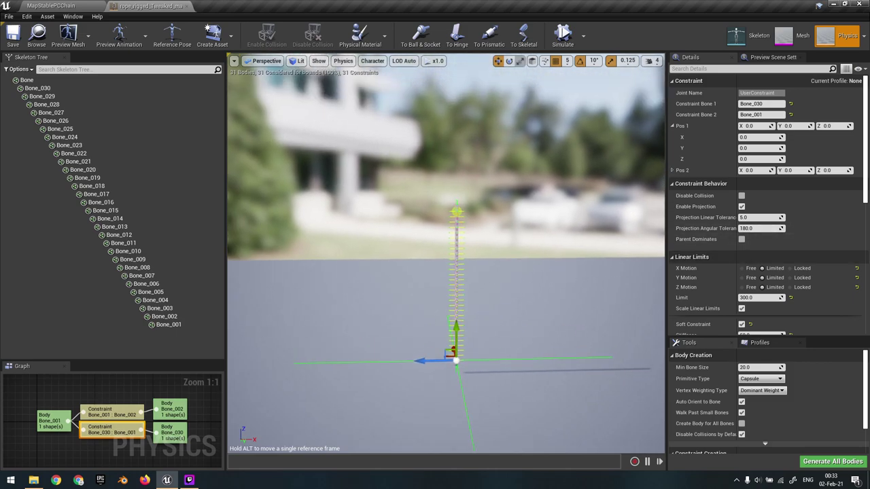
scroll(815, 256, "down", 4)
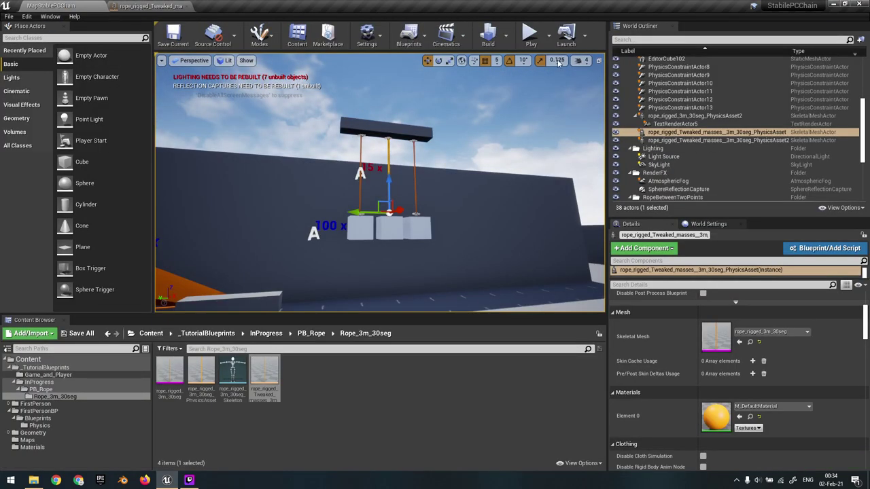
- Play the MapStablePCChain level, approach the hanging ropes to test how they hold their cubes, and end the session
left_click(529, 34)
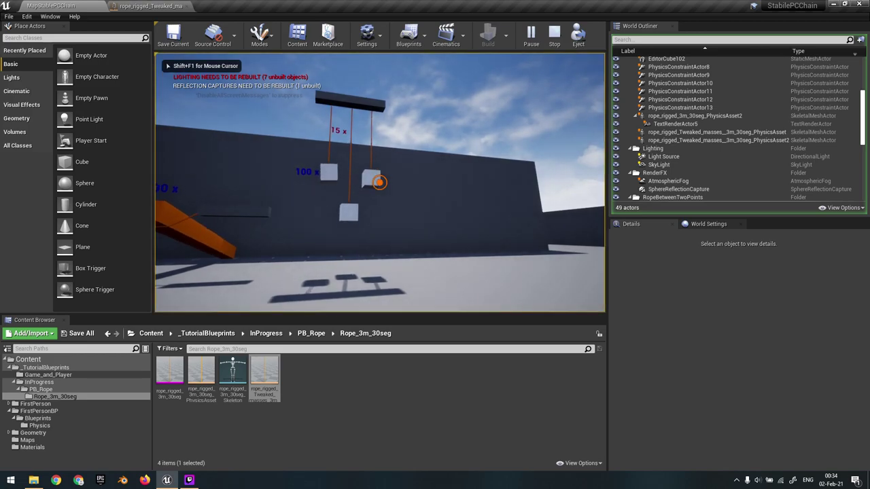
key("w")
key("a")
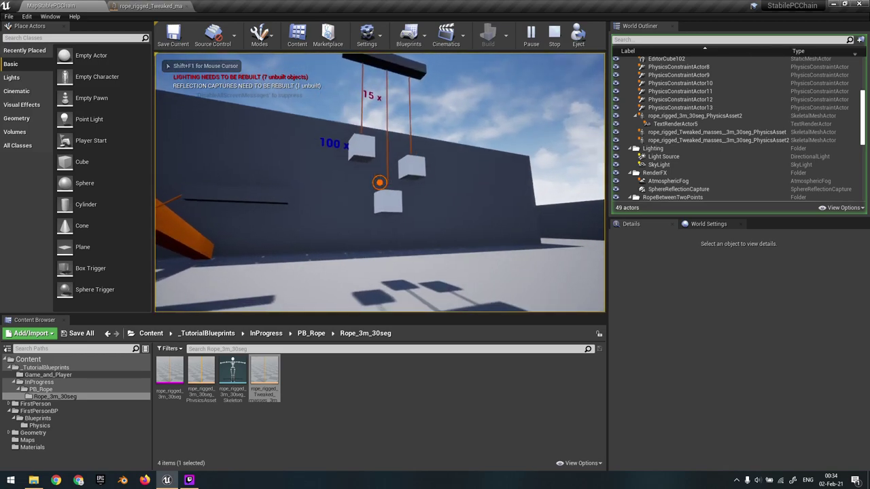
left_click(380, 182)
key("w")
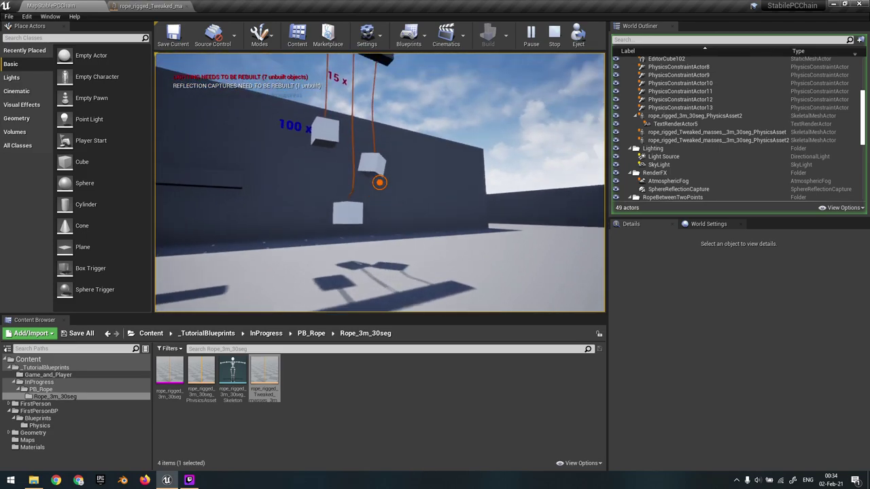
key("Escape")
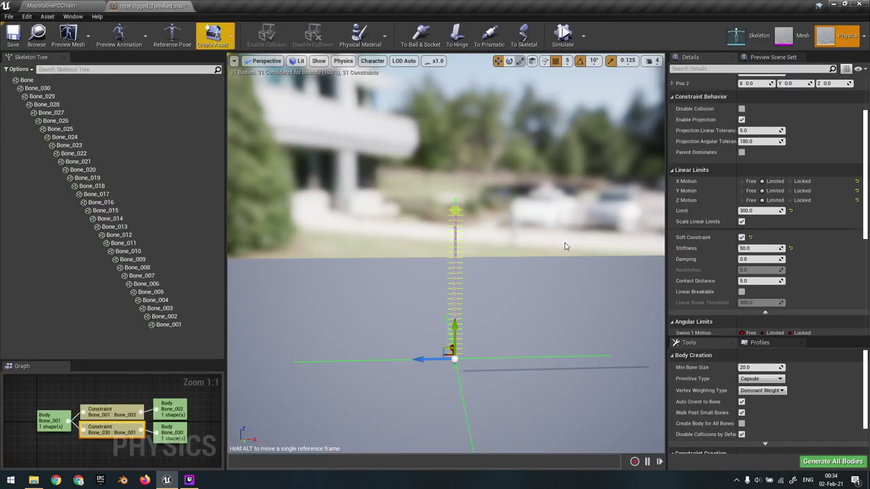
- Set the Bone_030 : Bone_001 constraint's linear X, Y and Z motion to Free and save the rope physics asset
right_click_drag(565, 246, 593, 256)
scroll(776, 245, "up", 4)
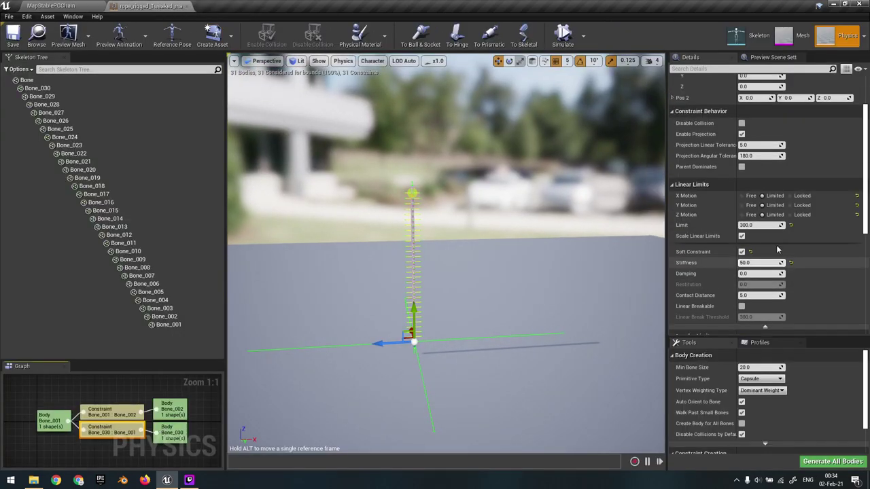
scroll(816, 247, "down", 2)
scroll(820, 250, "down", 1)
left_click(743, 229)
left_click(742, 220)
left_click(742, 211)
left_click(13, 35)
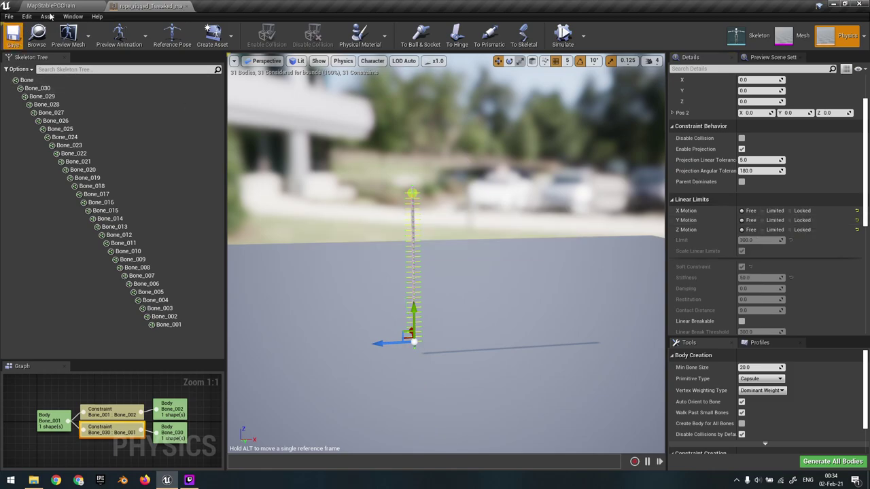
- Play the MapStablePCChain level to observe the middle rope with its end-to-end constraint's linear motion free, and end the session
left_click(51, 6)
left_click(531, 35)
left_click(379, 182)
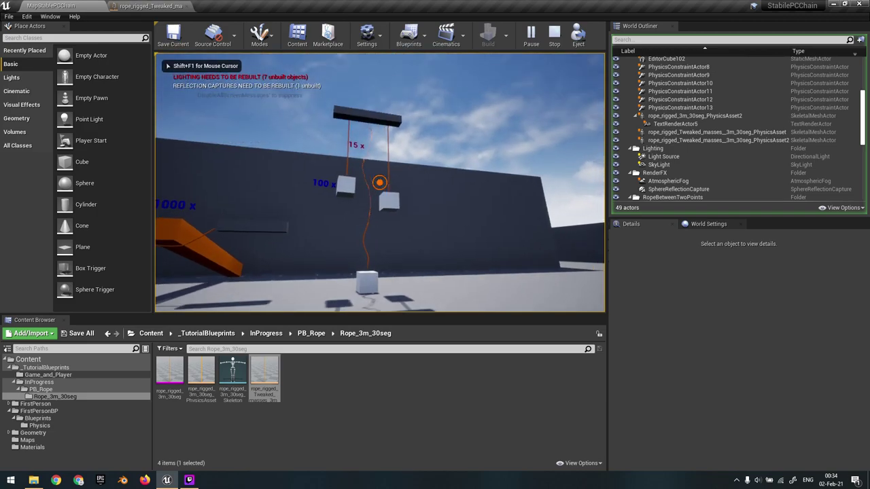
key("a")
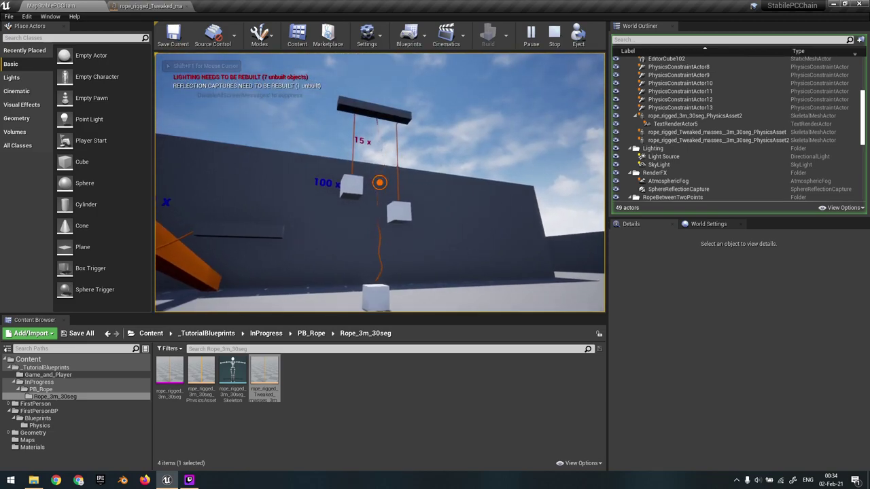
key("Escape")
- Set the linear X, Y and Z motion of the rope asset's Bone_030 : Bone_001 constraint to Limited
left_click(152, 6)
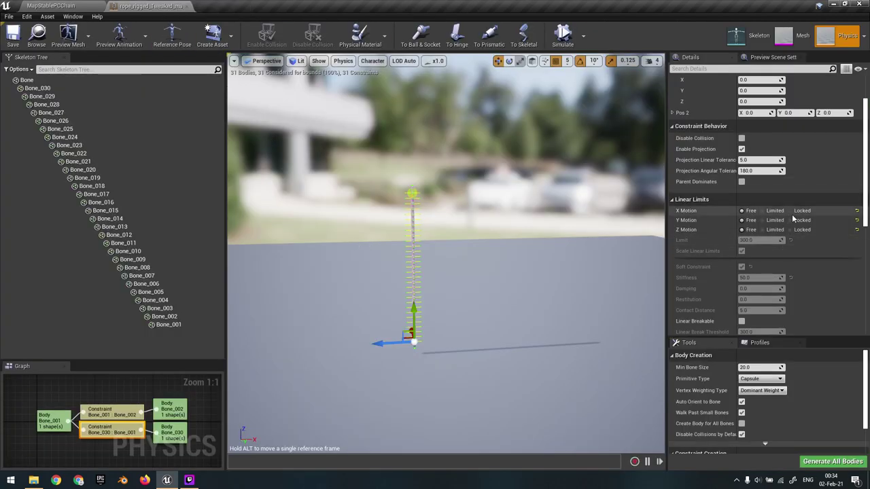
scroll(796, 216, "up", 2)
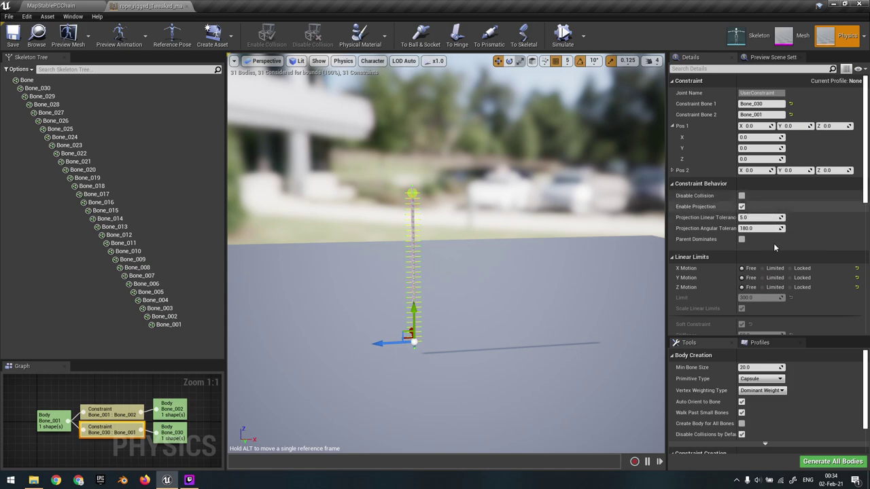
left_click(775, 268)
left_click(774, 278)
left_click(777, 288)
scroll(822, 283, "down", 4)
right_click_drag(585, 293, 544, 299)
- Set the soft linear constraint's Stiffness to 100 and save the rope physics asset
left_click(762, 278)
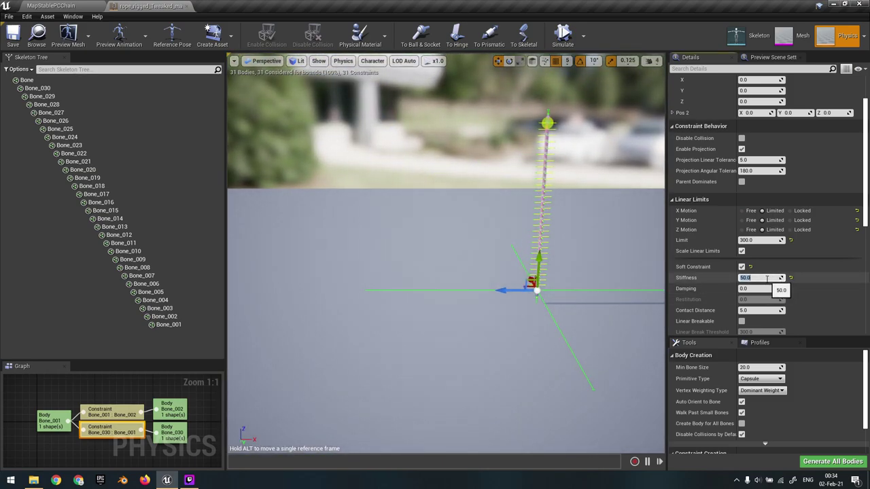
key("Return")
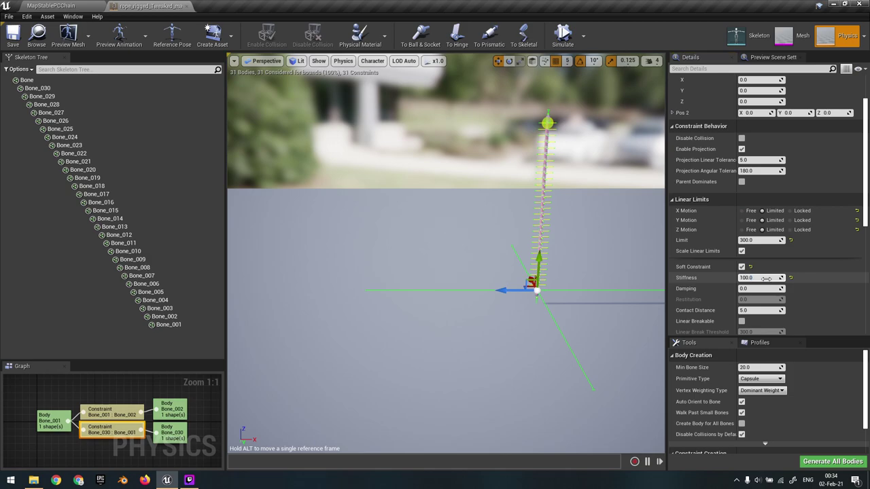
left_click(14, 38)
- Play the MapStablePCChain level, view the three hanging ropes from closer up, and stop the session
left_click(61, 6)
left_click(530, 34)
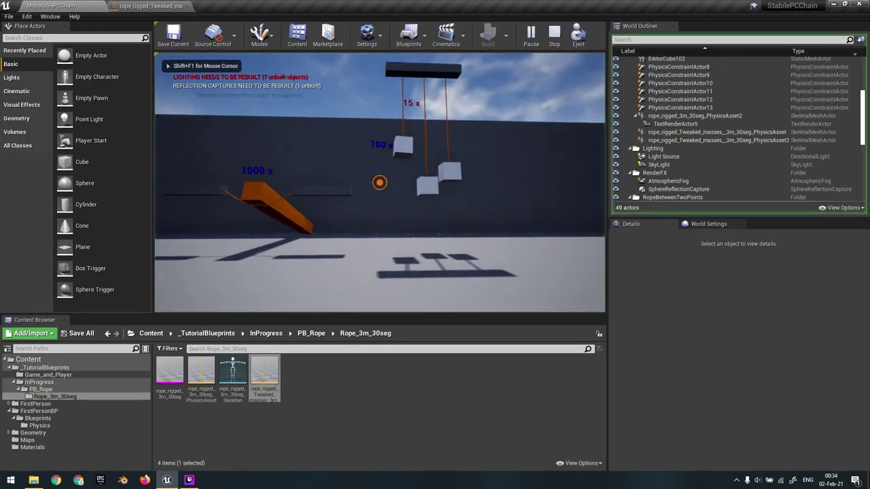
key("w")
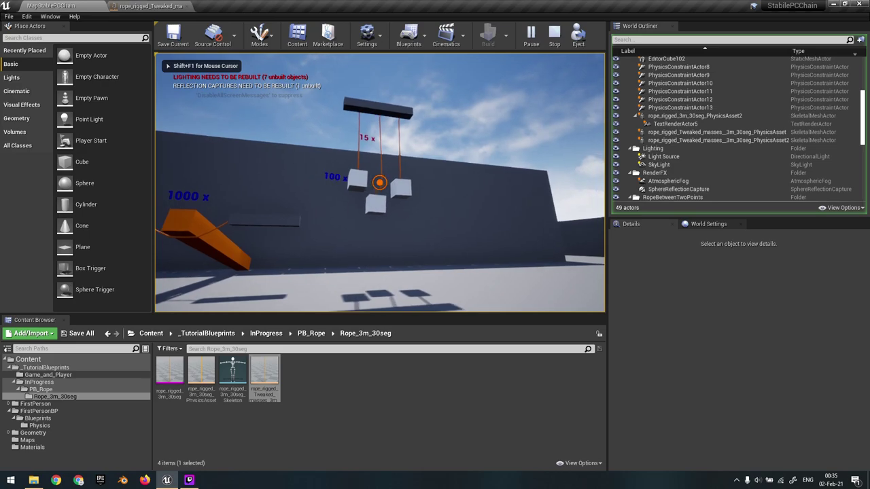
key("w")
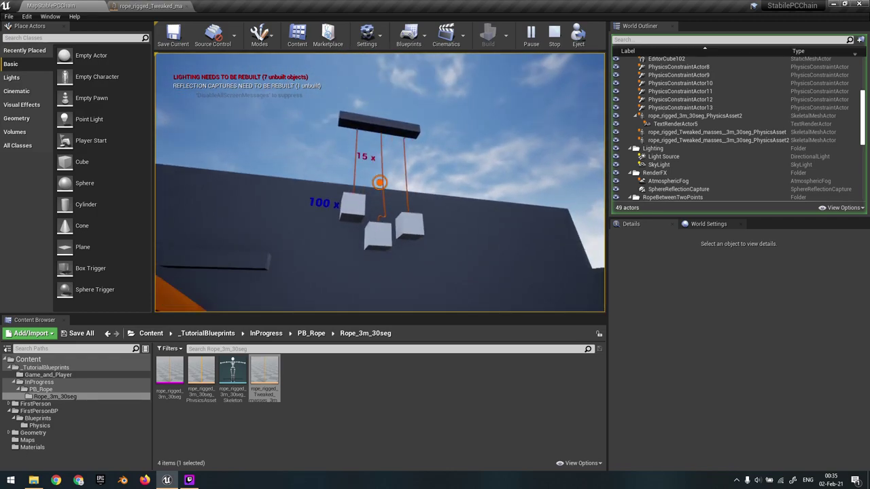
key("shift+F1")
left_click(555, 35)
- Review the end-to-end constraint's linear limits in the rope asset and replay the level to inspect the middle rope's lower end
left_click(145, 6)
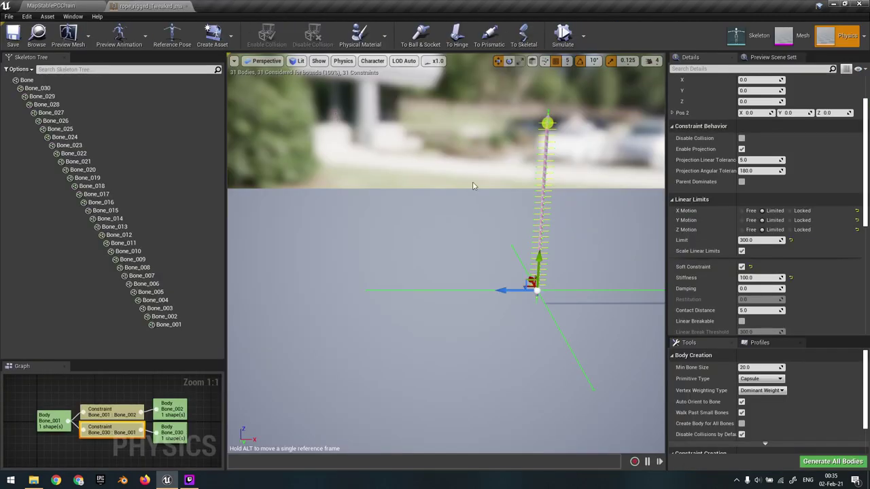
mouse_move(508, 299)
right_mouse_down()
mouse_move(516, 293)
mouse_move(508, 299)
right_mouse_up()
scroll(814, 294, "down", 1)
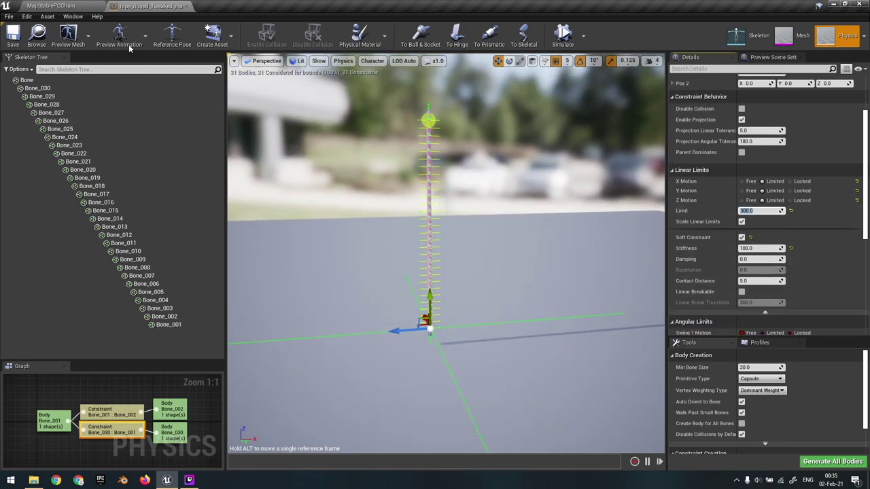
left_click(51, 5)
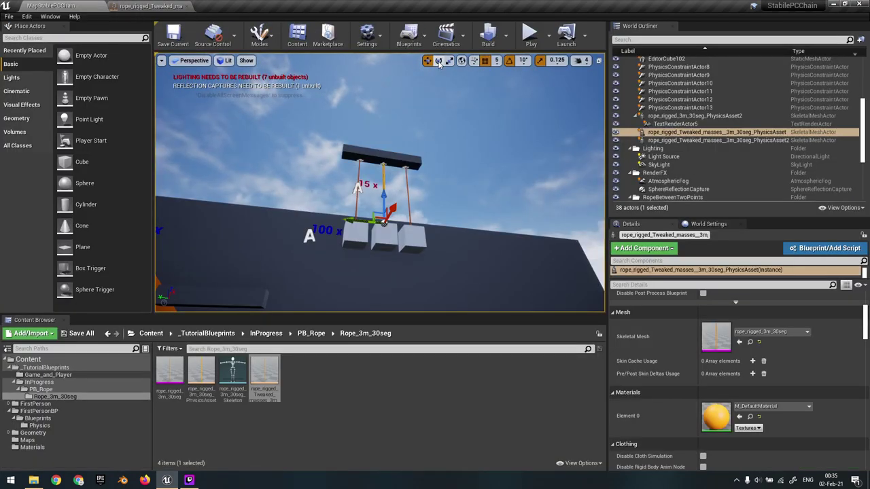
left_click(531, 36)
key("w")
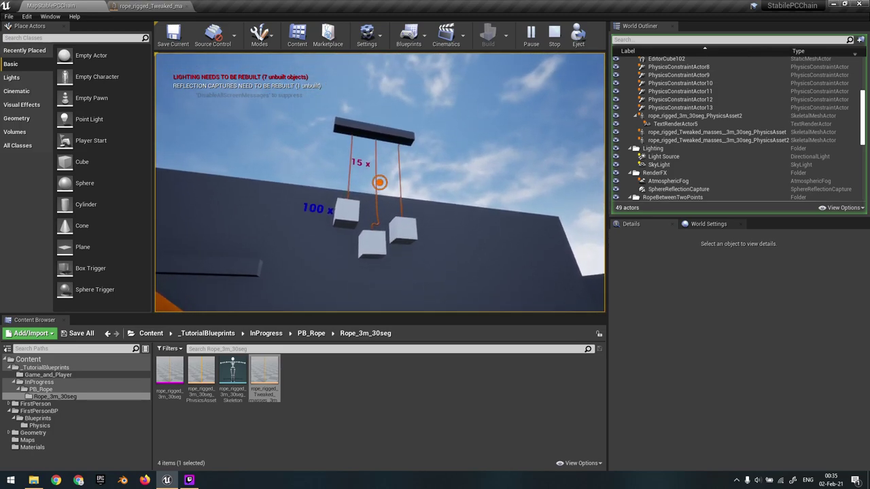
key("Escape")
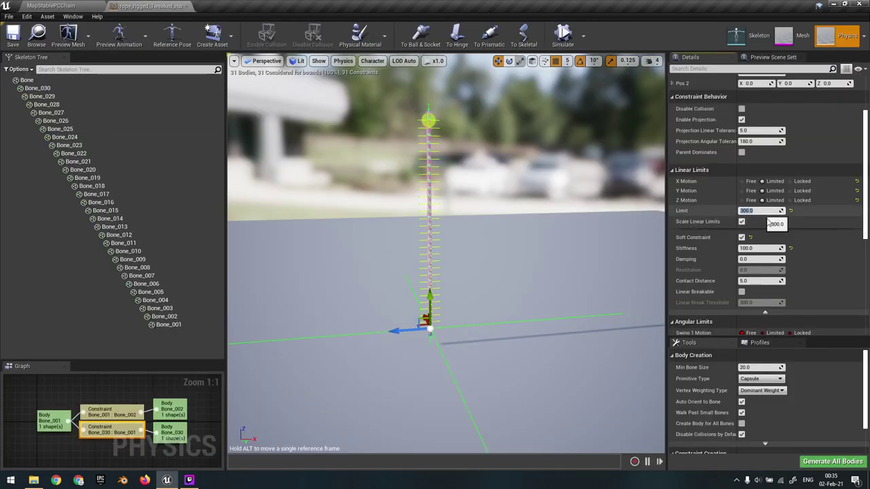
- Set the Bone_030 : Bone_001 constraint's linear Limit to 400 and start playing the MapStablePCChain level
key("Return")
left_click(81, 6)
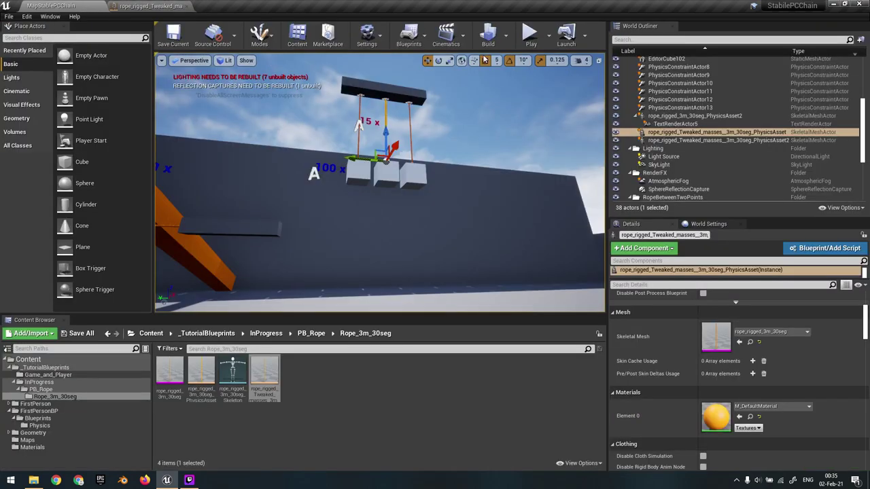
left_click(530, 34)
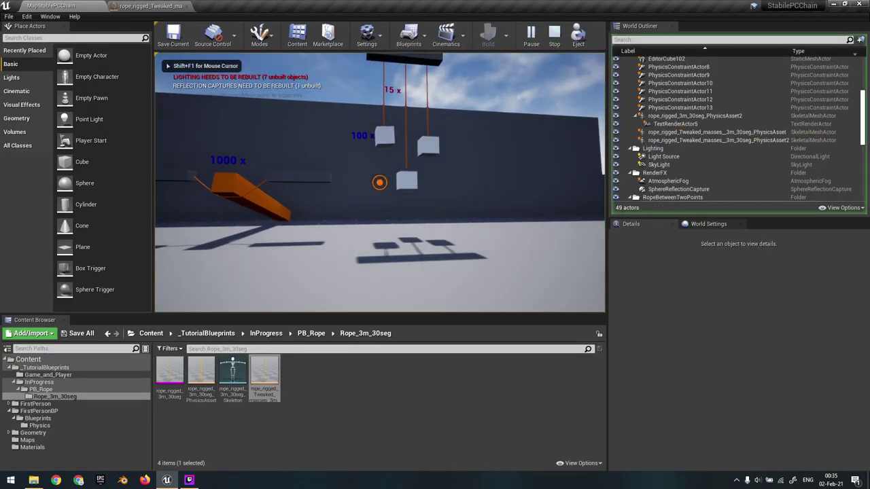
- Approach the hanging ropes, swing the middle rope's cube to test the rope's behaviour, and end the session
key("w")
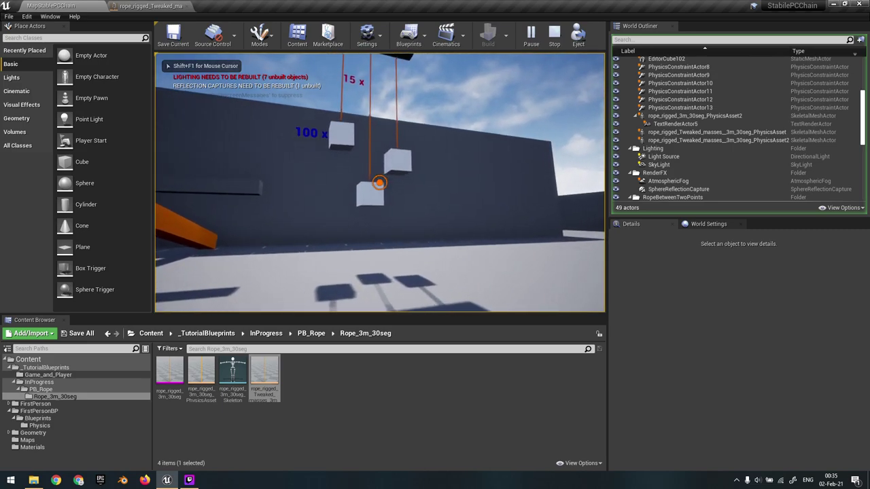
key("a")
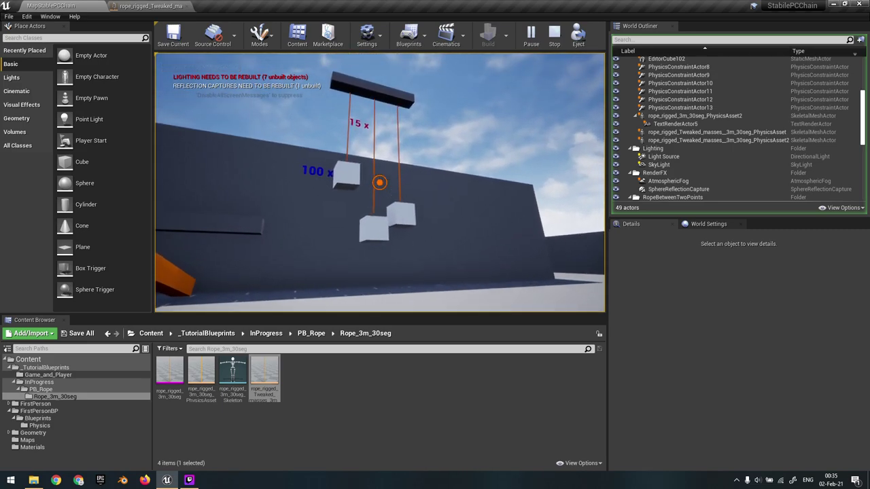
mouse_move(379, 182)
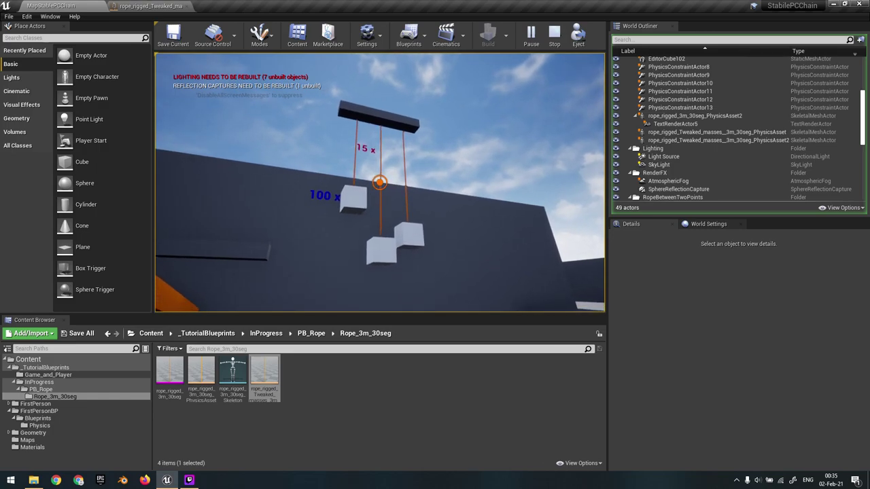
left_click(379, 183)
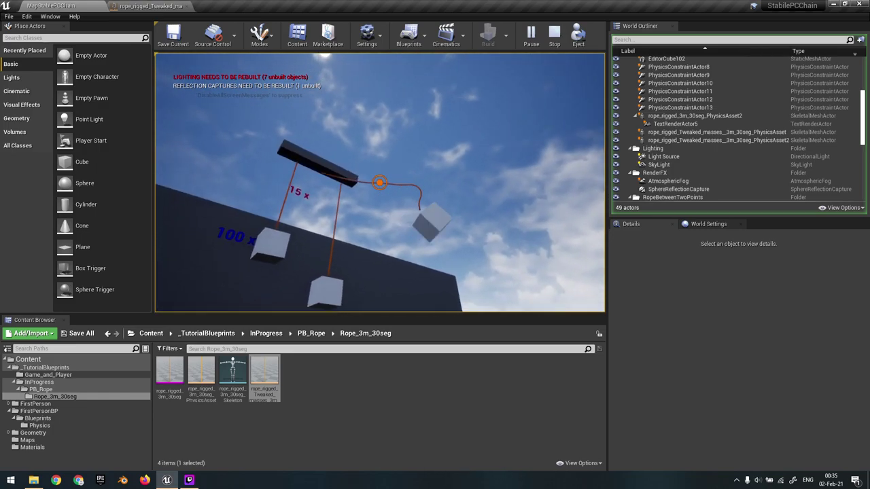
left_click_drag(380, 182, 380, 182)
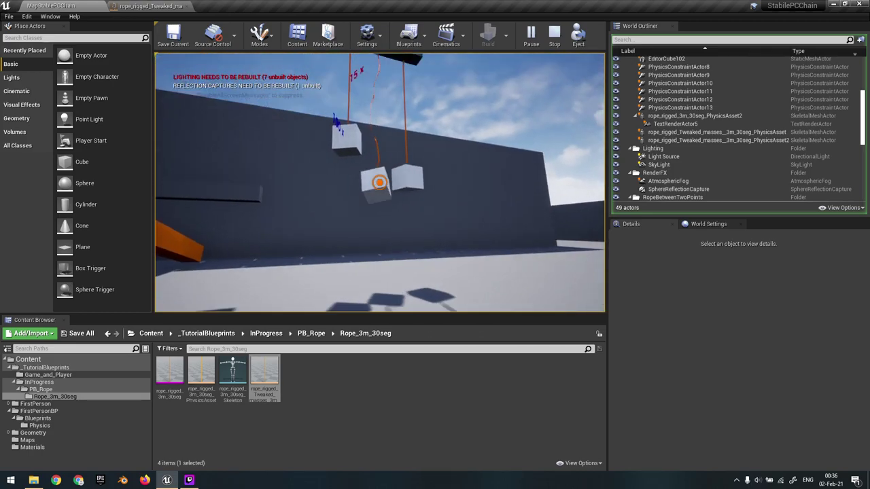
key("Escape")
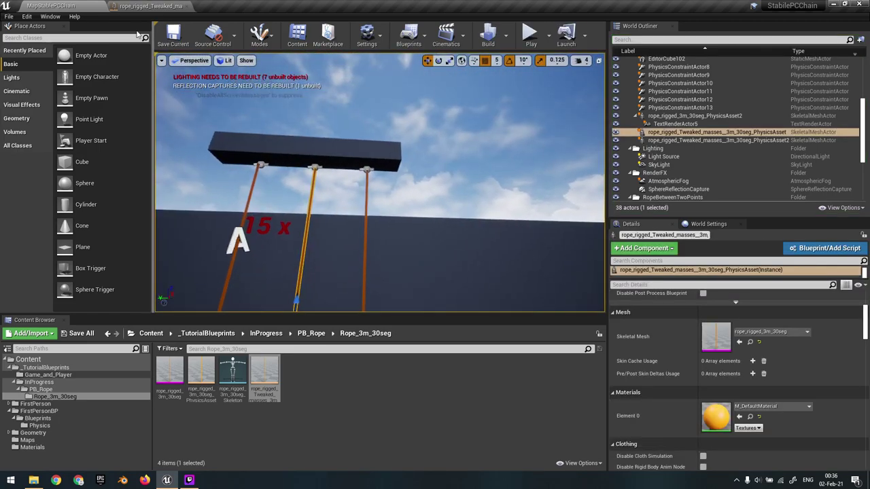
- Examine the masses of the rope asset's bodies along the chain, comparing Bone_001, Bone_022 and Bone_019 among others
left_click(137, 7)
right_click_drag(316, 228, 352, 218)
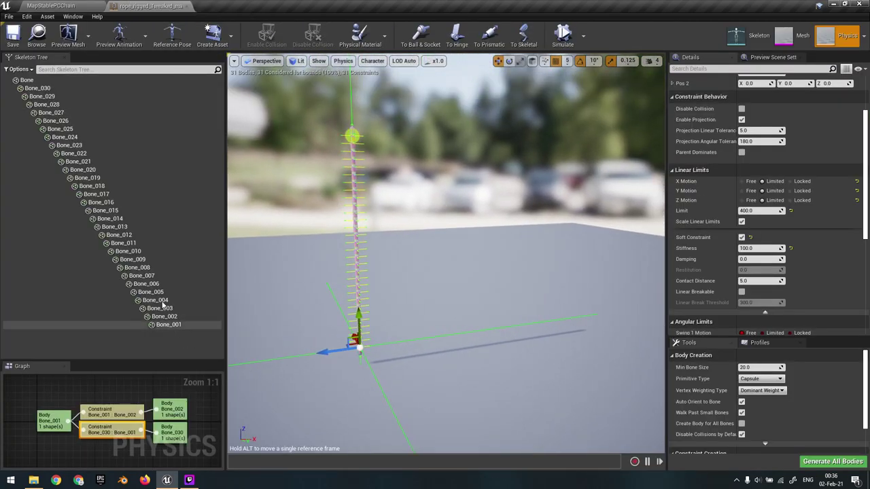
left_click(168, 325)
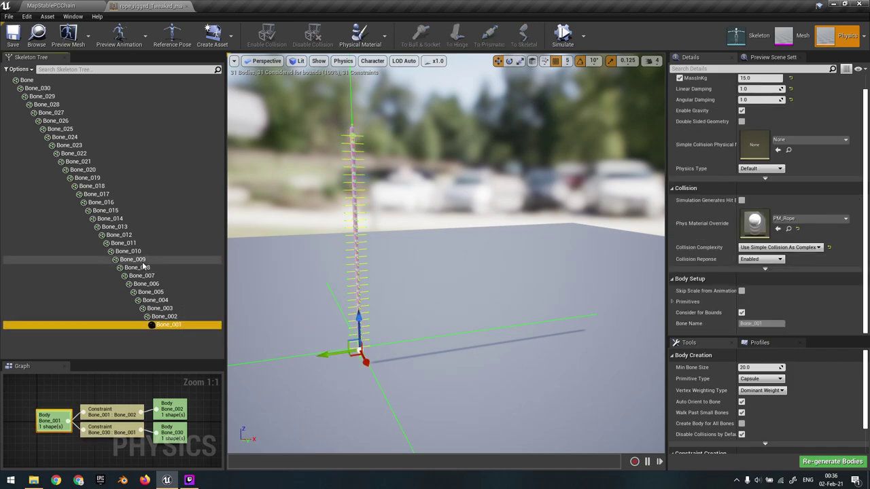
left_click(143, 262, "ctrl")
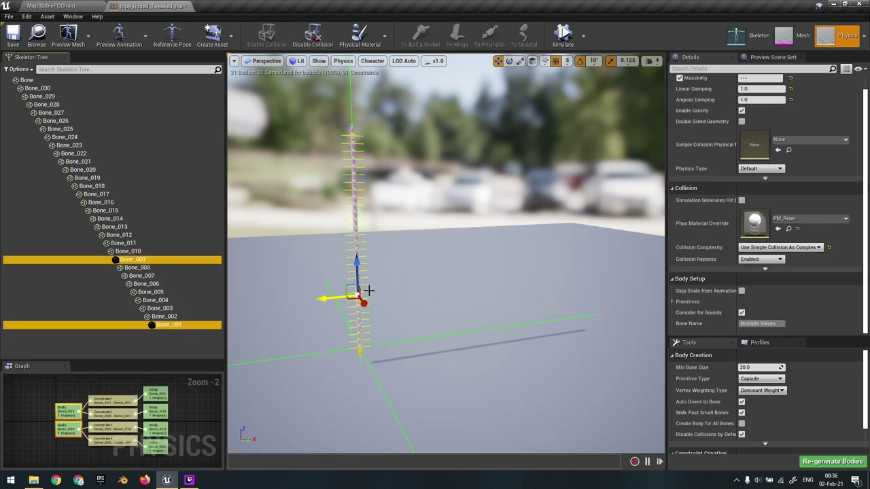
left_click(119, 251)
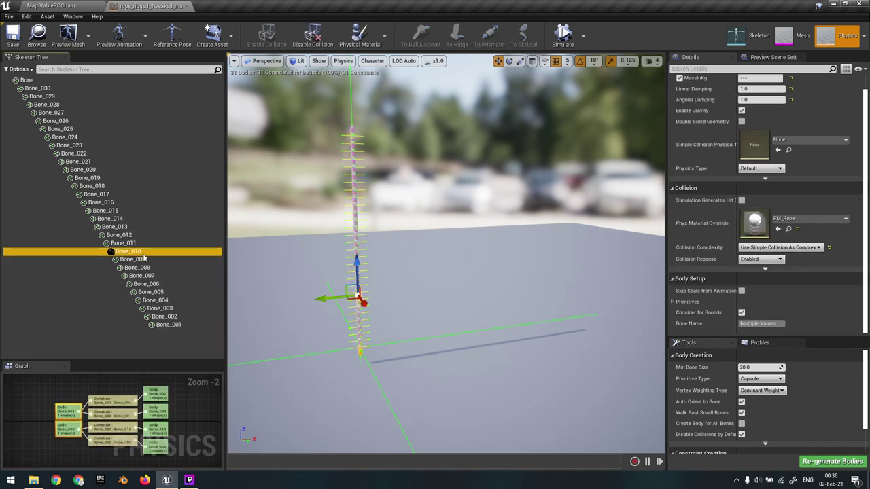
left_click(88, 178, "ctrl")
left_click(83, 153)
left_click(42, 97, "ctrl")
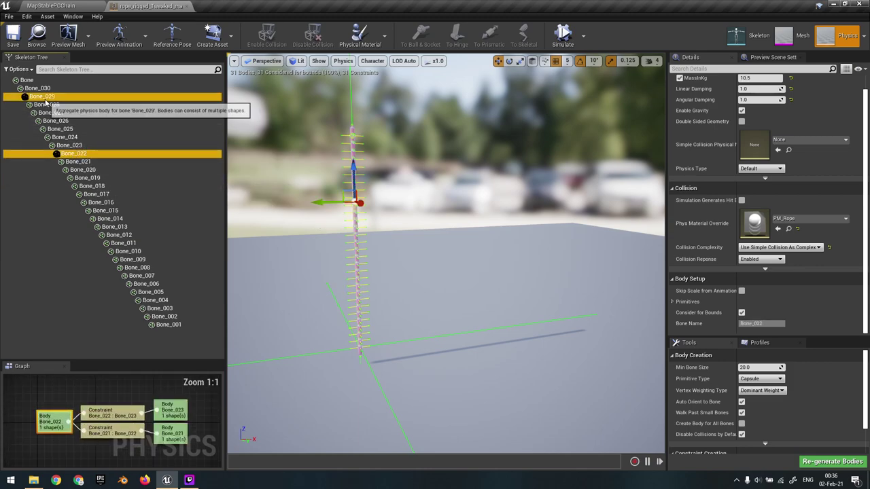
left_click(105, 179)
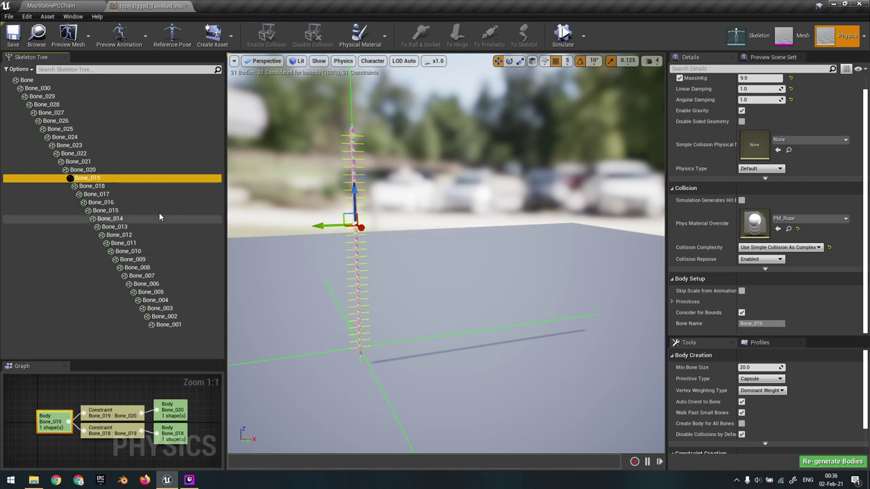
mouse_move(342, 283)
right_mouse_down()
mouse_move(318, 269)
mouse_move(344, 278)
right_mouse_up()
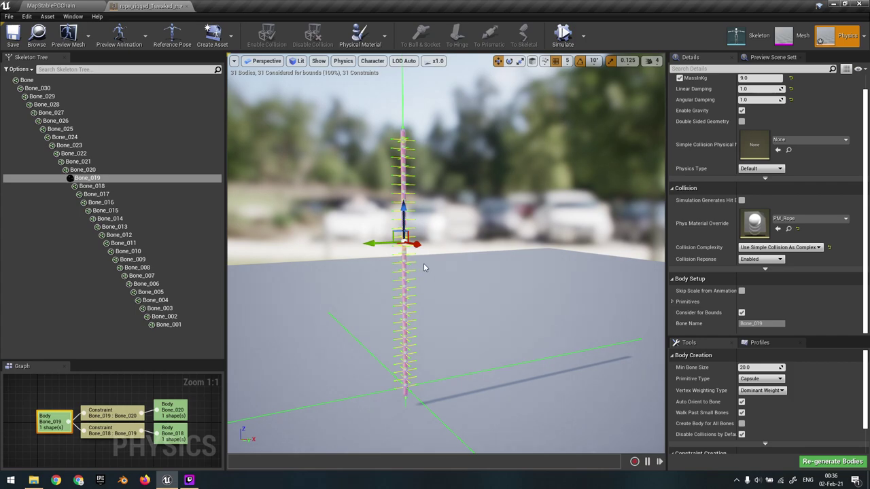
- Return to the MapStablePCChain level and examine the three hanging ropes with their cubes and the 1000 x beam rope setup
right_click_drag(423, 267, 402, 248)
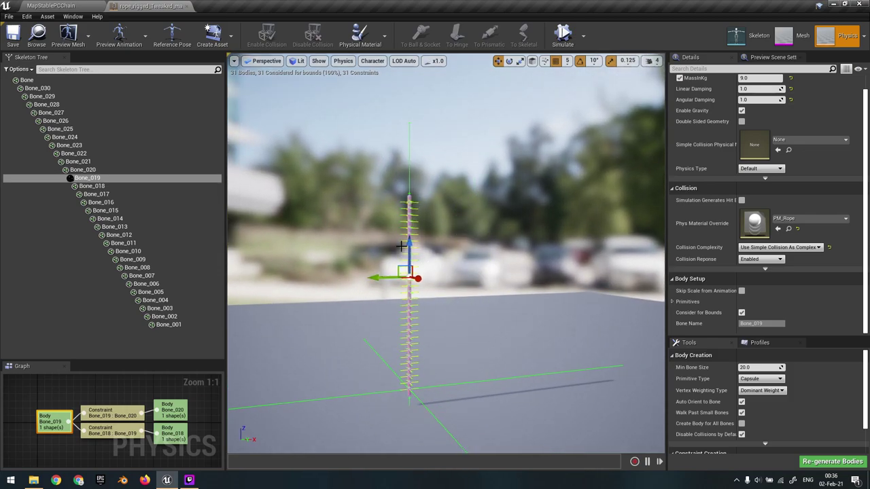
left_click(72, 7)
right_click_drag(272, 150, 241, 193)
key("s")
key("a")
key("w")
key("d")
mouse_move(386, 166)
right_mouse_down()
mouse_move(397, 163)
mouse_move(386, 156)
mouse_move(390, 163)
mouse_move(394, 152)
right_mouse_up()
key("w")
key("d")
key("d")
right_click_drag(440, 199, 441, 199)
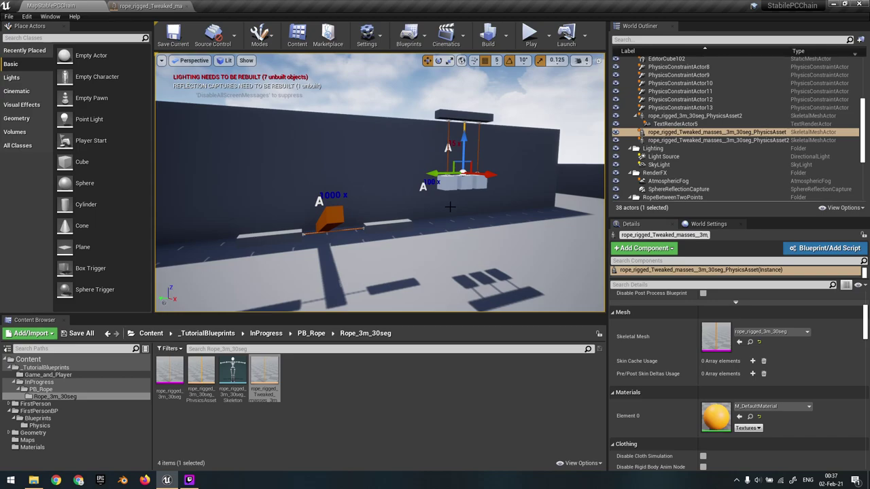
right_click_drag(446, 209, 446, 209)
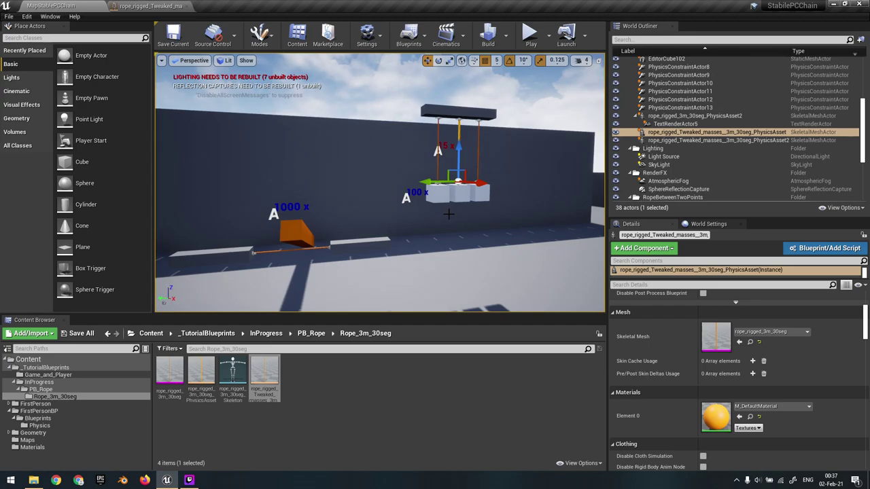
right_click_drag(445, 214, 444, 214)
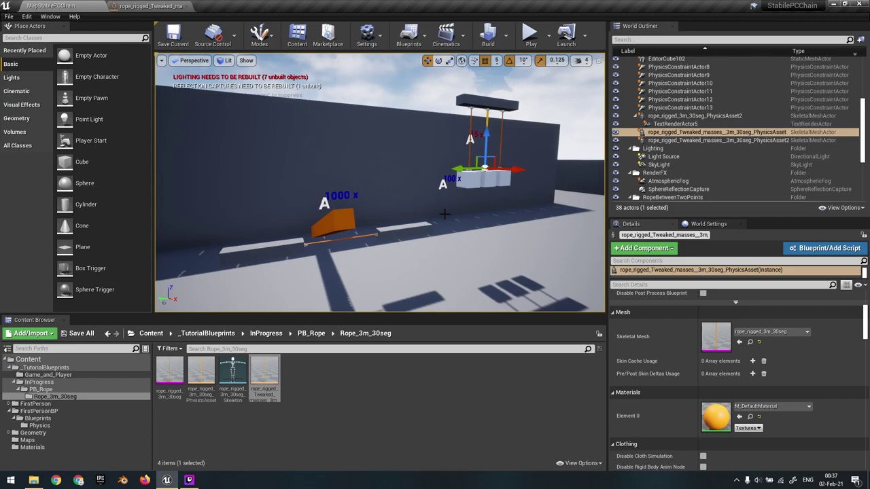
right_click_drag(444, 214, 445, 214)
- Play the level, approach the white sphere-and-disc bodies beside the orange beam, and tug one to test its physics
left_click(529, 38)
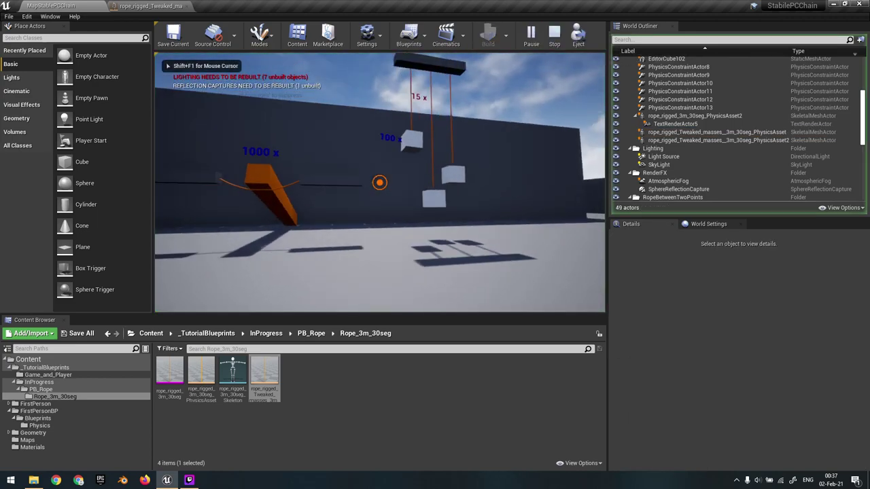
key("d")
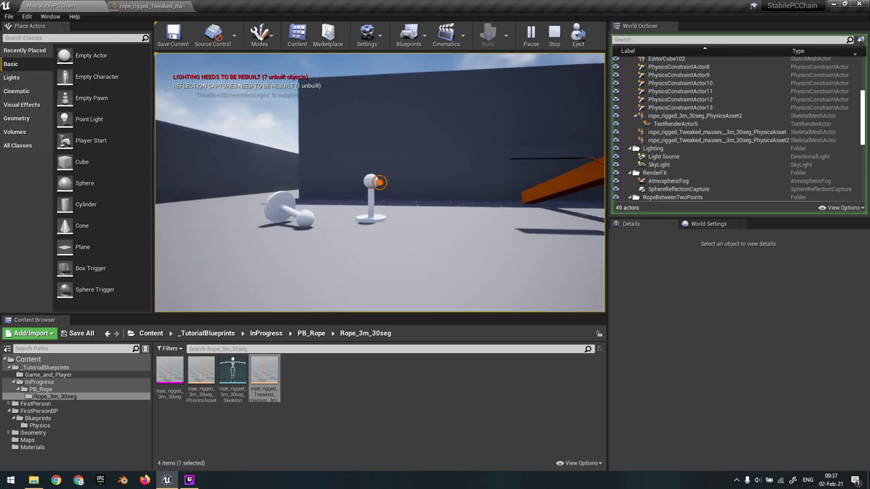
left_click_drag(379, 182, 379, 182)
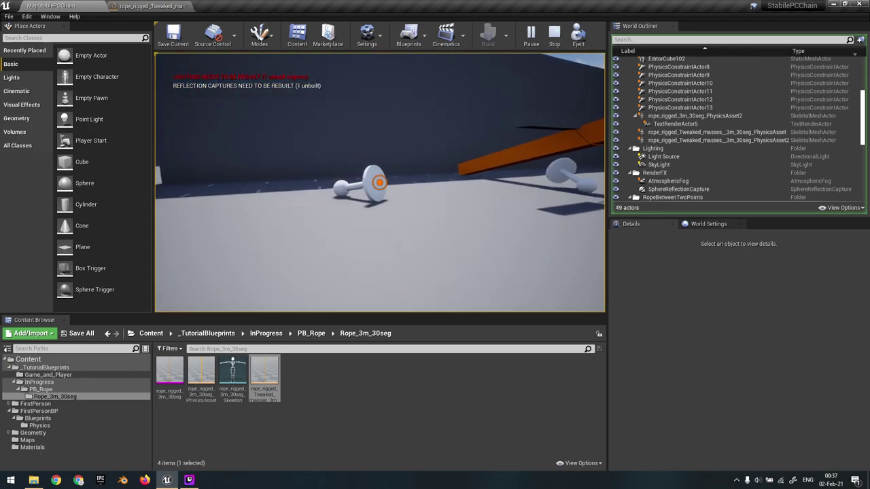